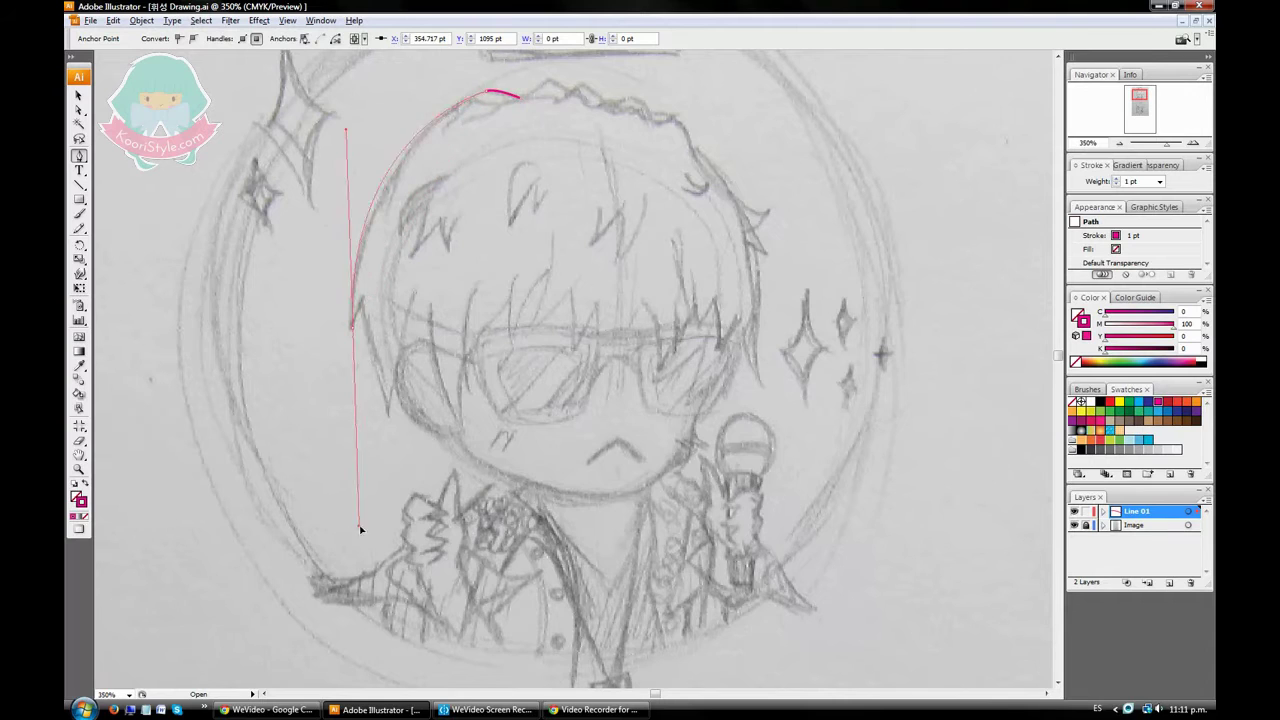
# Trace the pink hair outline from the left side across the zigzag fringe spikes
pyautogui.moveTo(361, 530); pyautogui.dragTo(356, 514)
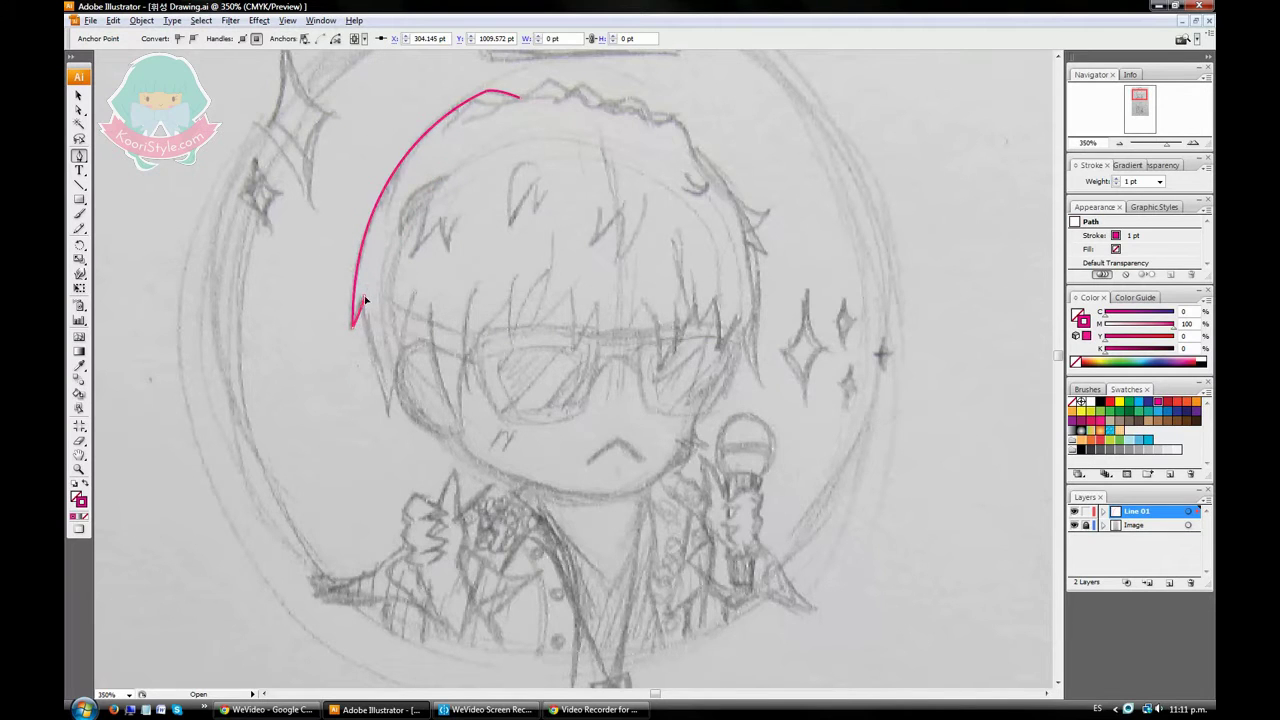
pyautogui.moveTo(388, 416); pyautogui.dragTo(408, 327)
pyautogui.moveTo(465, 433); pyautogui.dragTo(466, 360)
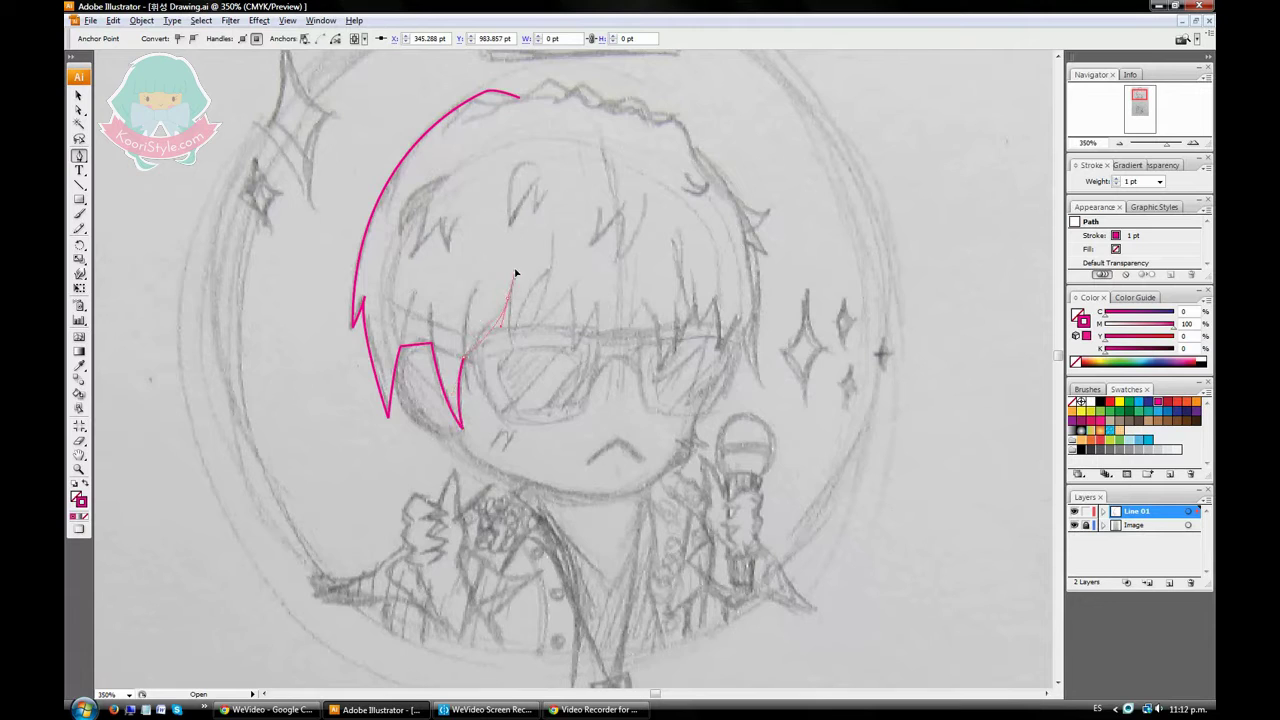
pyautogui.moveTo(548, 272); pyautogui.dragTo(527, 342)
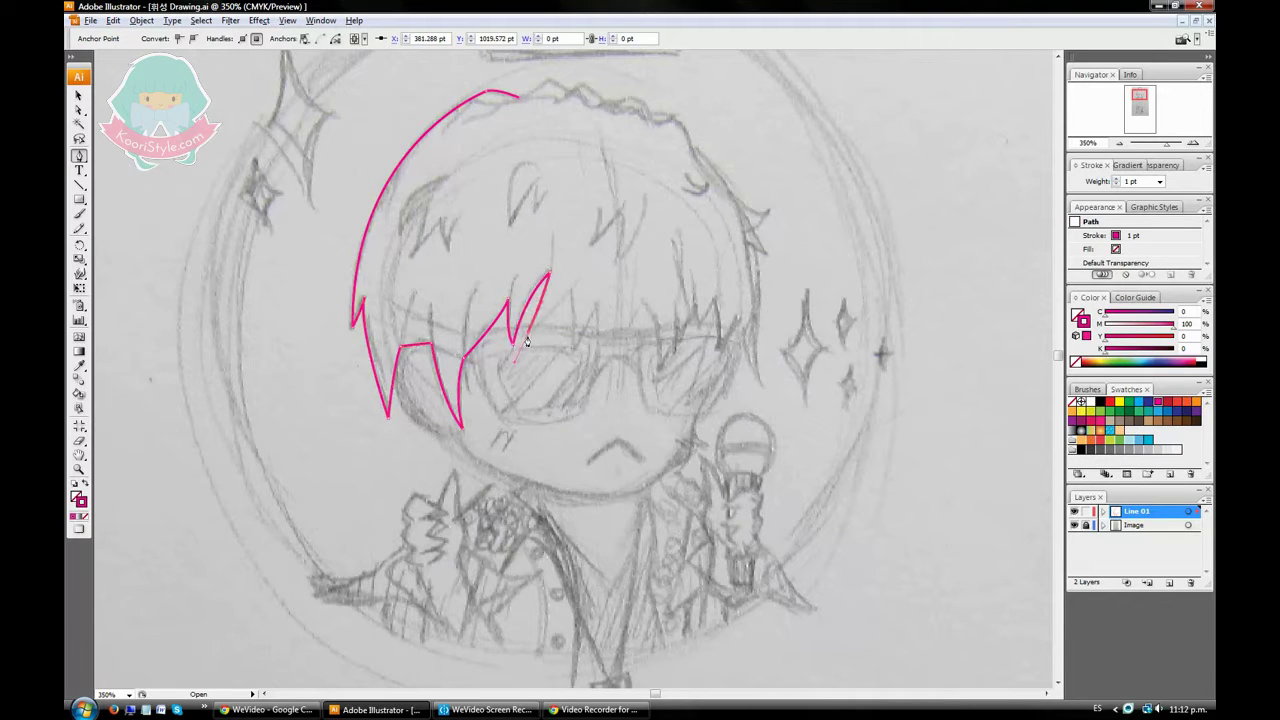
pyautogui.moveTo(574, 297)
pyautogui.mouseDown()
pyautogui.moveTo(570, 340)
pyautogui.moveTo(594, 378)
pyautogui.mouseUp()
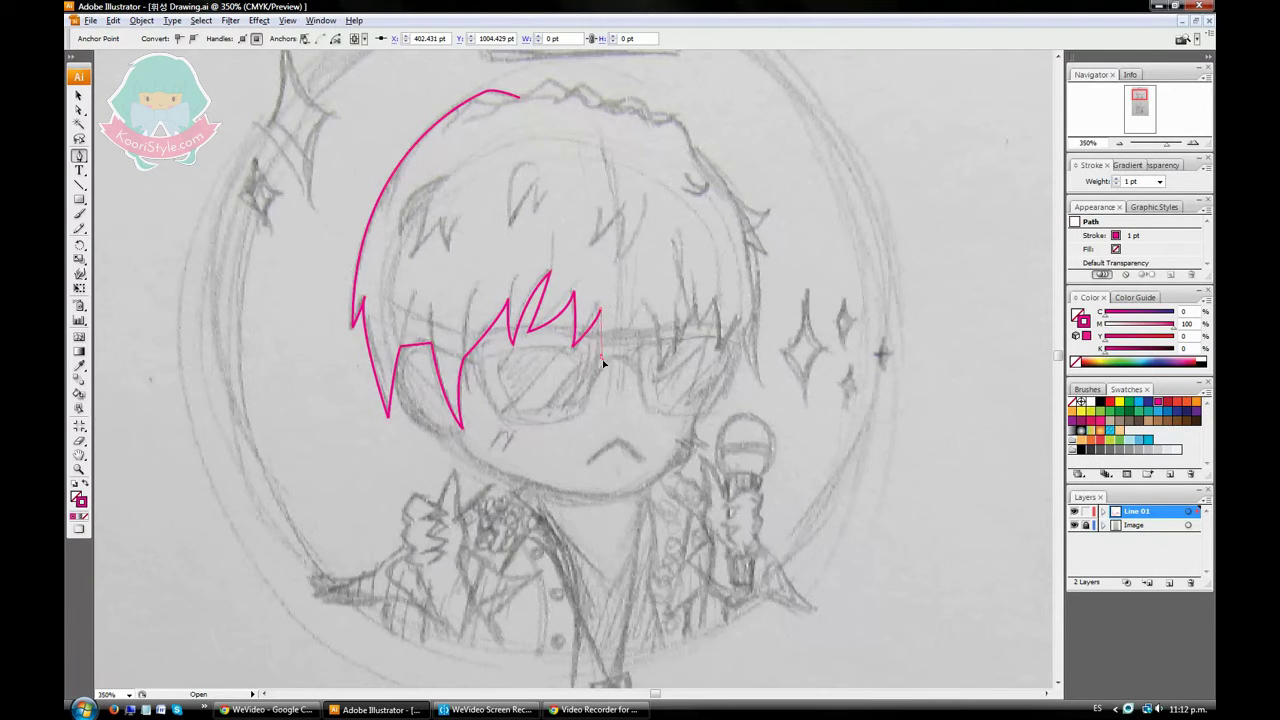
pyautogui.moveTo(643, 300); pyautogui.dragTo(677, 223)
pyautogui.moveTo(656, 368); pyautogui.dragTo(655, 401)
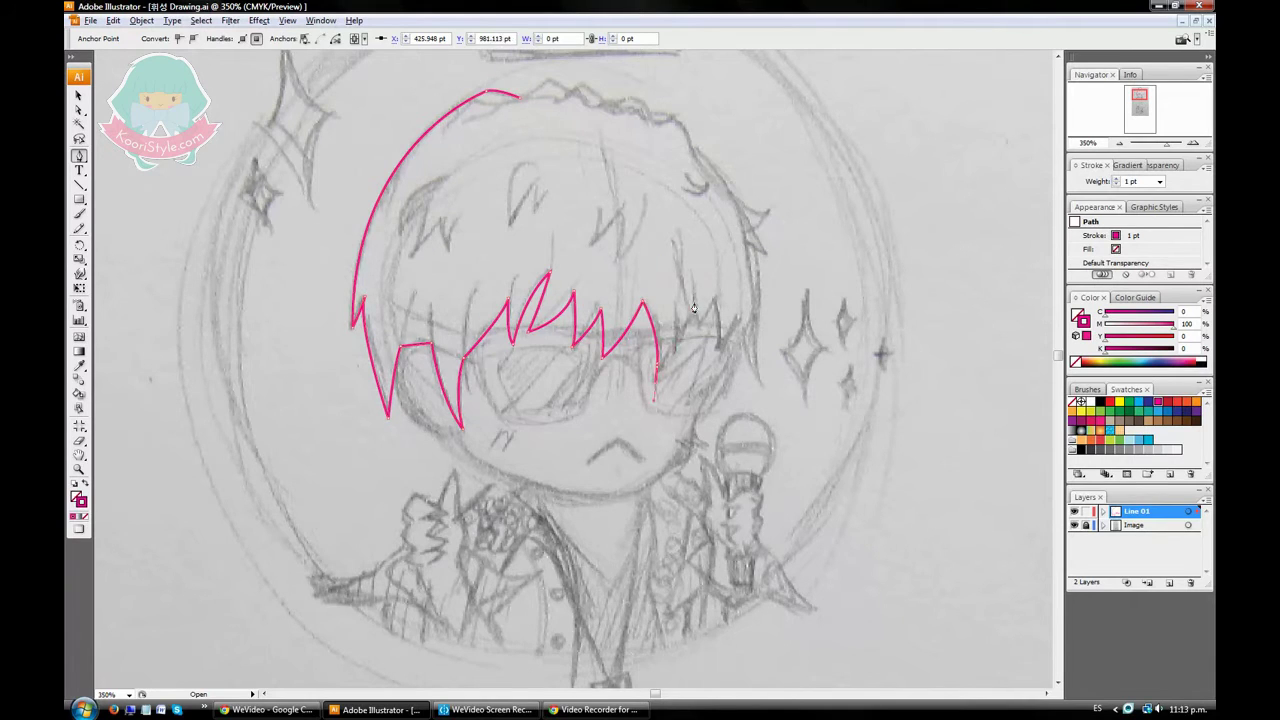
# Continue the hair outline down the right side with spiky tips, then close it over the top
pyautogui.moveTo(697, 318)
pyautogui.mouseDown()
pyautogui.moveTo(694, 334)
pyautogui.moveTo(716, 310)
pyautogui.mouseUp()
pyautogui.moveTo(763, 385); pyautogui.dragTo(745, 250)
pyautogui.moveTo(740, 318)
pyautogui.mouseDown()
pyautogui.moveTo(784, 295)
pyautogui.moveTo(758, 232)
pyautogui.mouseUp()
pyautogui.click(750, 228)
pyautogui.click(732, 188)
pyautogui.moveTo(688, 139); pyautogui.dragTo(656, 121)
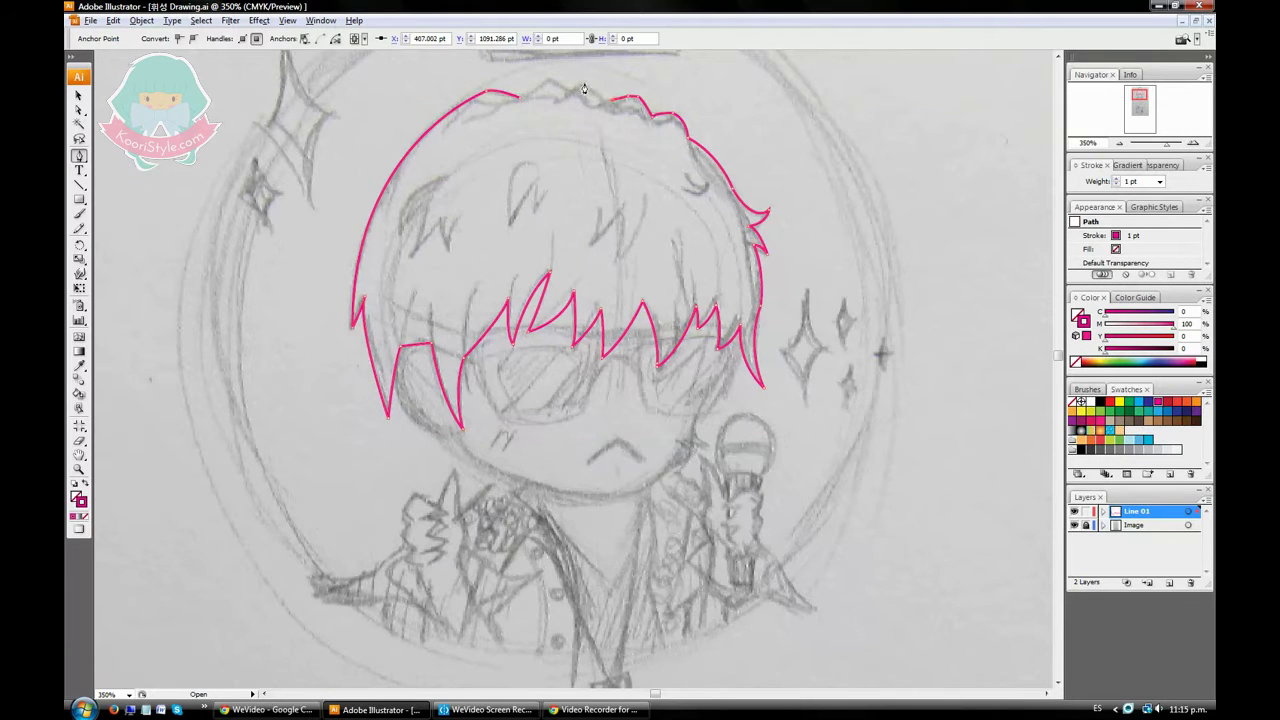
pyautogui.click(545, 85)
# Draw the first two small hair tufts inside the hair outline
pyautogui.click(441, 165)
pyautogui.click(409, 184)
pyautogui.moveTo(398, 228); pyautogui.dragTo(401, 249)
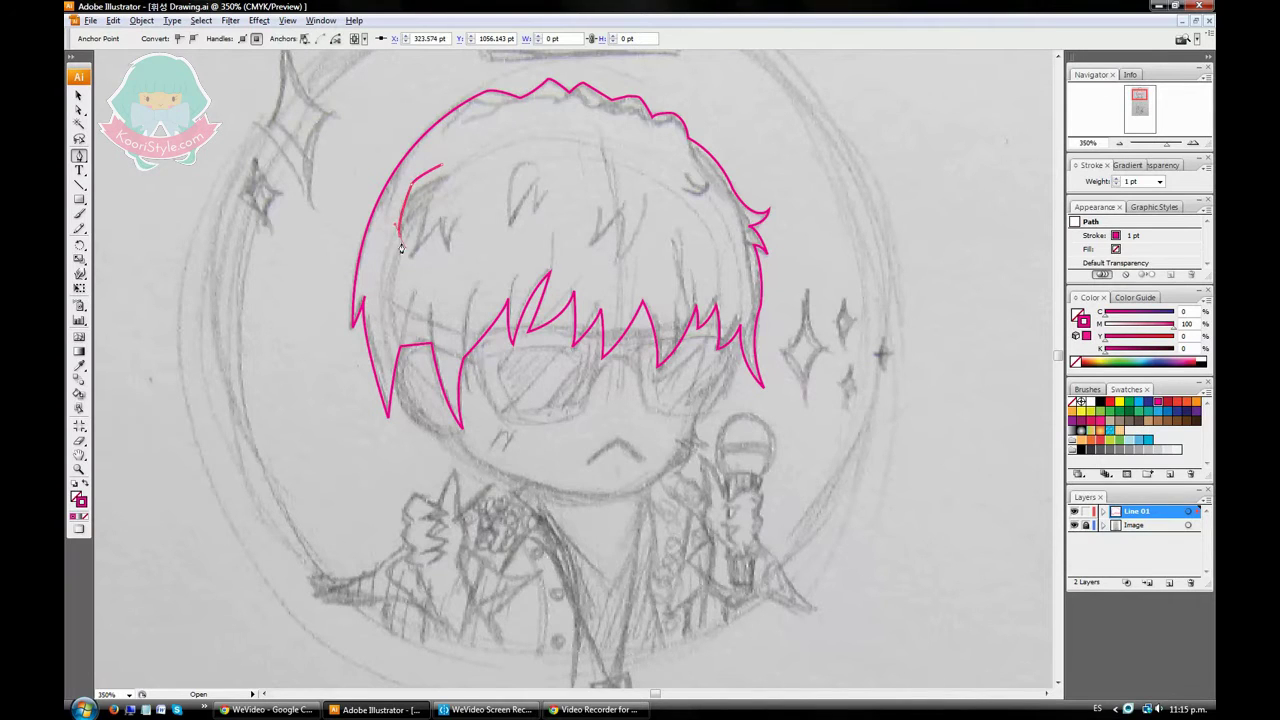
pyautogui.click(447, 249)
pyautogui.click(441, 166)
pyautogui.click(514, 171)
pyautogui.moveTo(538, 165)
pyautogui.mouseDown()
pyautogui.moveTo(516, 237)
pyautogui.moveTo(612, 230)
pyautogui.mouseUp()
pyautogui.click(541, 212)
pyautogui.click(510, 224)
# Draw the remaining two hair tufts toward the right side of the hair
pyautogui.click(600, 210)
pyautogui.moveTo(645, 176); pyautogui.dragTo(652, 205)
pyautogui.click(610, 268)
pyautogui.click(590, 242)
pyautogui.click(683, 228)
pyautogui.moveTo(690, 262); pyautogui.dragTo(705, 245)
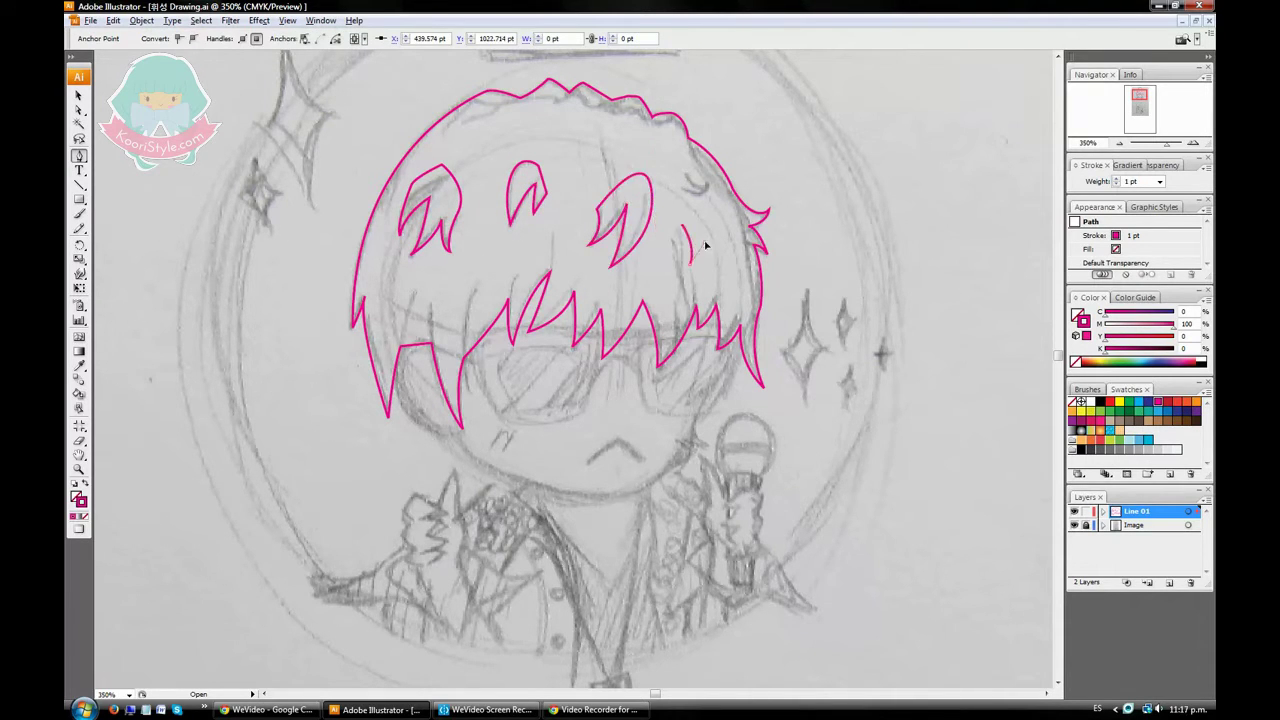
pyautogui.click(683, 228)
pyautogui.click(740, 326)
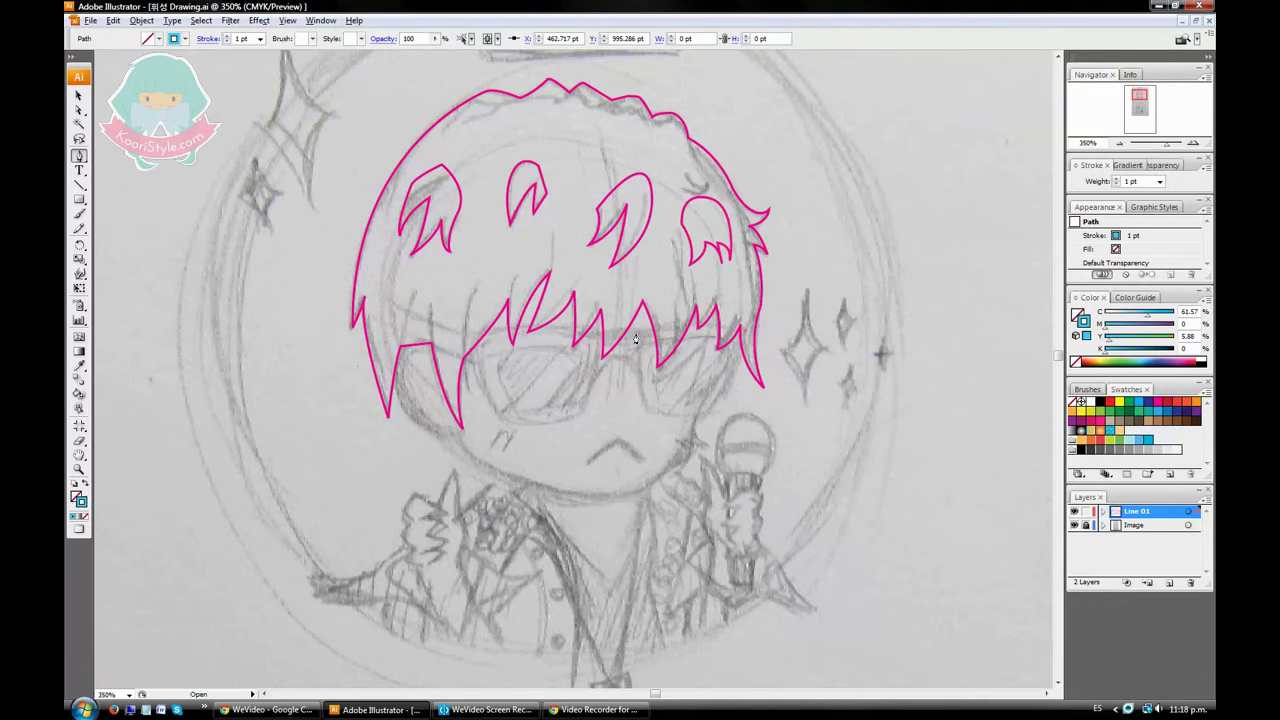
# Trace the sunglasses frame in cyan across both lenses
pyautogui.moveTo(397, 352)
pyautogui.mouseDown()
pyautogui.moveTo(399, 319)
pyautogui.moveTo(432, 337)
pyautogui.mouseUp()
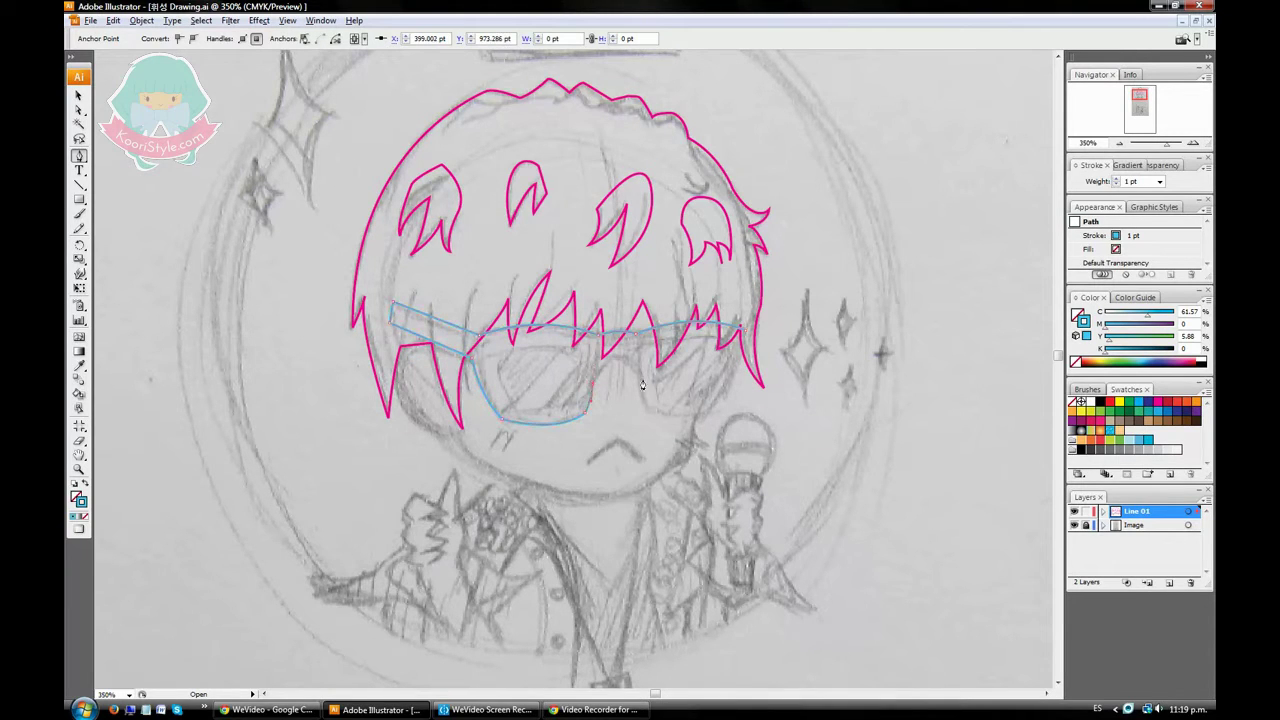
pyautogui.moveTo(596, 382); pyautogui.dragTo(610, 358)
pyautogui.click(746, 336)
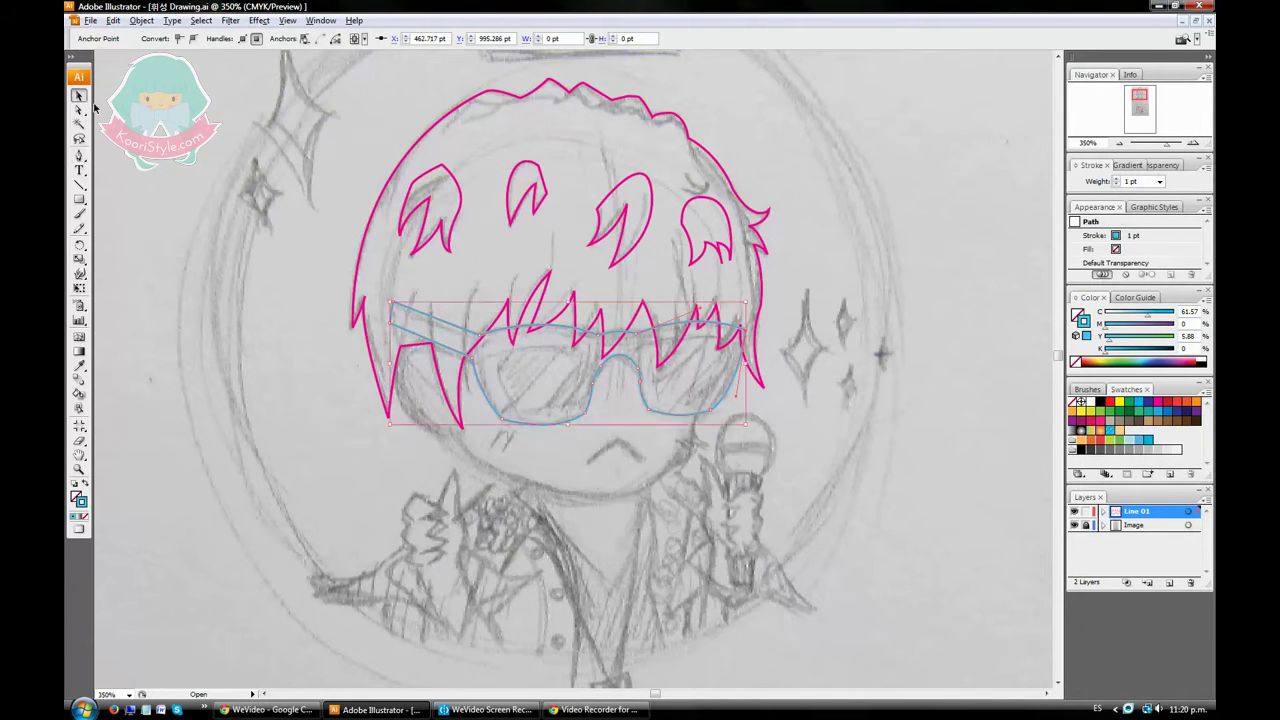
pyautogui.keyDown('ctrl'); pyautogui.click(566, 365); pyautogui.keyUp('ctrl')
# Outline the right and left lenses in white, then zoom in to adjust a frame anchor
pyautogui.moveTo(737, 347); pyautogui.dragTo(649, 353)
pyautogui.moveTo(665, 437)
pyautogui.mouseDown()
pyautogui.moveTo(660, 420)
pyautogui.moveTo(720, 400)
pyautogui.mouseUp()
pyautogui.click(737, 338)
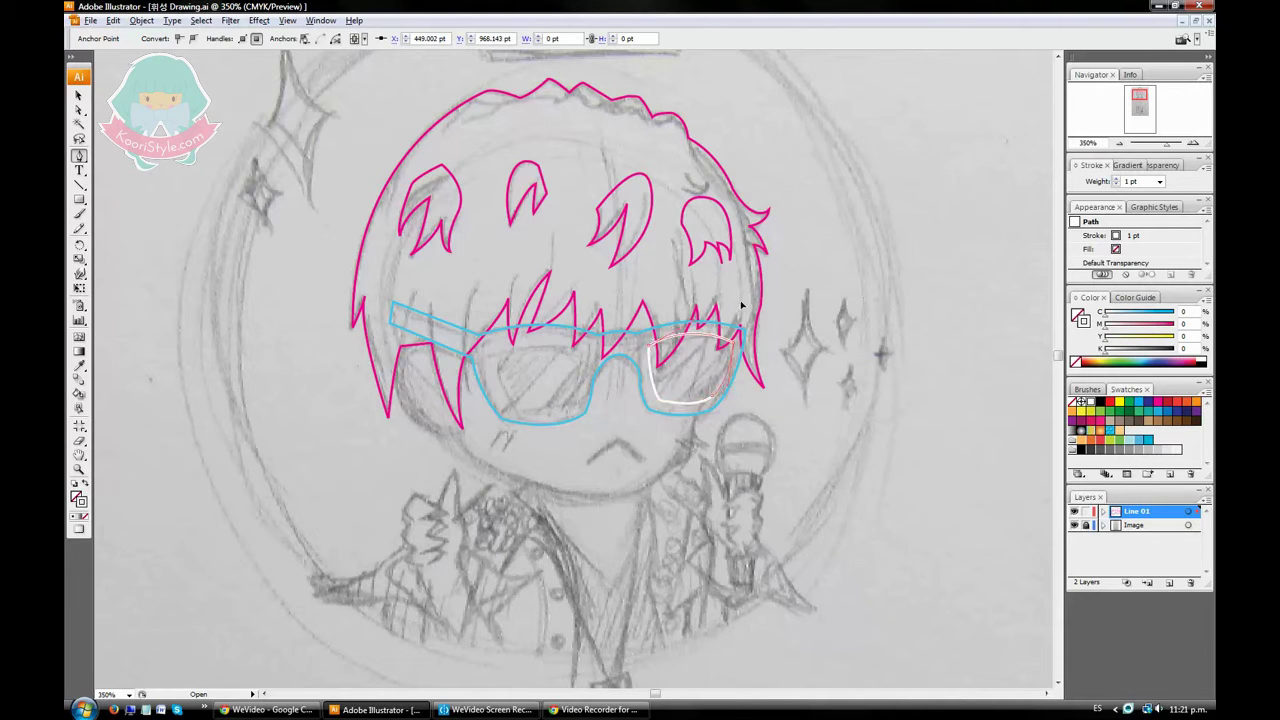
pyautogui.keyDown('ctrl'); pyautogui.click(620, 300); pyautogui.keyUp('ctrl')
pyautogui.moveTo(585, 345); pyautogui.dragTo(490, 352)
pyautogui.moveTo(505, 405); pyautogui.dragTo(581, 413)
pyautogui.click(585, 345)
pyautogui.hotkey('ctrl', '+')
pyautogui.hotkey('ctrl', '+')
pyautogui.hotkey('ctrl', '+')
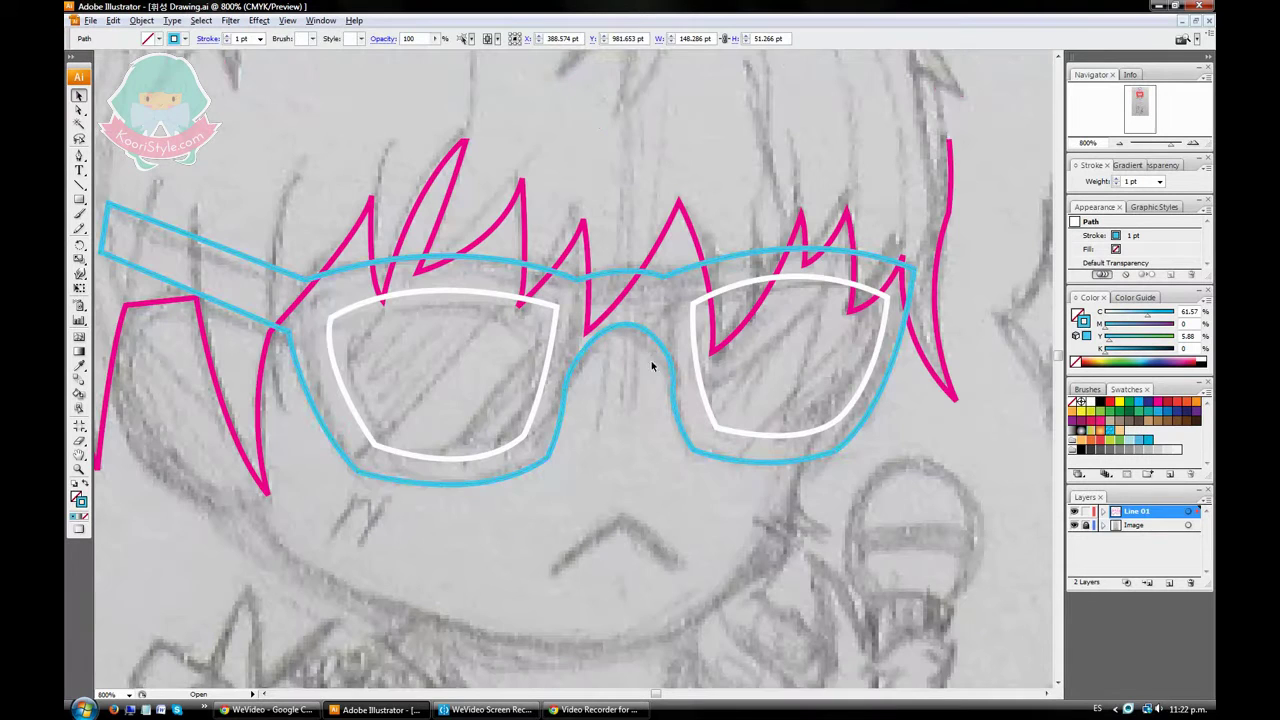
pyautogui.press('a')
pyautogui.click(671, 364)
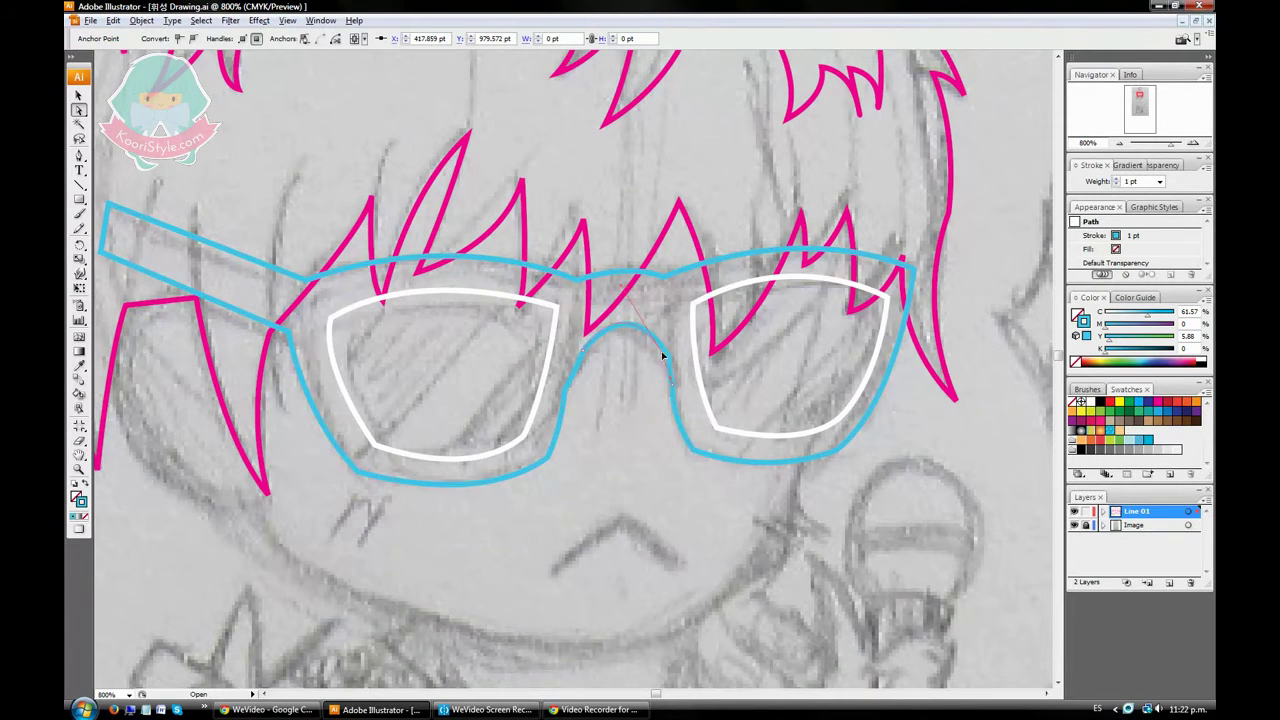
# Recolor the glasses frame stroke yellow
pyautogui.hotkey('ctrl', '-')
pyautogui.hotkey('ctrl', '-')
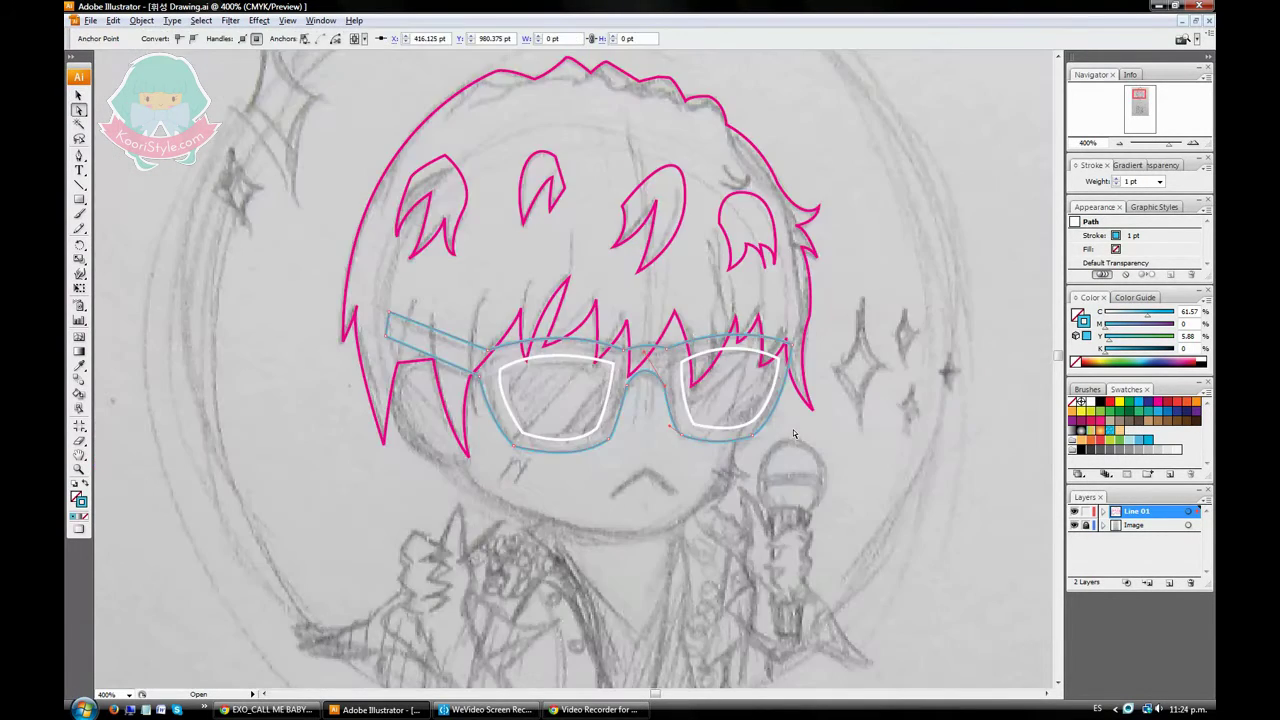
pyautogui.click(964, 359)
pyautogui.press('p')
pyautogui.moveTo(1138, 92); pyautogui.dragTo(1138, 92)
# Trace the cyan face outline around the cheek, chin and across above the glasses
pyautogui.click(478, 372)
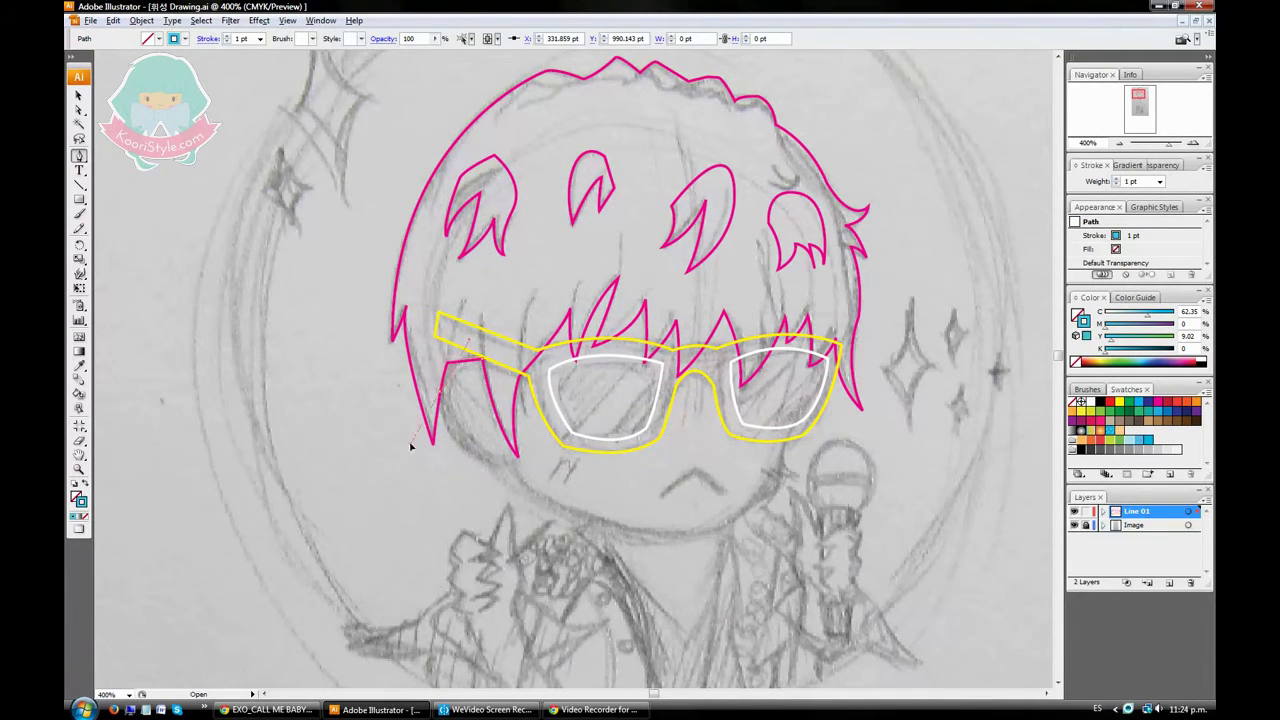
pyautogui.moveTo(443, 445); pyautogui.dragTo(463, 449)
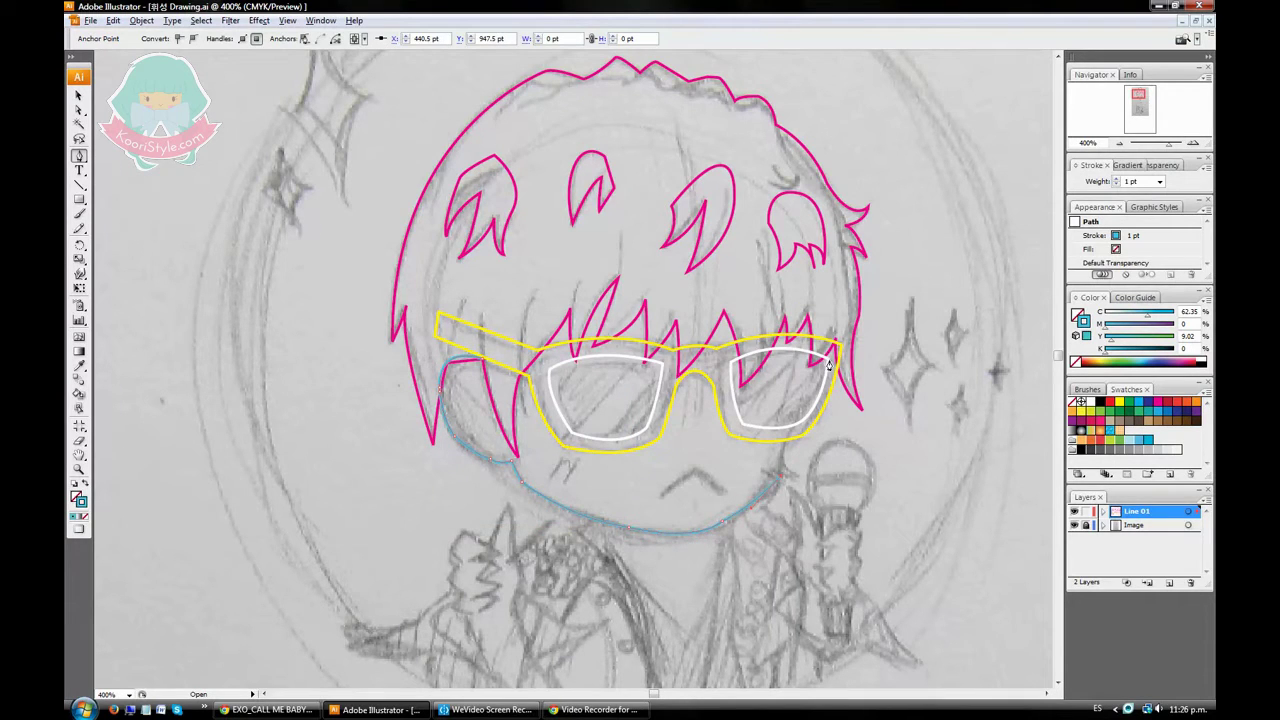
pyautogui.moveTo(836, 372); pyautogui.dragTo(832, 368)
pyautogui.click(822, 312)
pyautogui.moveTo(476, 298); pyautogui.dragTo(480, 330)
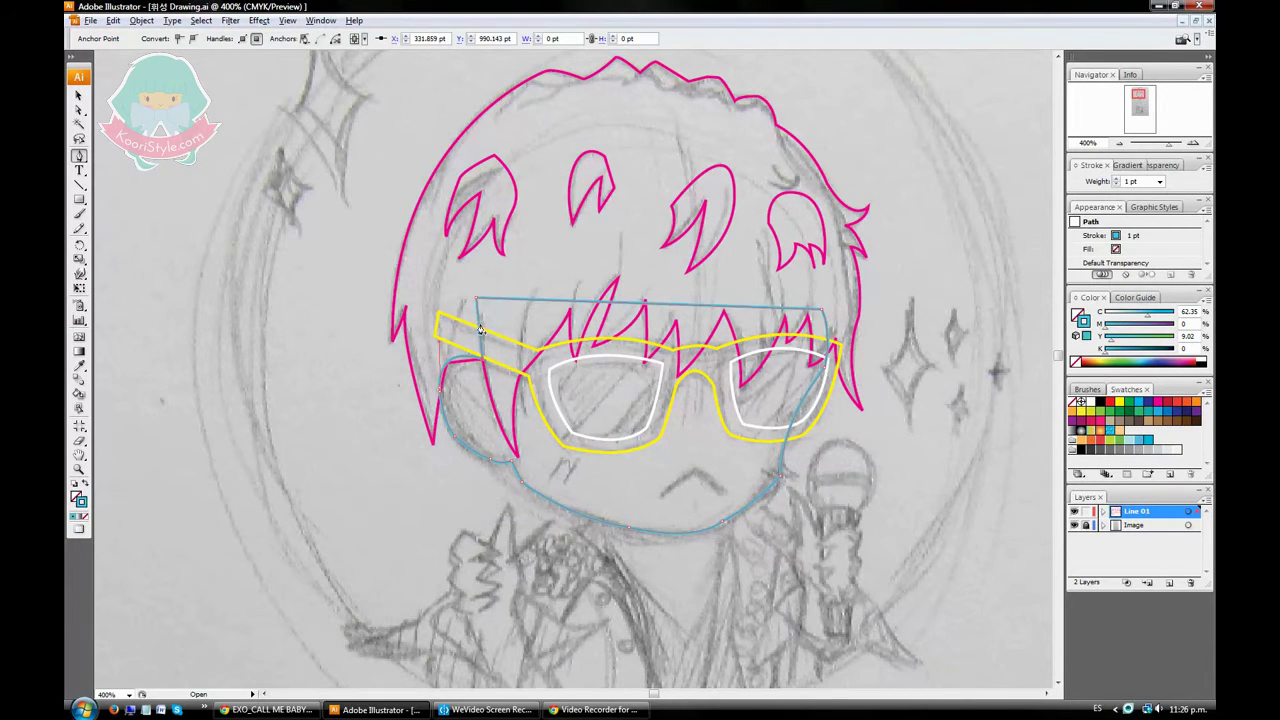
# Draw the black chevron mouth and the left and right zigzag marks
pyautogui.moveTo(676, 481); pyautogui.dragTo(693, 471)
pyautogui.keyDown('ctrl'); pyautogui.click(600, 495); pyautogui.keyUp('ctrl')
pyautogui.click(546, 458)
pyautogui.click(575, 468)
pyautogui.keyDown('ctrl'); pyautogui.click(640, 470); pyautogui.keyUp('ctrl')
pyautogui.click(764, 470)
pyautogui.keyDown('ctrl'); pyautogui.click(790, 472); pyautogui.keyUp('ctrl')
pyautogui.press('v')
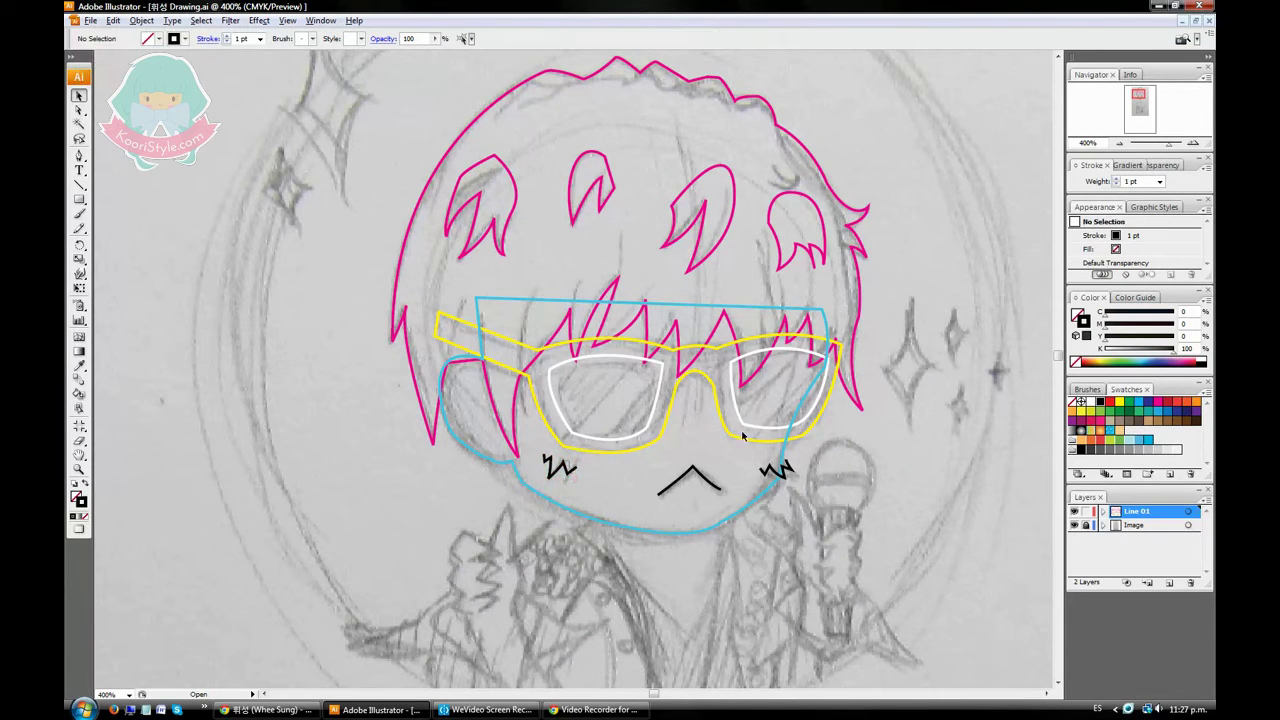
pyautogui.click(762, 458)
pyautogui.hotkey('ctrl', 'shift', 'a')
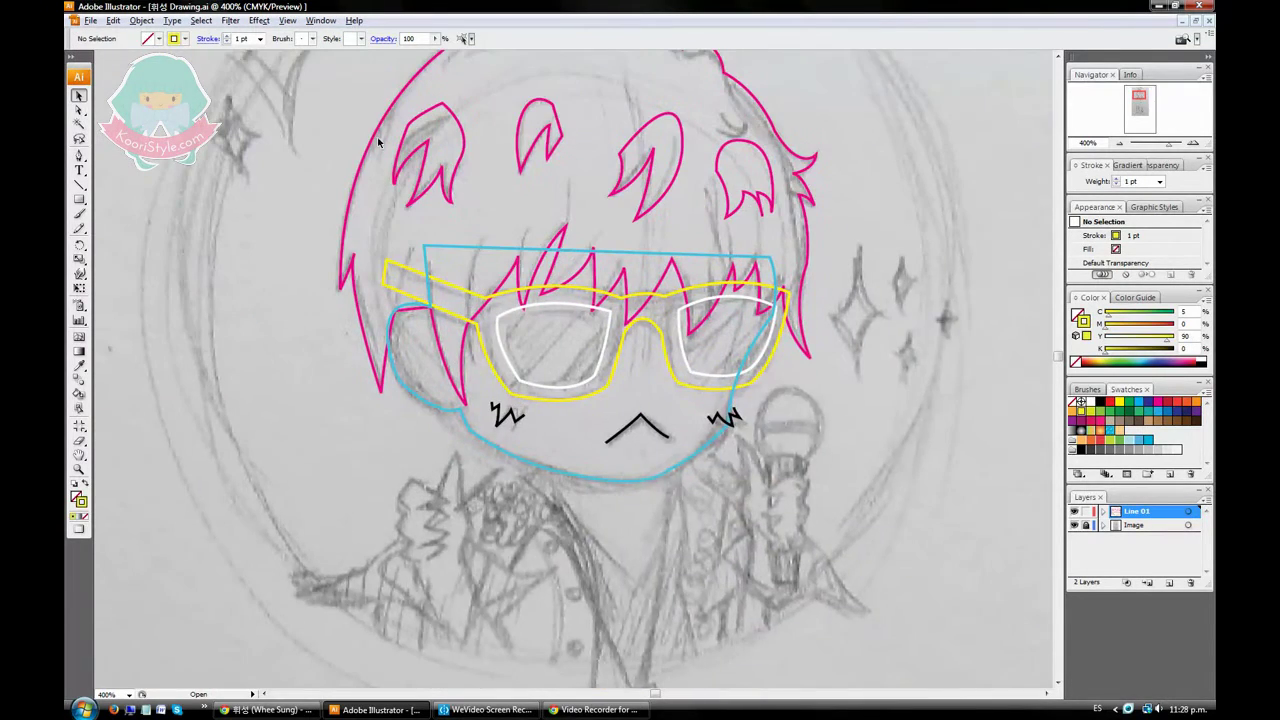
# Trace the yellow four-point sparkle star at the top left
pyautogui.press('p')
pyautogui.click(263, 62)
pyautogui.click(232, 153)
pyautogui.click(290, 259)
pyautogui.click(315, 150)
pyautogui.click(263, 62)
# Add a small star beside the large right sparkle and move it down next to it
pyautogui.scroll(5, 254, 250)
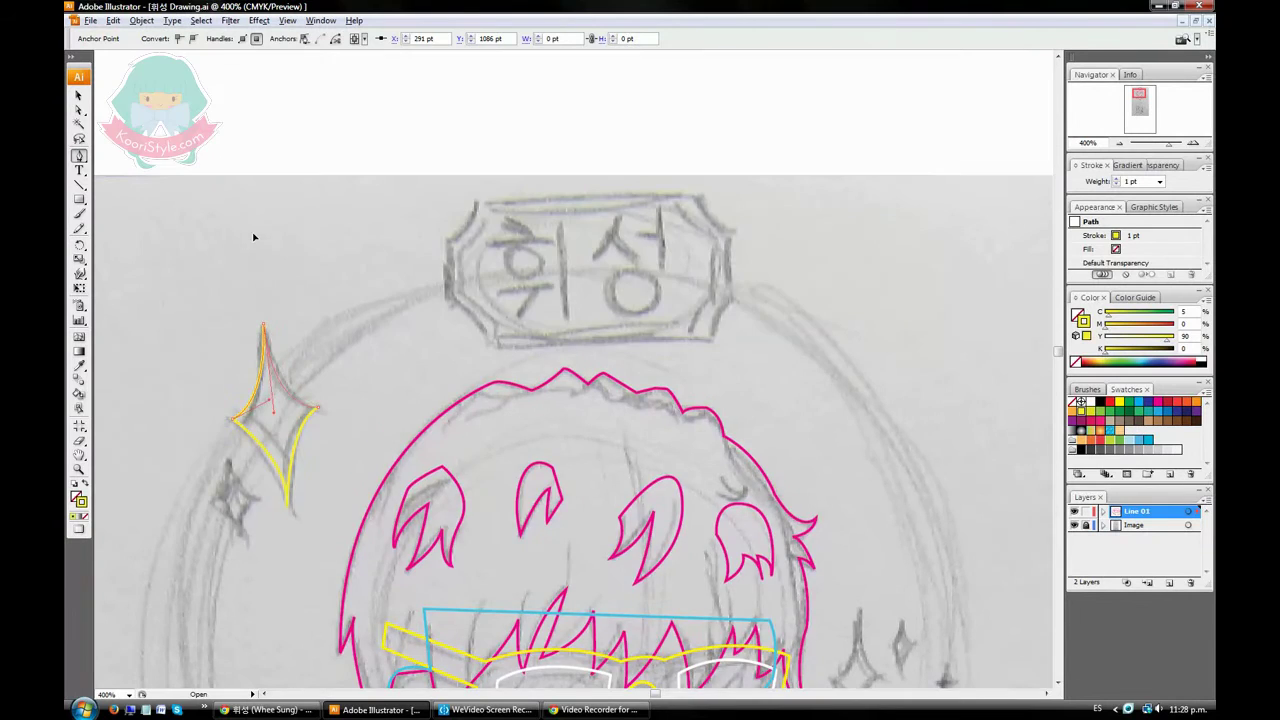
pyautogui.scroll(-3, 254, 250)
pyautogui.scroll(-3, 187, 302)
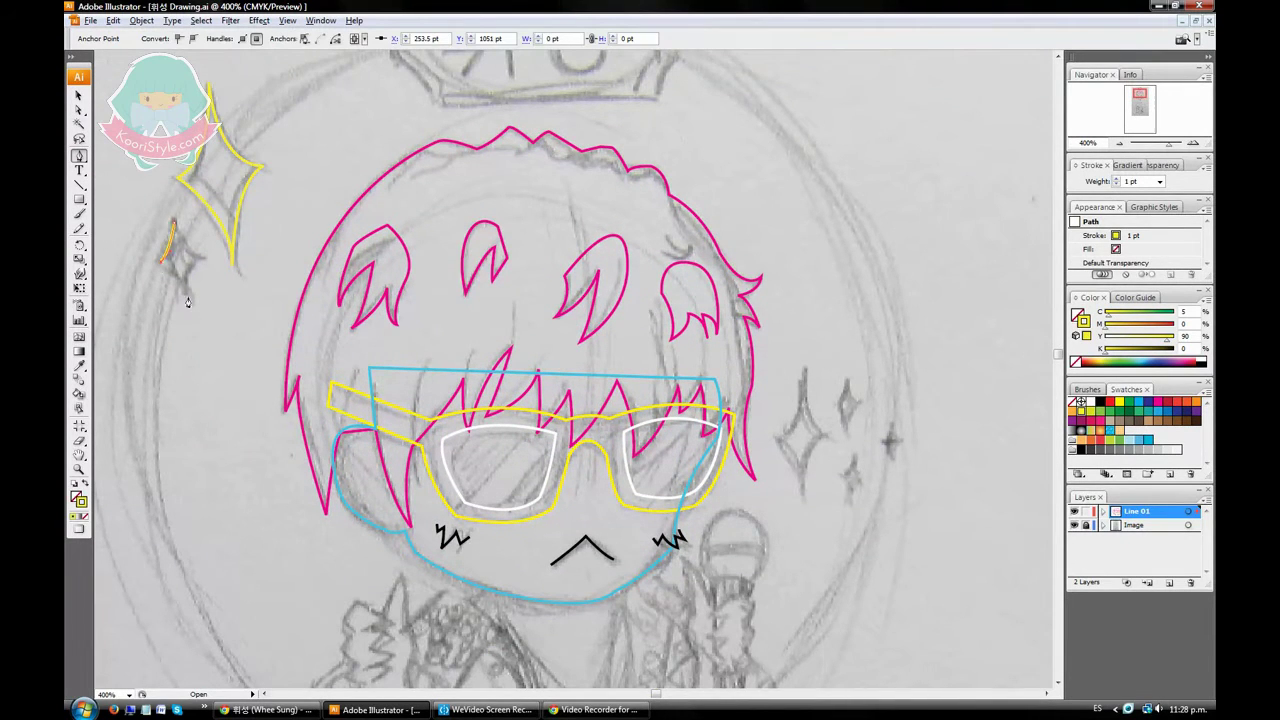
pyautogui.scroll(-7, 172, 203)
pyautogui.moveTo(172, 203); pyautogui.dragTo(768, 104)
pyautogui.click(795, 140)
pyautogui.click(790, 165)
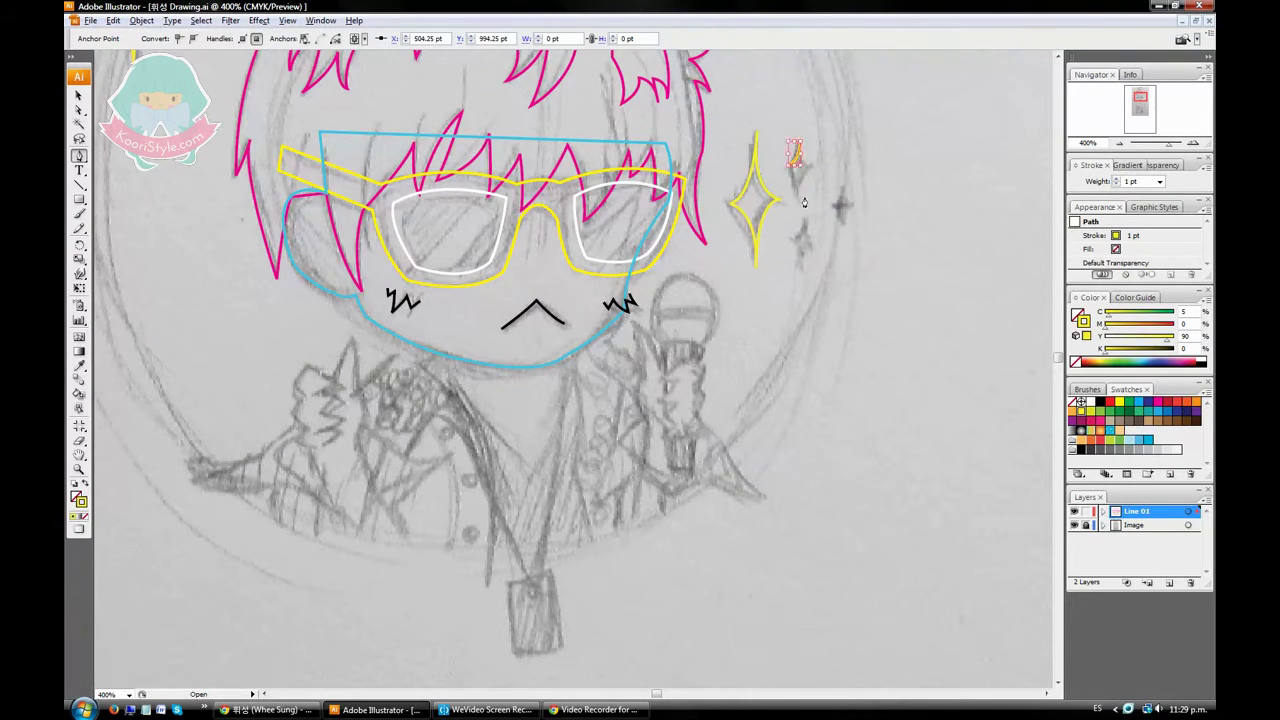
pyautogui.click(80, 95)
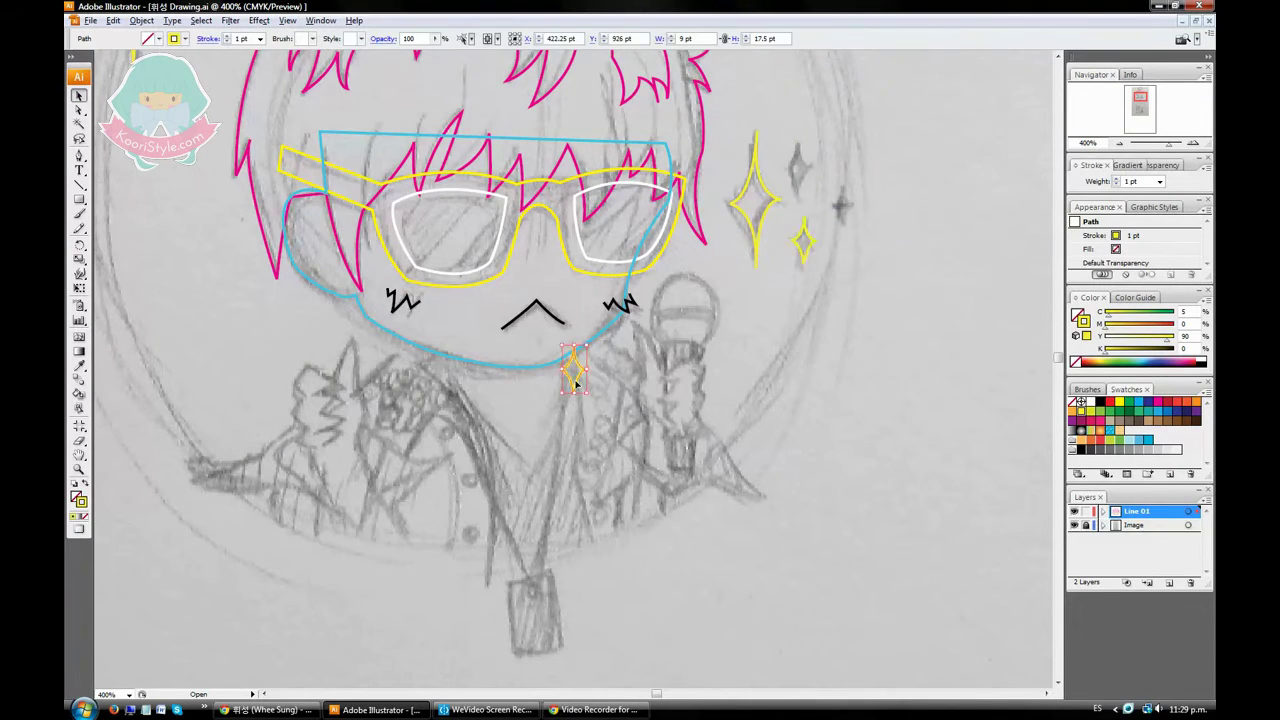
pyautogui.moveTo(800, 162)
pyautogui.mouseDown()
pyautogui.moveTo(805, 240)
pyautogui.moveTo(843, 200)
pyautogui.mouseUp()
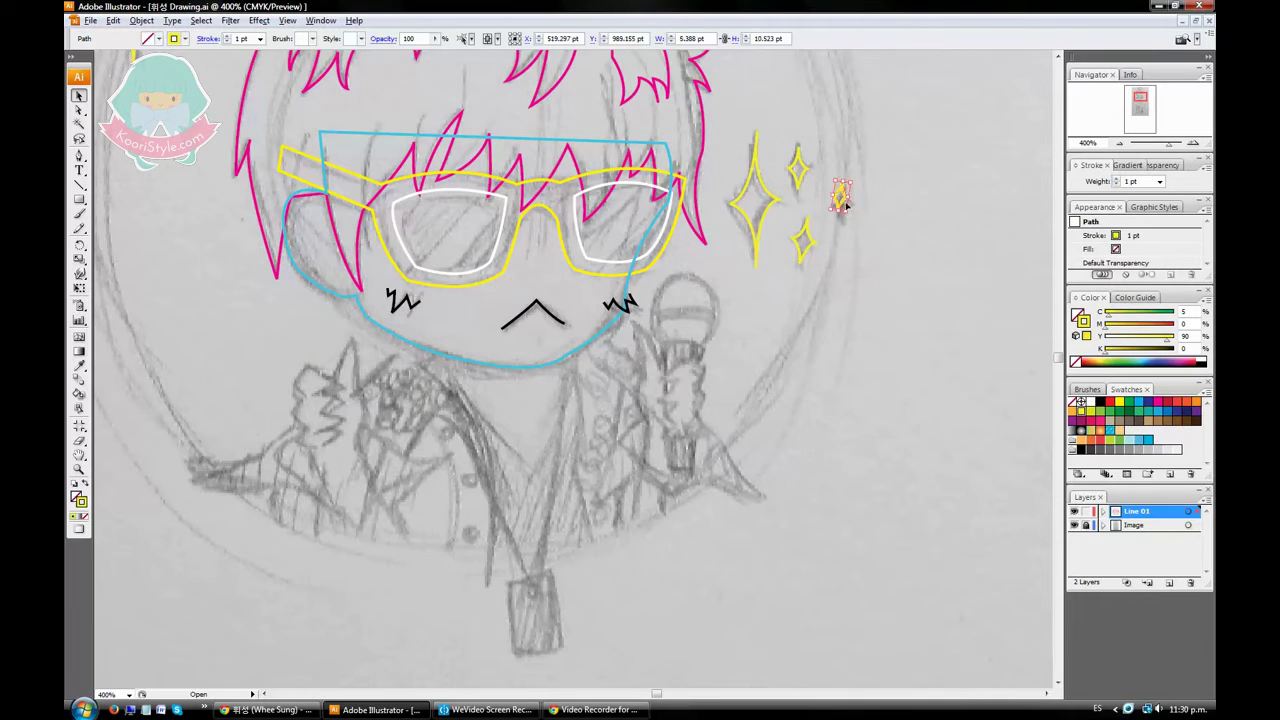
pyautogui.press('p')
pyautogui.click(316, 412)
# Curve the pink collar line downward below the head
pyautogui.moveTo(395, 485); pyautogui.dragTo(453, 413)
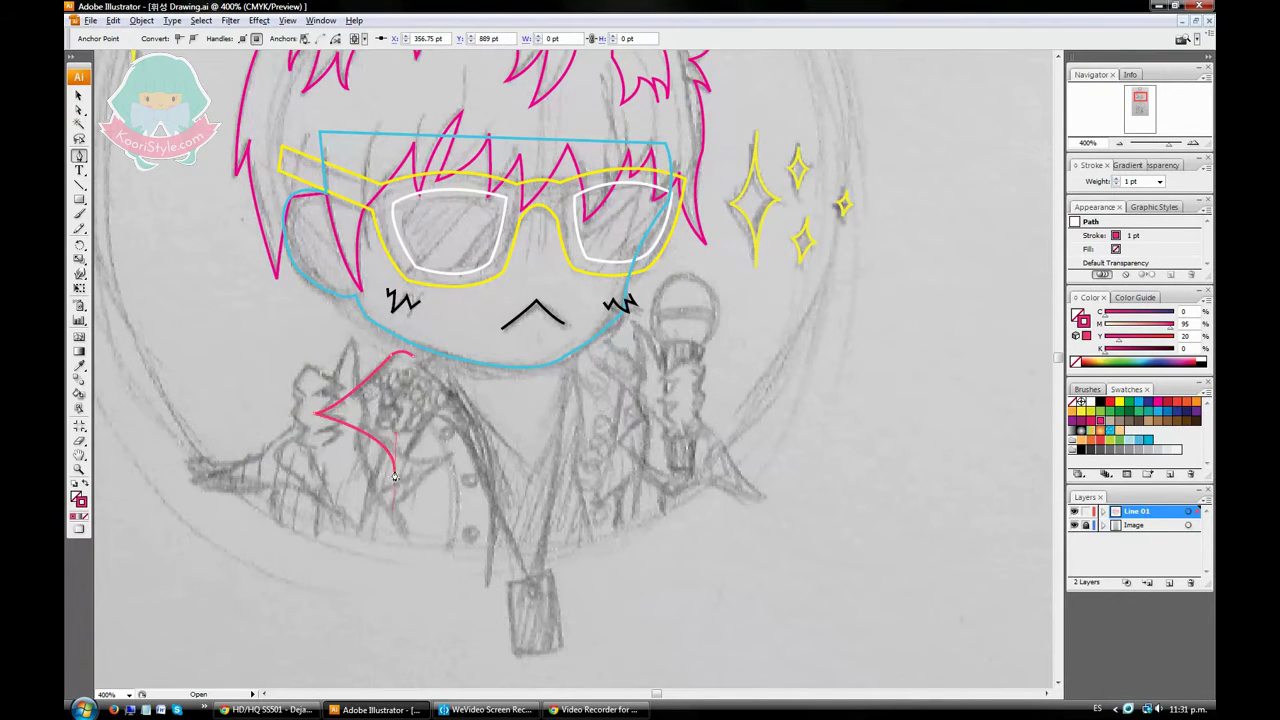
pyautogui.scroll(-3, 453, 413)
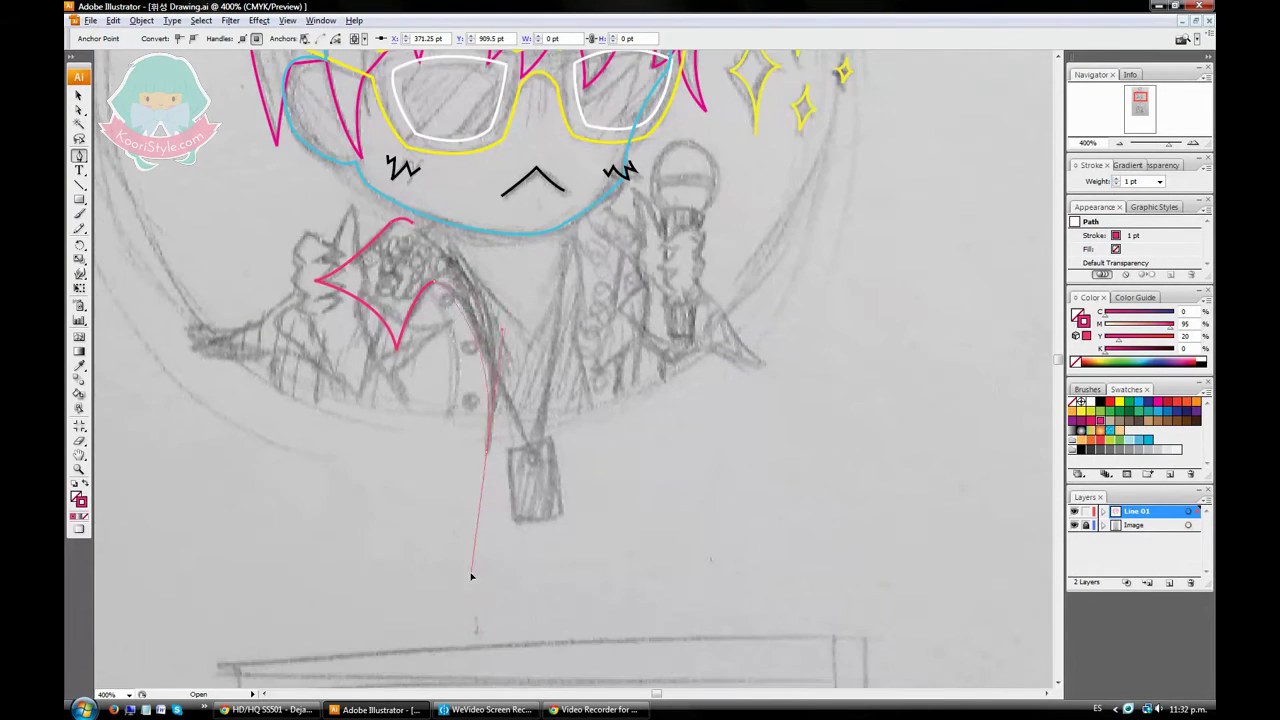
pyautogui.moveTo(490, 452); pyautogui.dragTo(470, 628)
pyautogui.click(490, 453)
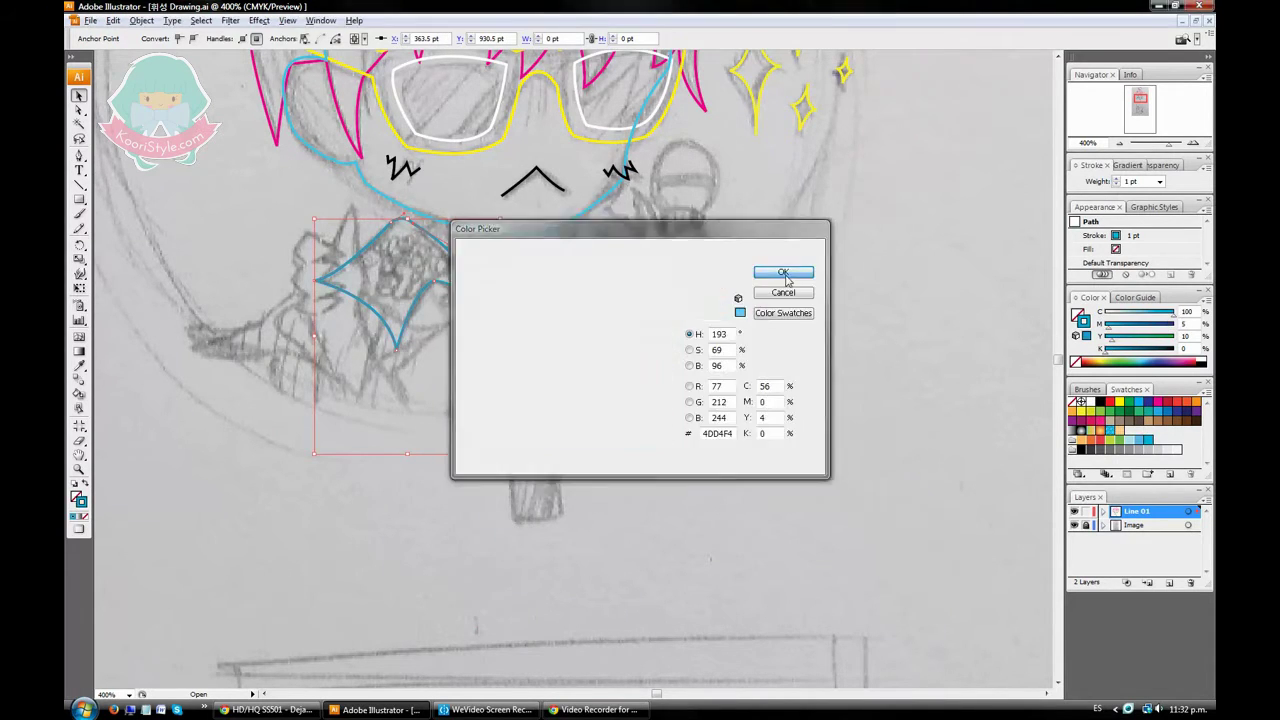
# Trace the left hand outline in light blue
pyautogui.click(1147, 355)
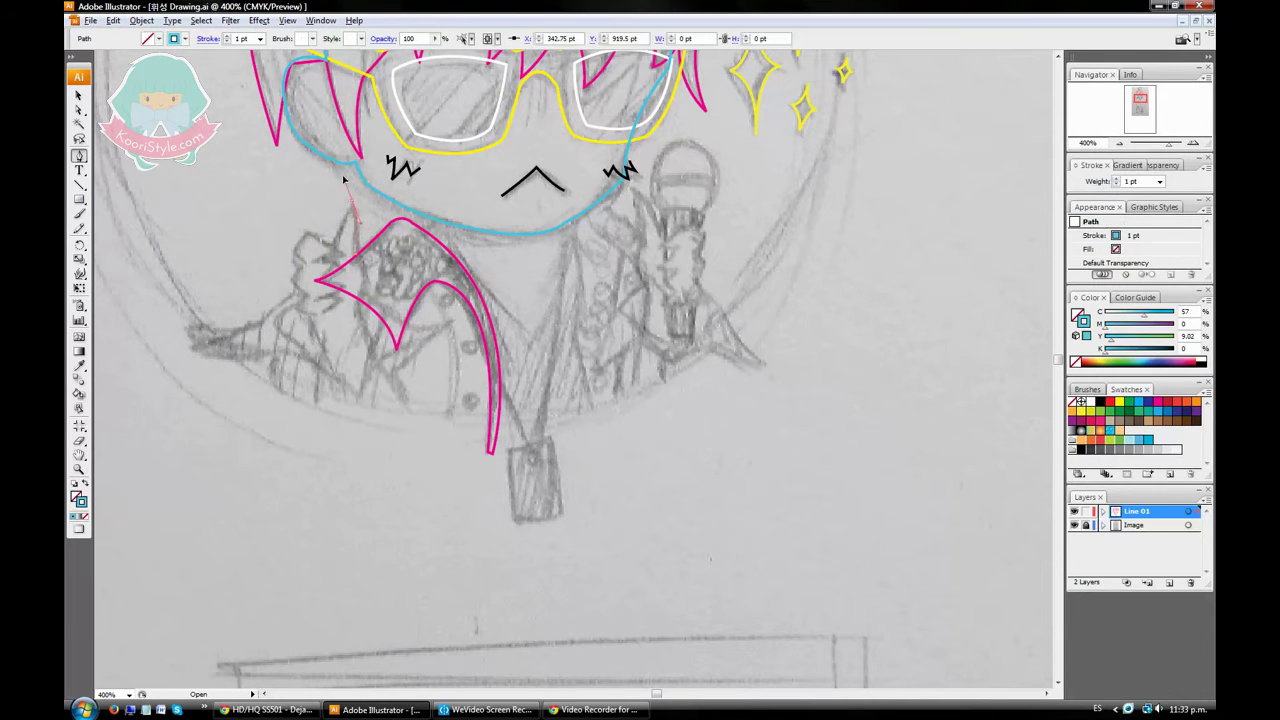
pyautogui.click(351, 205)
pyautogui.click(339, 244)
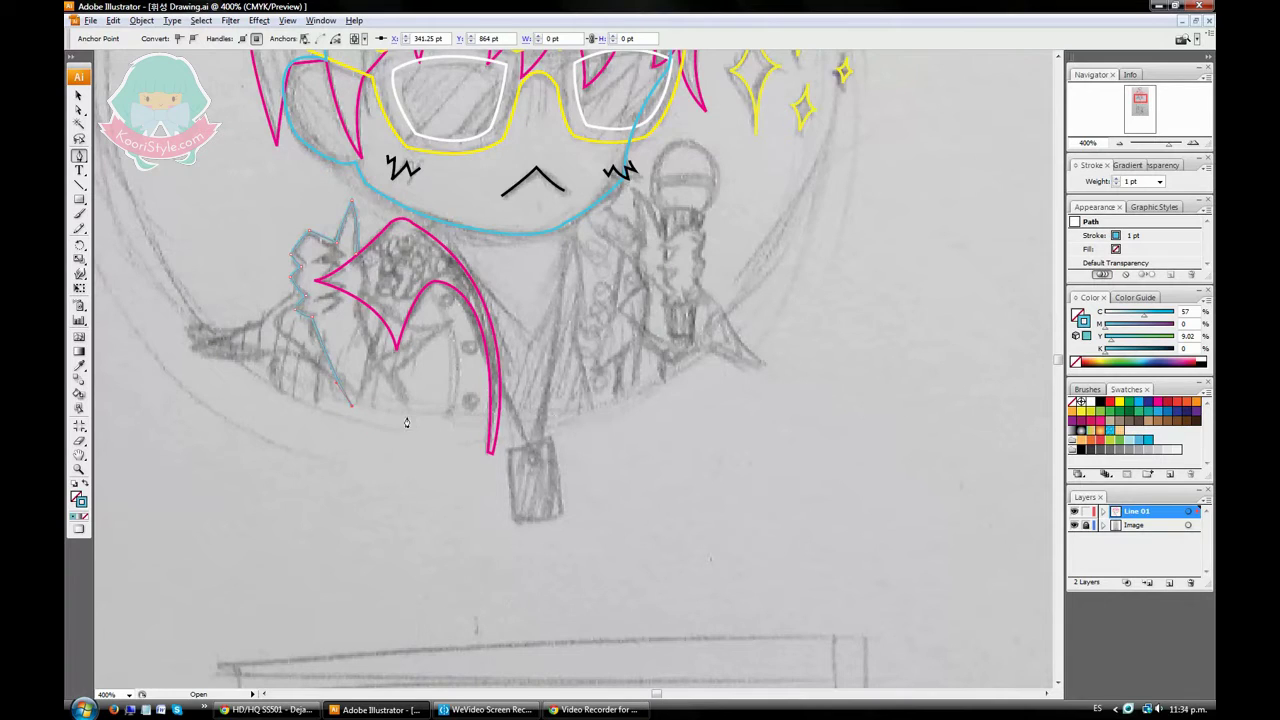
pyautogui.keyDown('ctrl'); pyautogui.click(316, 263); pyautogui.keyUp('ctrl')
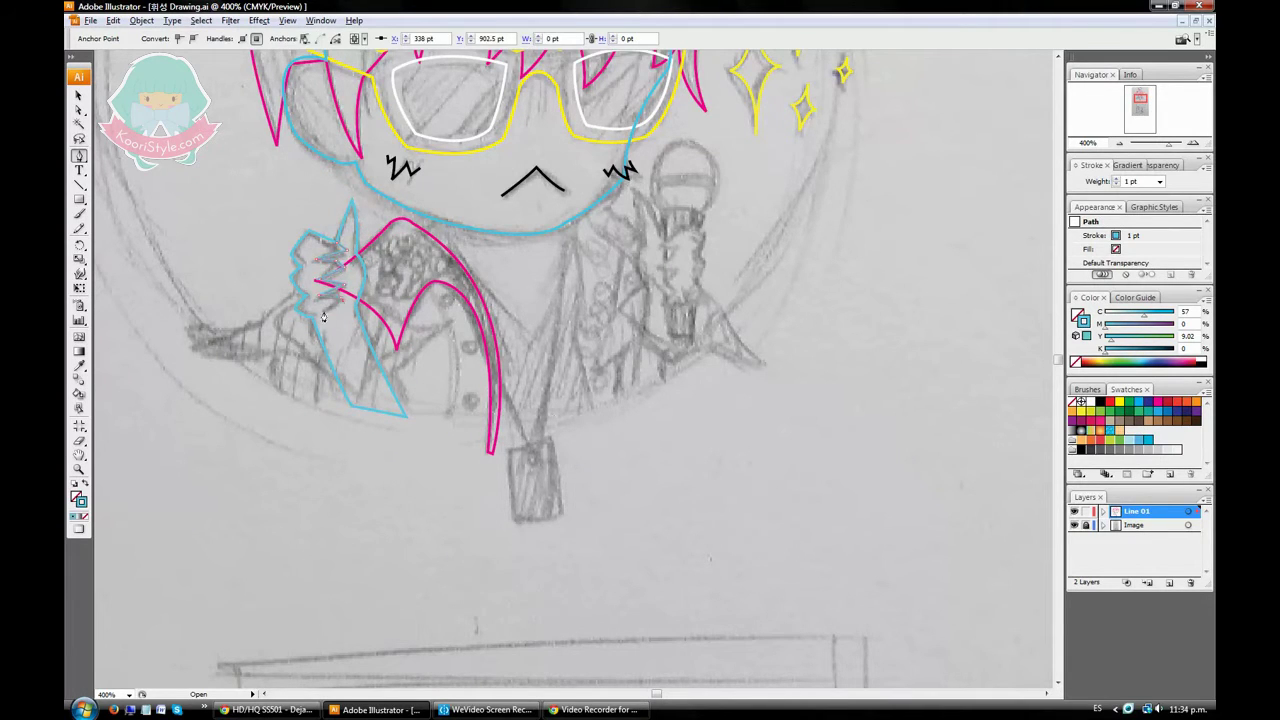
# Make a mirrored copy of the hand and rotate it onto the microphone grip
pyautogui.click(79, 95)
pyautogui.click(335, 266)
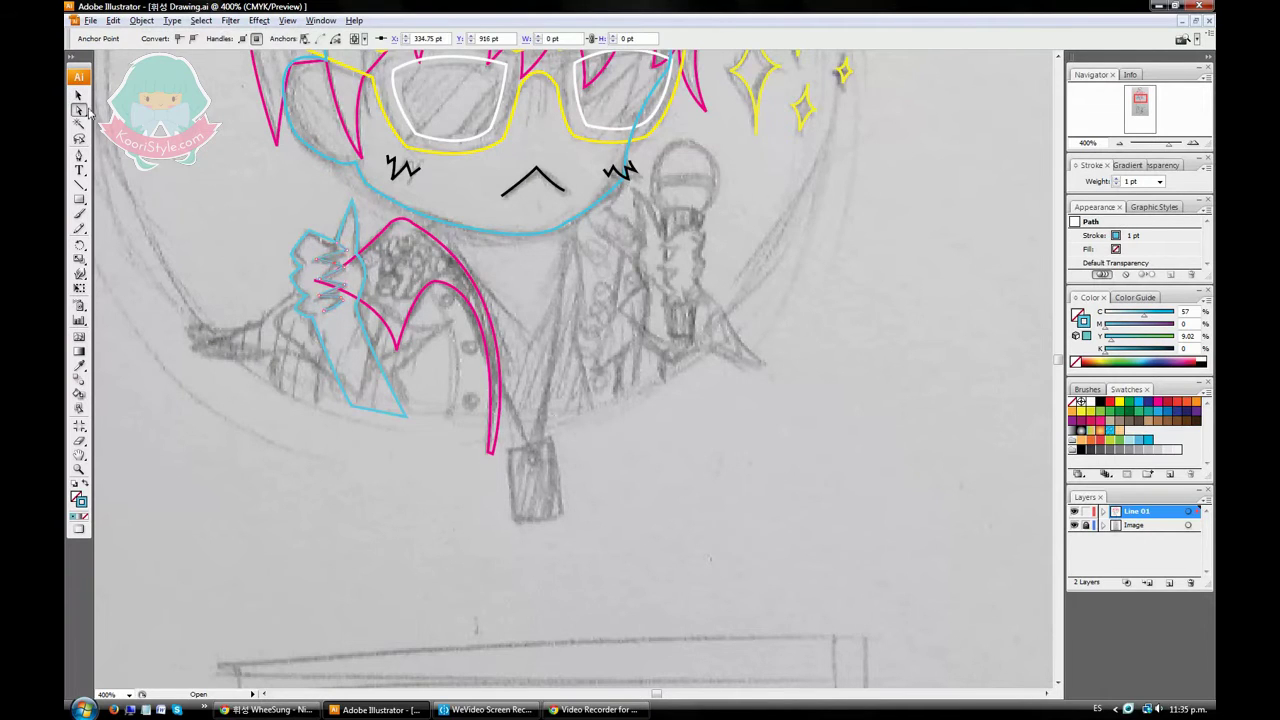
pyautogui.click(141, 20)
pyautogui.moveTo(400, 345); pyautogui.dragTo(672, 345)
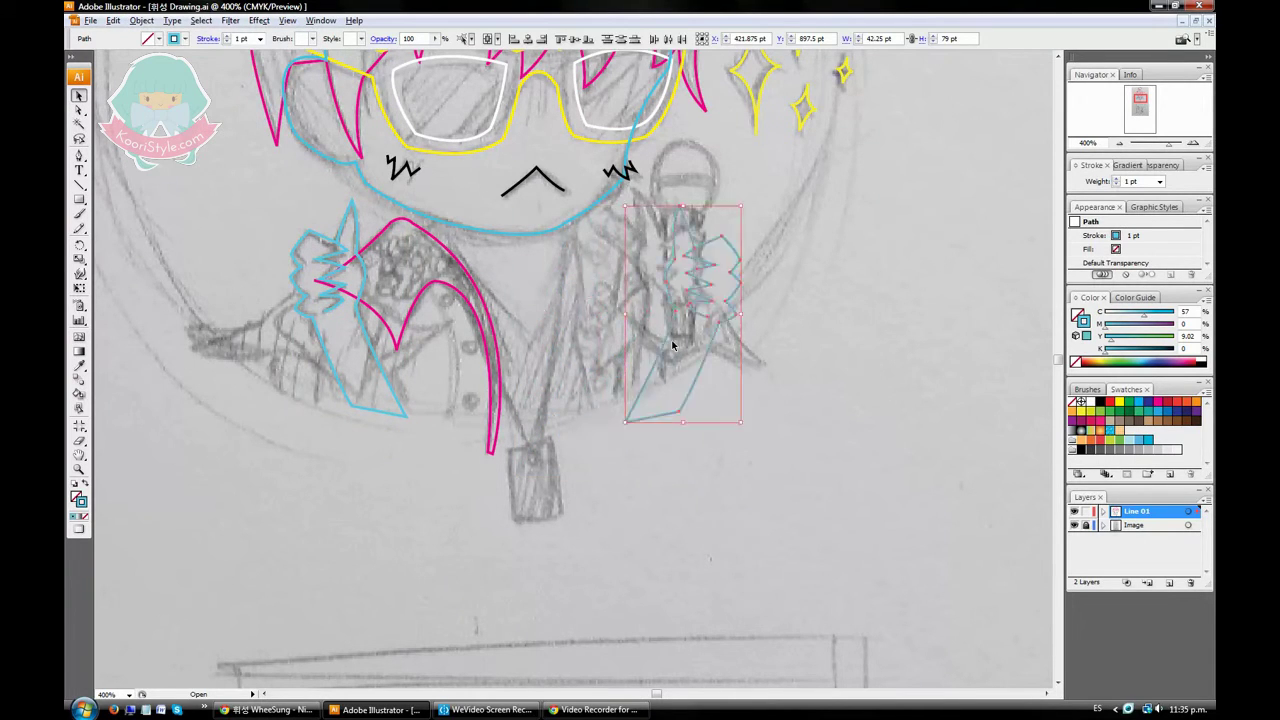
pyautogui.moveTo(712, 414); pyautogui.dragTo(740, 480)
pyautogui.press('a')
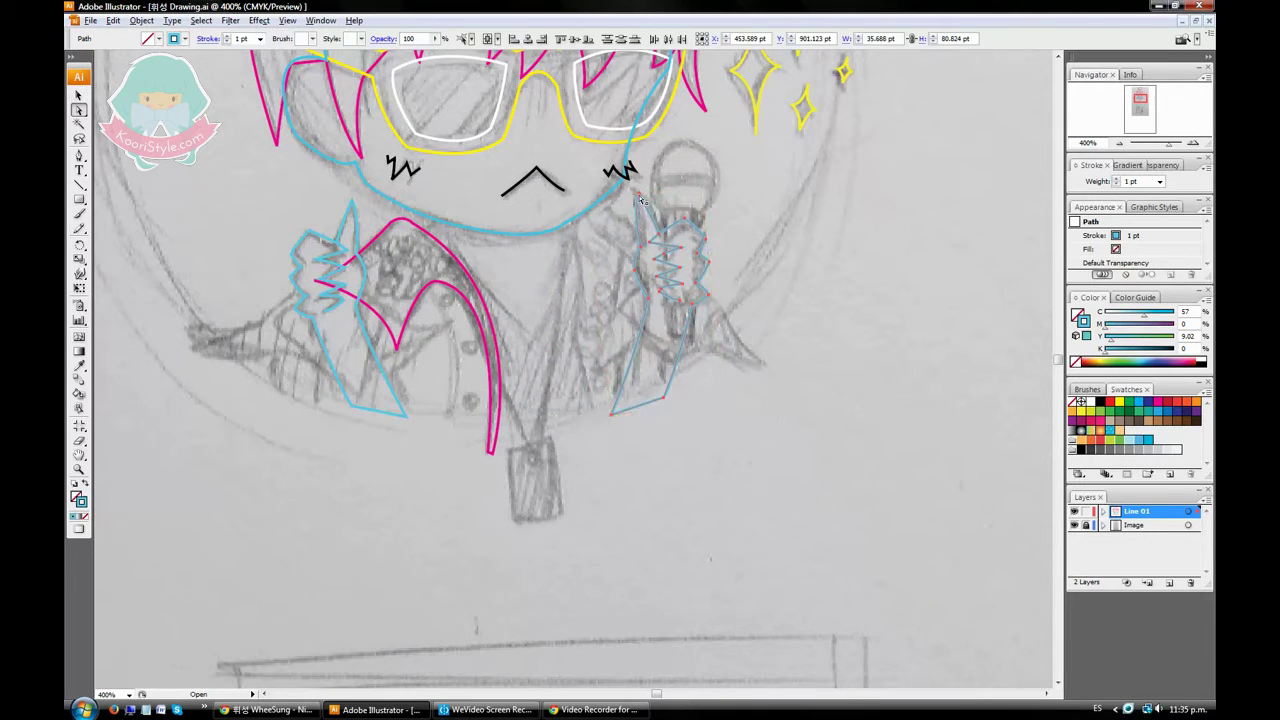
pyautogui.click(641, 216)
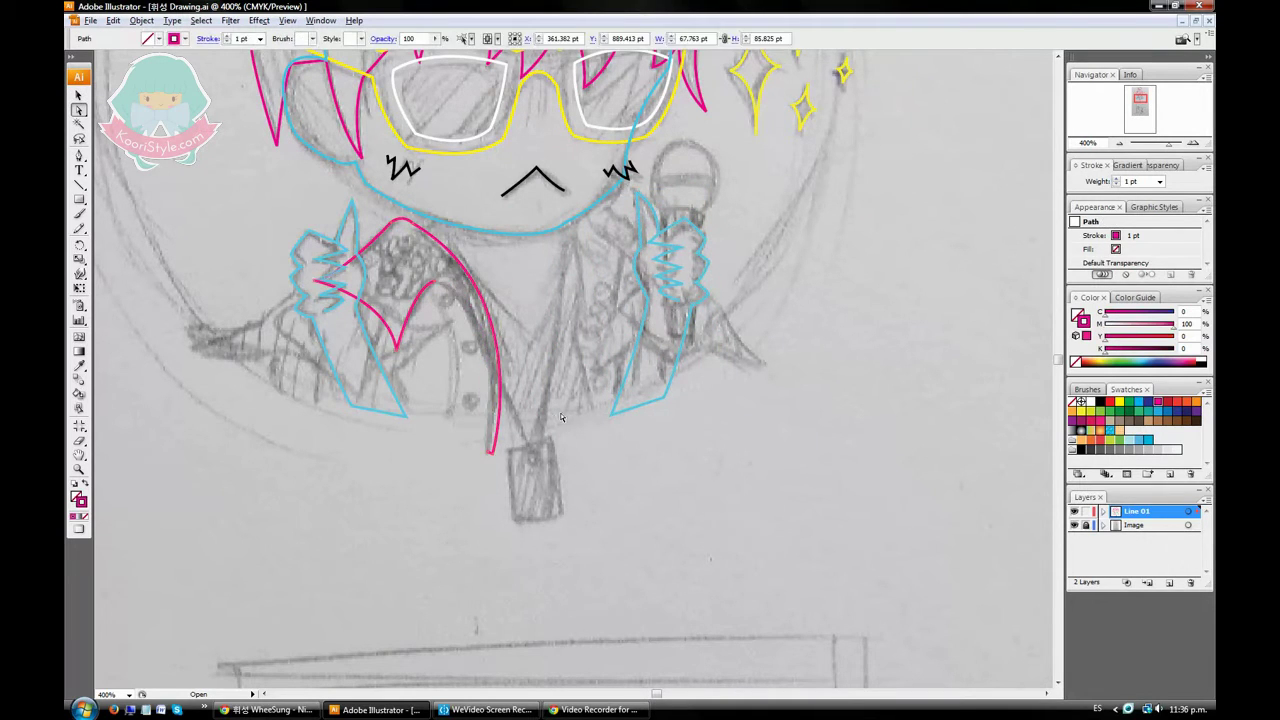
# Delete the old jacket outline and draw a new left collar shape in magenta
pyautogui.click(455, 300)
pyautogui.press('Delete')
pyautogui.press('p')
pyautogui.click(278, 325)
pyautogui.click(350, 298)
pyautogui.click(358, 399)
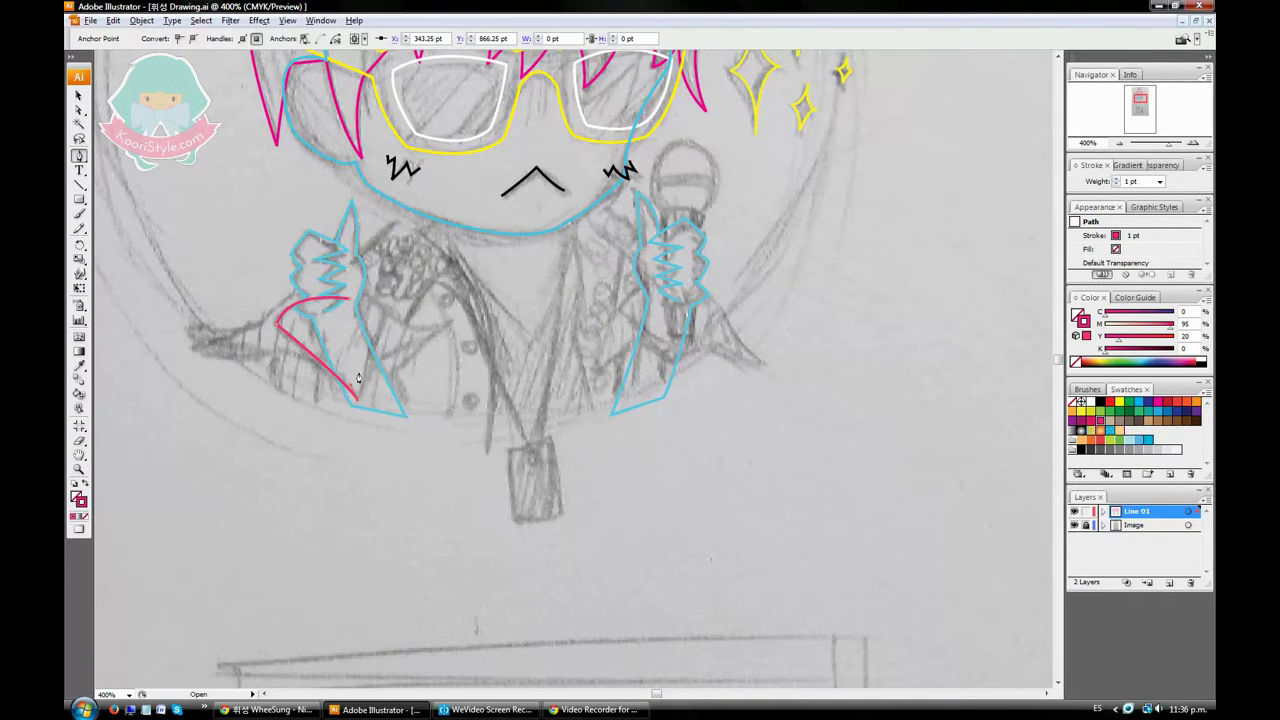
pyautogui.click(382, 325)
pyautogui.click(277, 322)
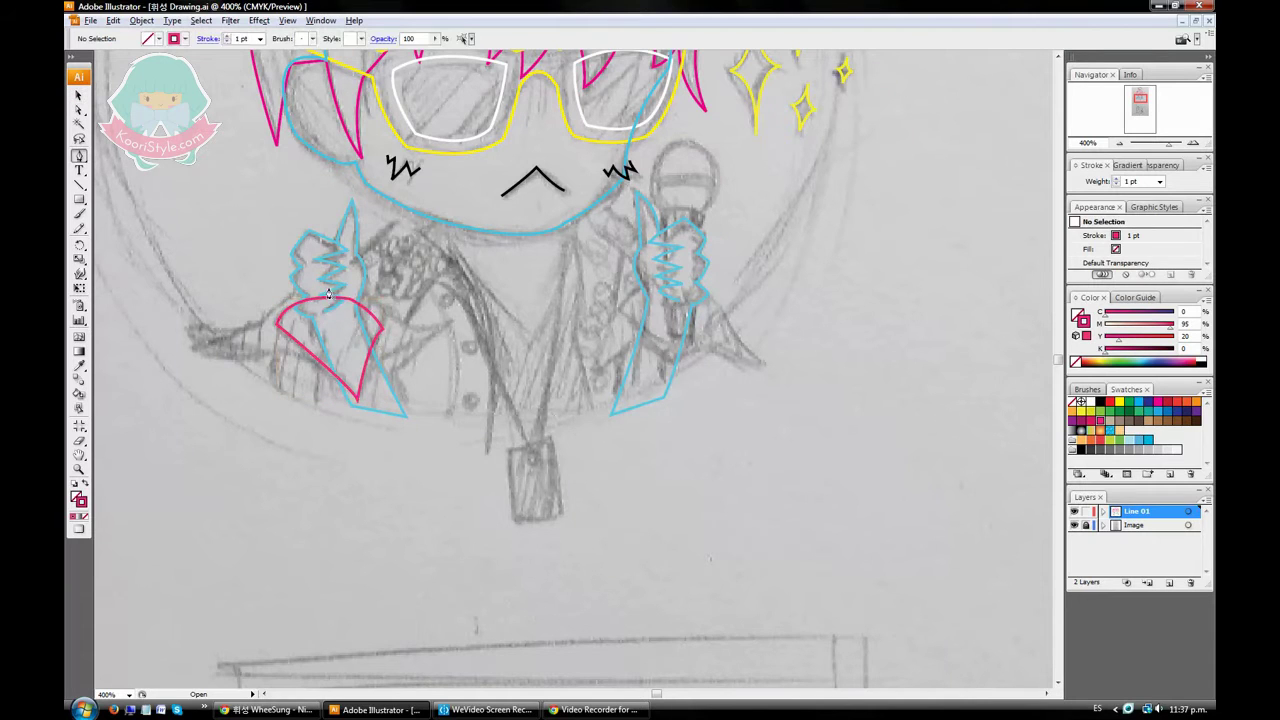
# Draw the wider curved left collar with a bottom tip and right spike
pyautogui.click(263, 322)
pyautogui.moveTo(200, 349); pyautogui.dragTo(255, 369)
pyautogui.click(357, 400)
pyautogui.click(452, 324)
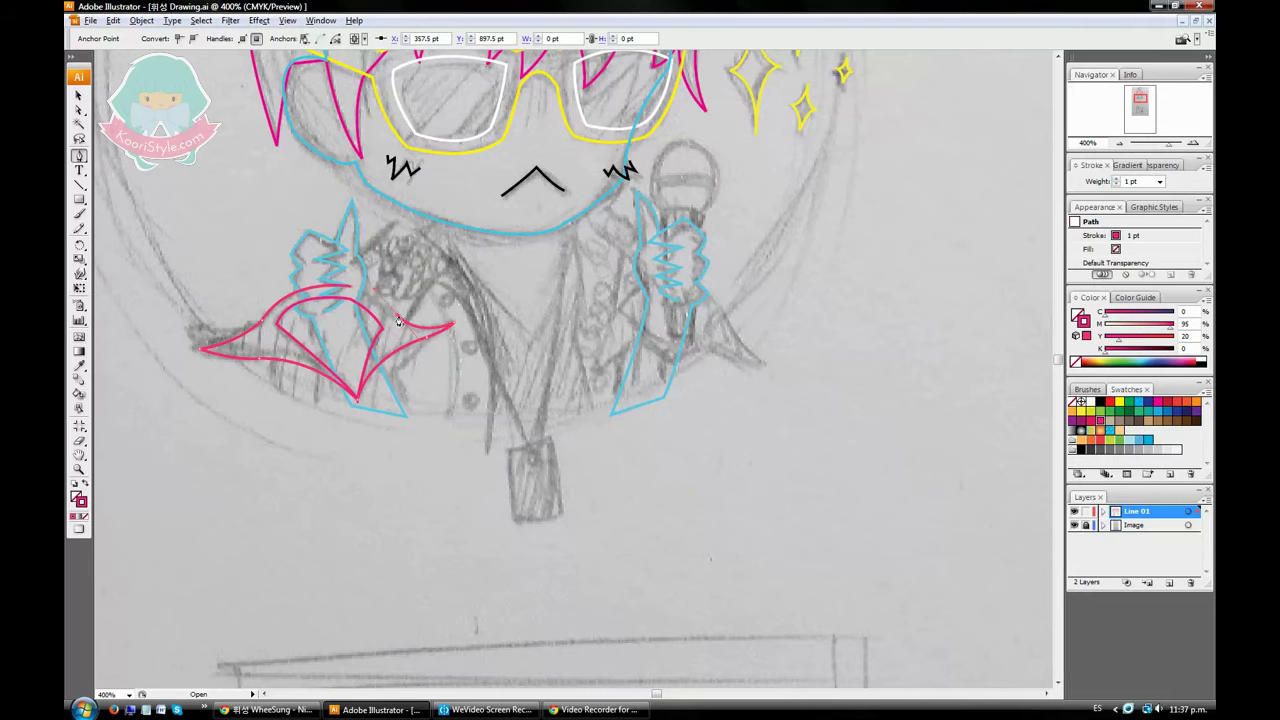
pyautogui.click(263, 322)
pyautogui.keyDown('ctrl'); pyautogui.click(277, 347); pyautogui.keyUp('ctrl')
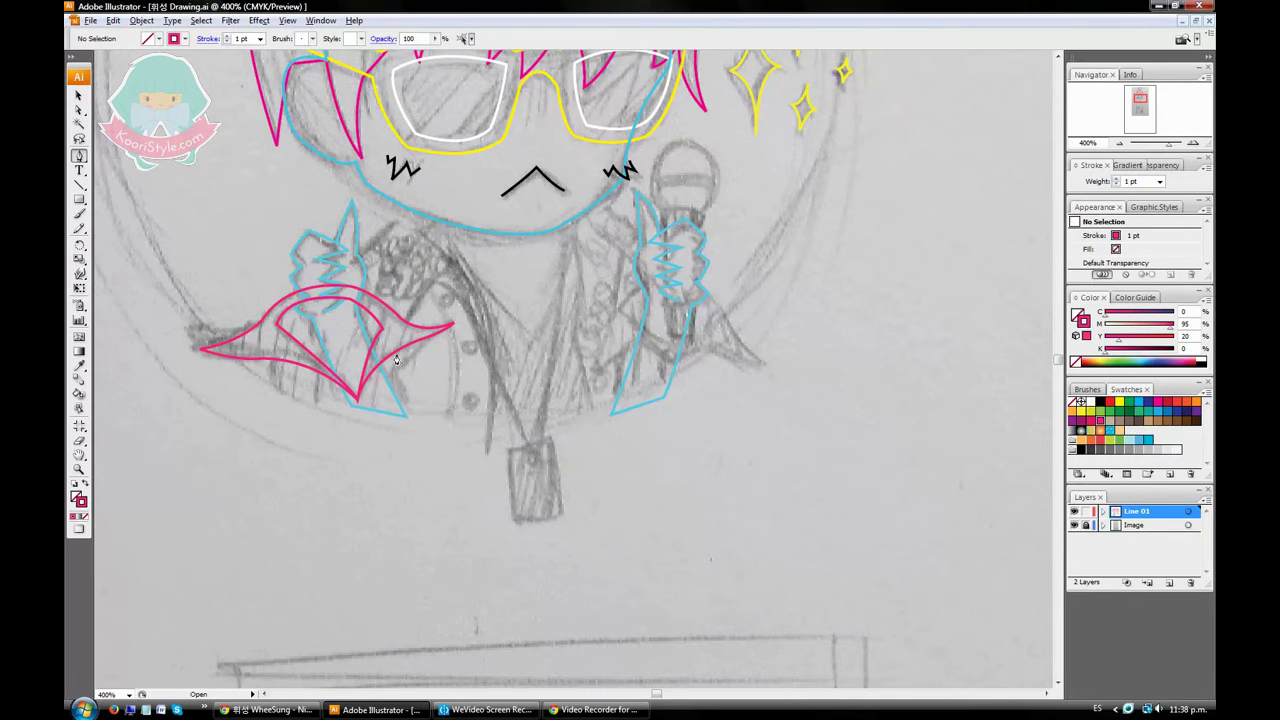
# Outline the left jacket panel as a four-corner shape
pyautogui.click(272, 347)
pyautogui.click(272, 390)
pyautogui.click(423, 432)
pyautogui.click(395, 347)
pyautogui.click(272, 347)
# Draw the right diamond collar over the mic hand and its spike to the right
pyautogui.click(674, 275)
pyautogui.click(617, 309)
pyautogui.click(717, 330)
pyautogui.click(675, 280)
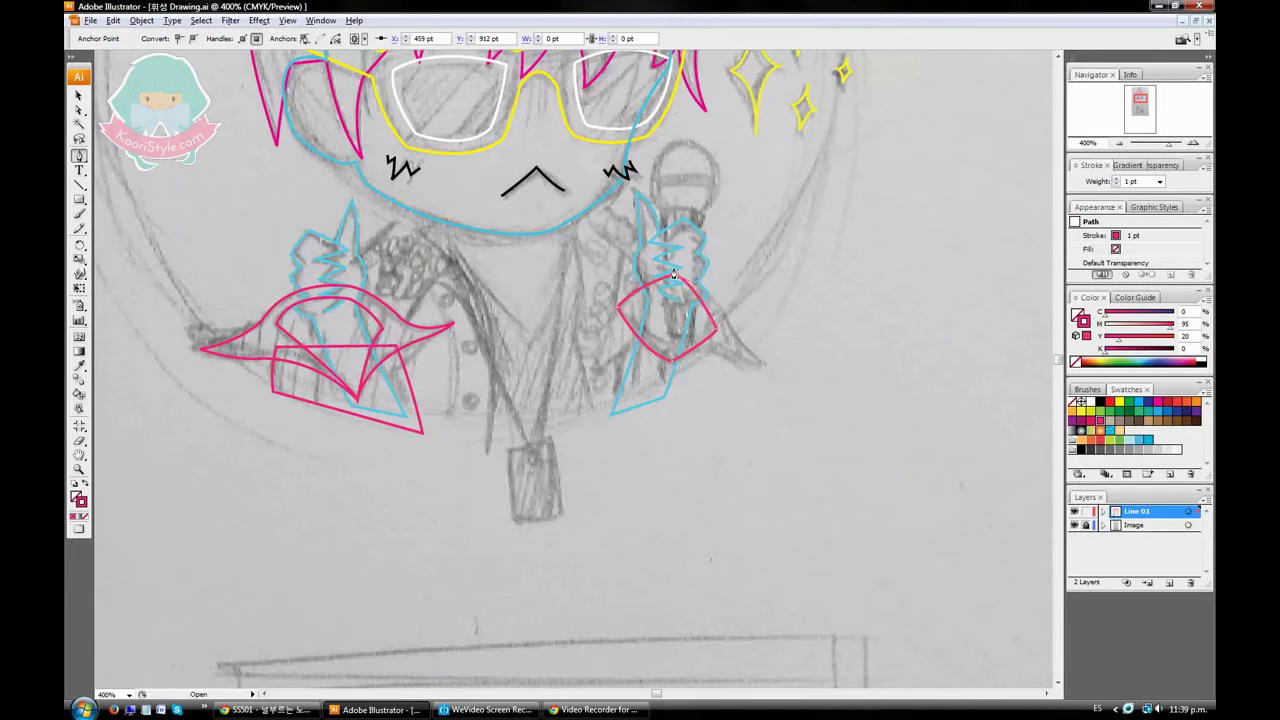
pyautogui.click(617, 313)
pyautogui.press('Return')
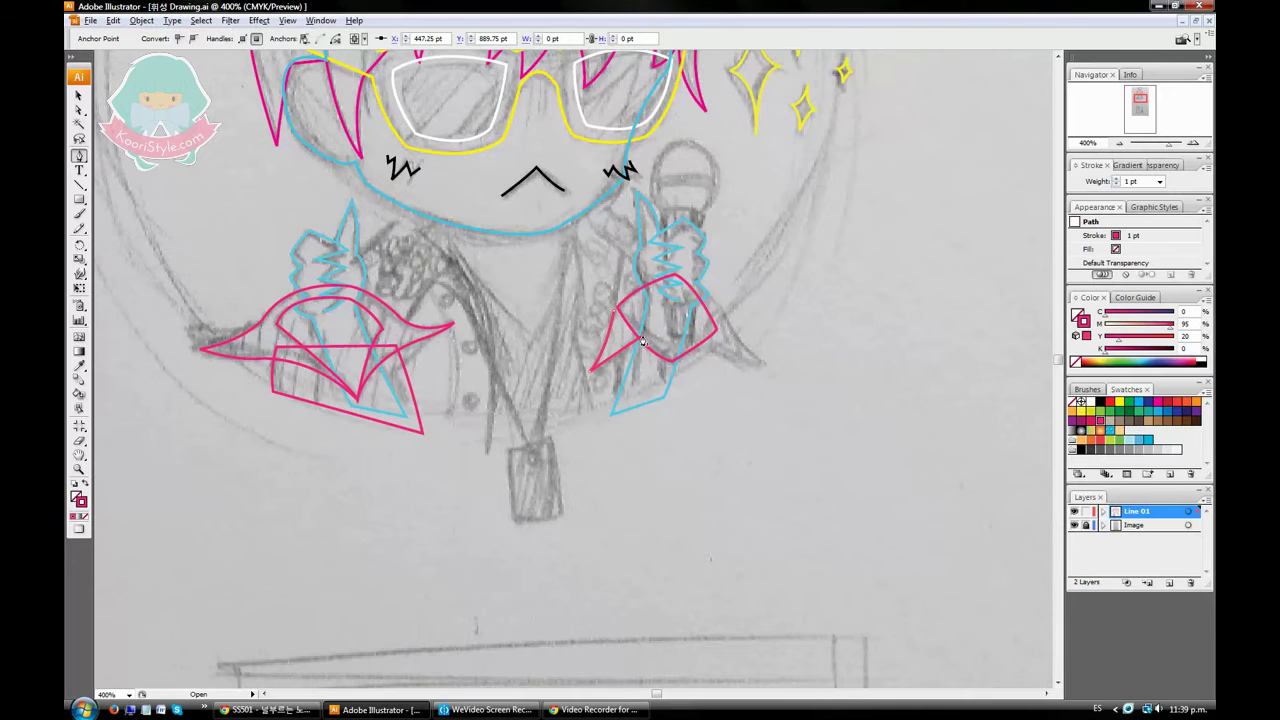
pyautogui.click(768, 370)
pyautogui.click(725, 308)
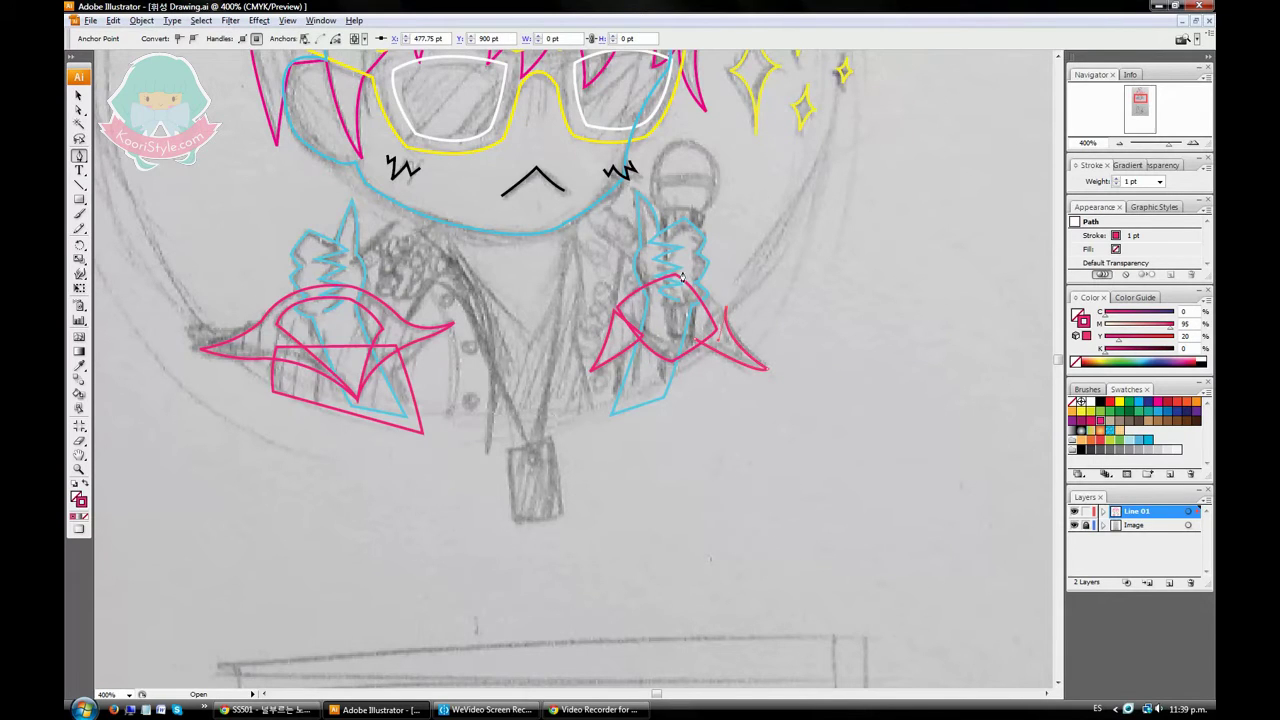
# Outline the right jacket panel below the hand
pyautogui.click(603, 449)
pyautogui.click(692, 437)
pyautogui.click(715, 328)
pyautogui.click(623, 338)
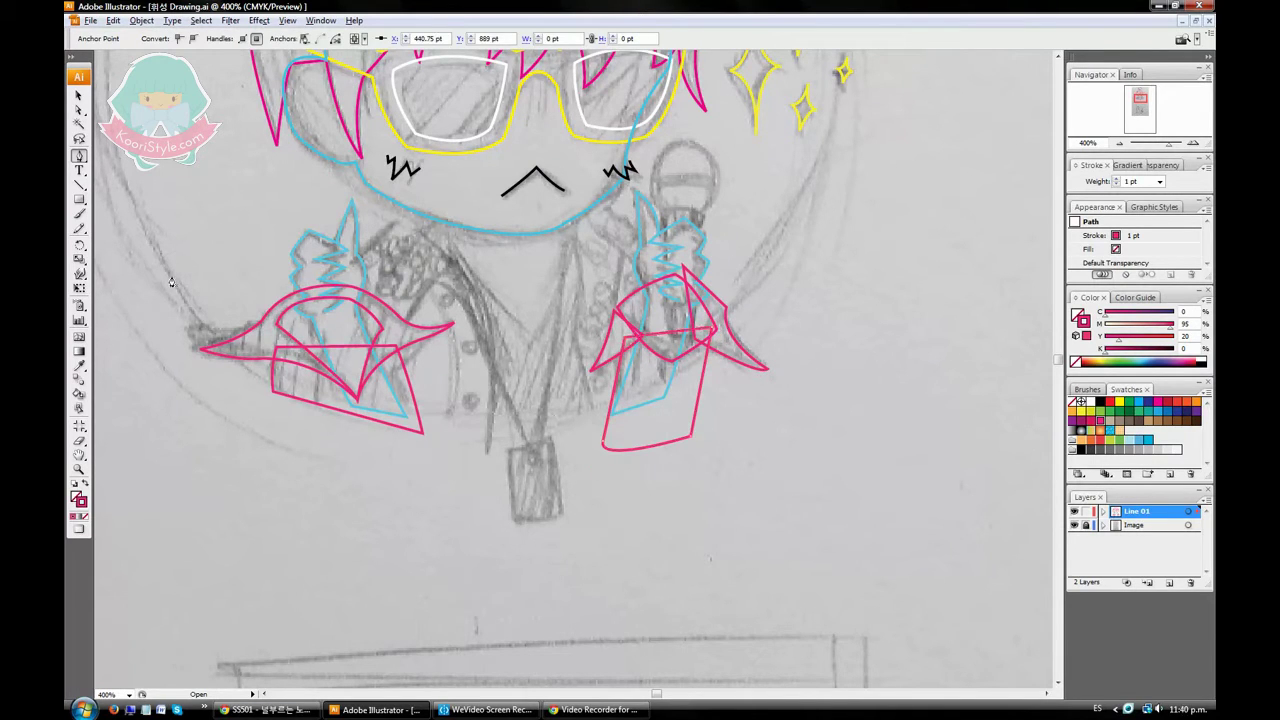
# Fill the right collar and jacket panel white and adjust their stacking order
pyautogui.press('v')
pyautogui.click(677, 406)
pyautogui.keyDown('shift'); pyautogui.click(740, 350); pyautogui.keyUp('shift')
pyautogui.click(1204, 358)
pyautogui.rightClick(713, 240)
pyautogui.click(789, 400)
# Fill the right hand with a skin tone and colour its zigzags orange
pyautogui.doubleClick(1080, 317)
pyautogui.click(782, 273)
pyautogui.press('p')
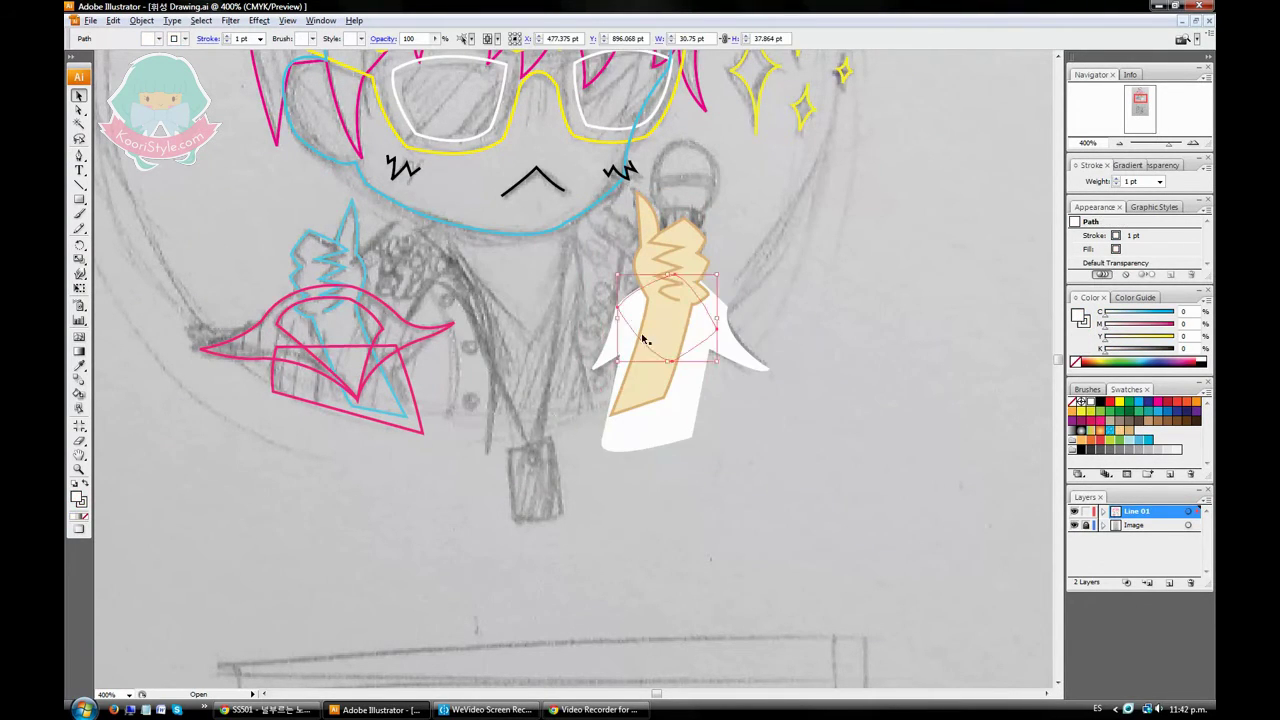
pyautogui.click(803, 438)
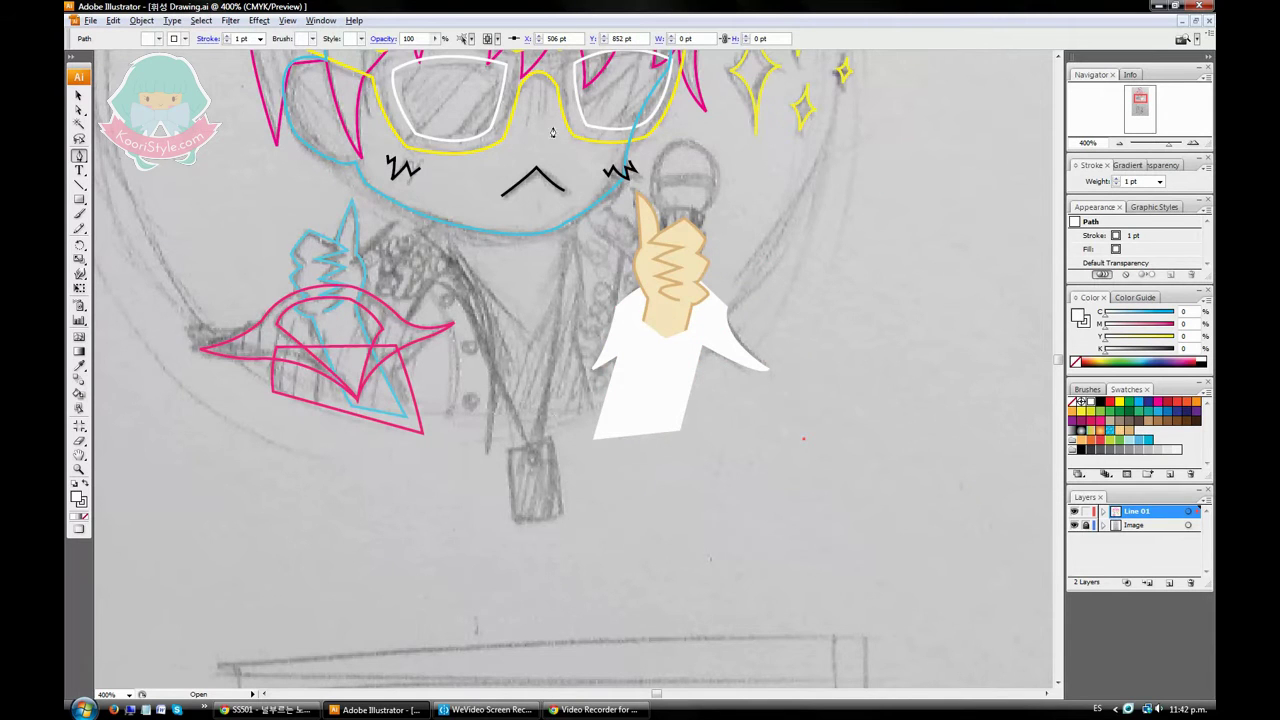
pyautogui.press('v')
pyautogui.click(670, 260)
pyautogui.doubleClick(1080, 317)
pyautogui.click(782, 273)
pyautogui.doubleClick(1080, 317)
pyautogui.click(782, 273)
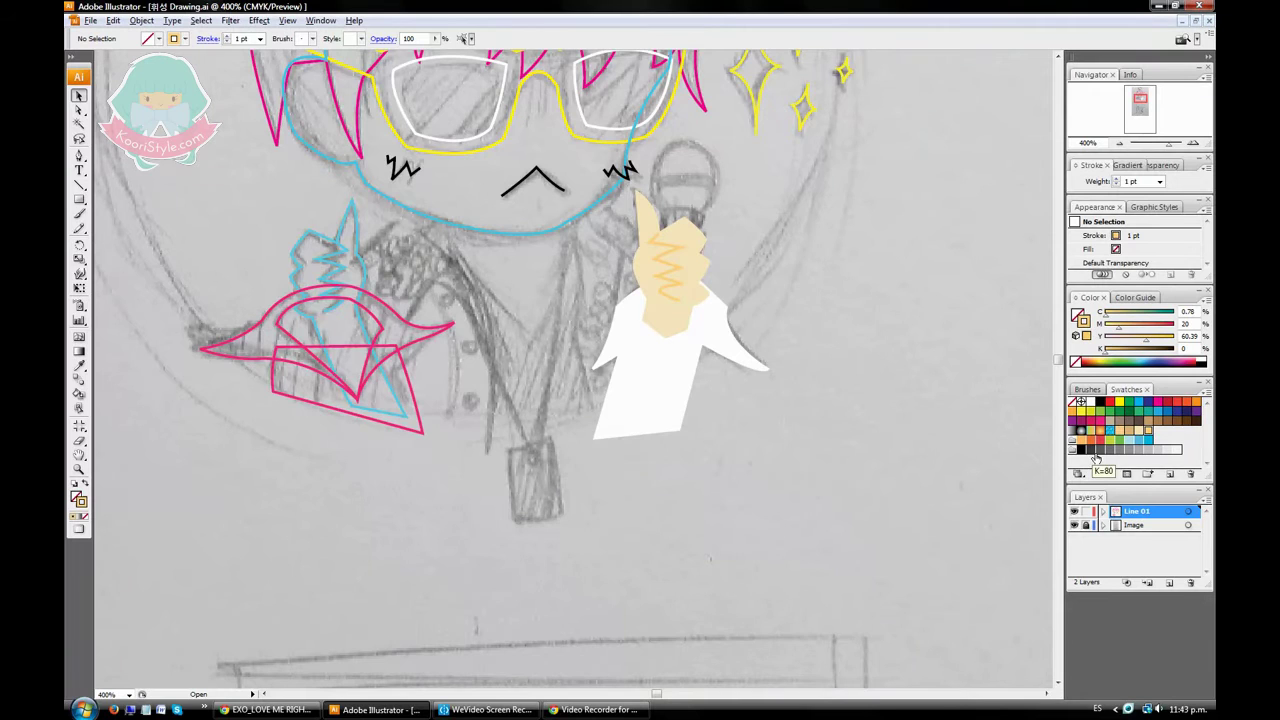
# Give the left hand a skin-tone fill and make the left collar white
pyautogui.rightClick(343, 260)
pyautogui.click(343, 262)
pyautogui.doubleClick(1080, 317)
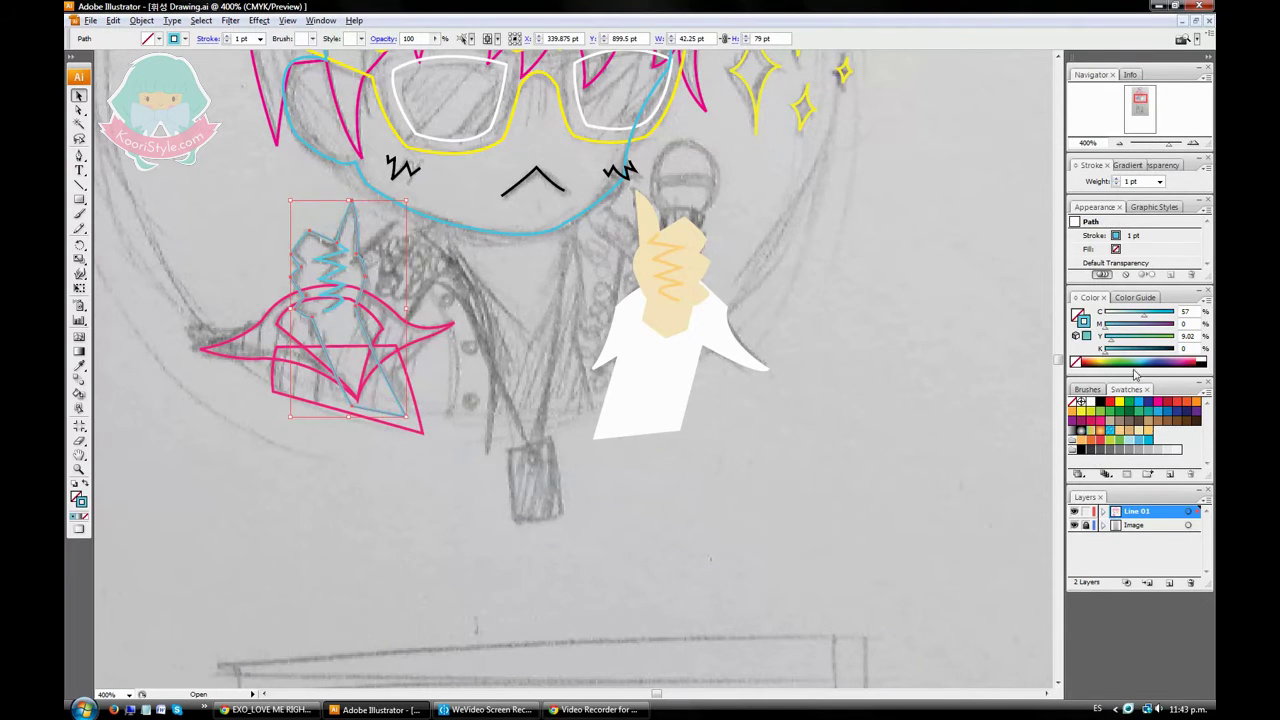
pyautogui.press('Escape')
pyautogui.press('i')
pyautogui.click(670, 260)
# Redraw the left jacket panel as a white shape with a curved top edge
pyautogui.click(700, 380)
pyautogui.press('p')
pyautogui.click(278, 421)
pyautogui.click(418, 440)
pyautogui.moveTo(375, 332); pyautogui.dragTo(357, 372)
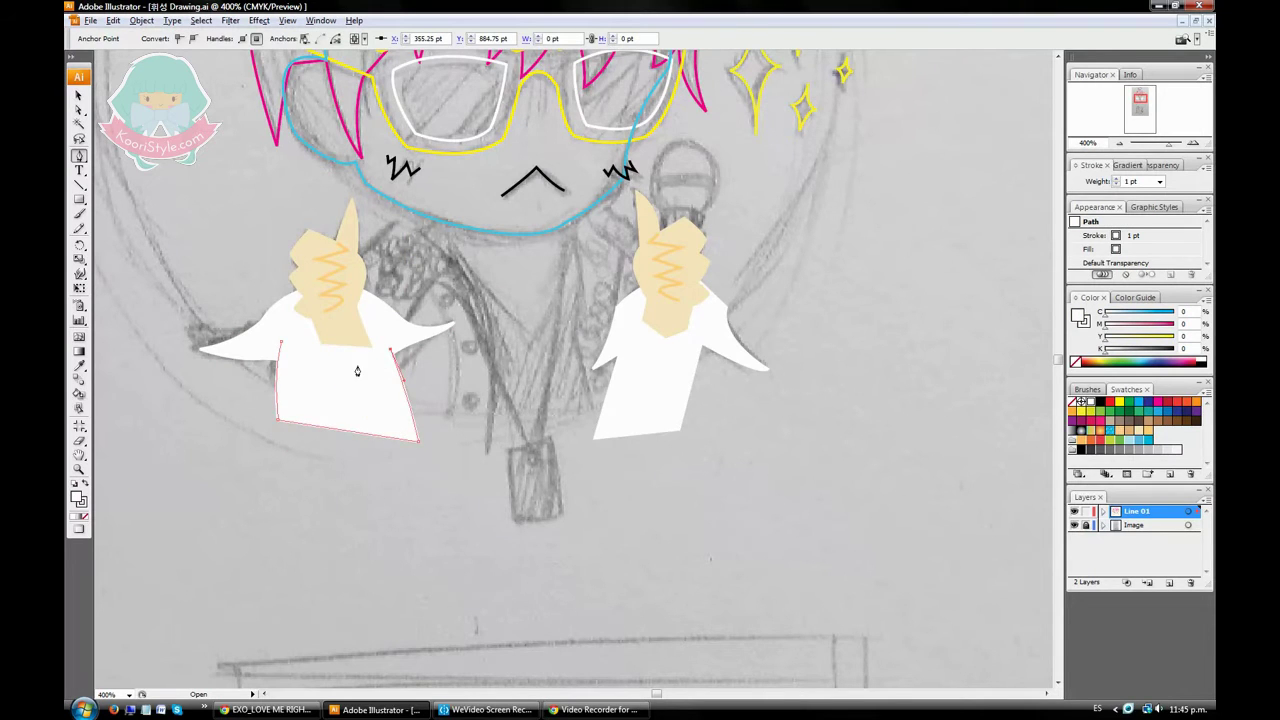
pyautogui.click(79, 110)
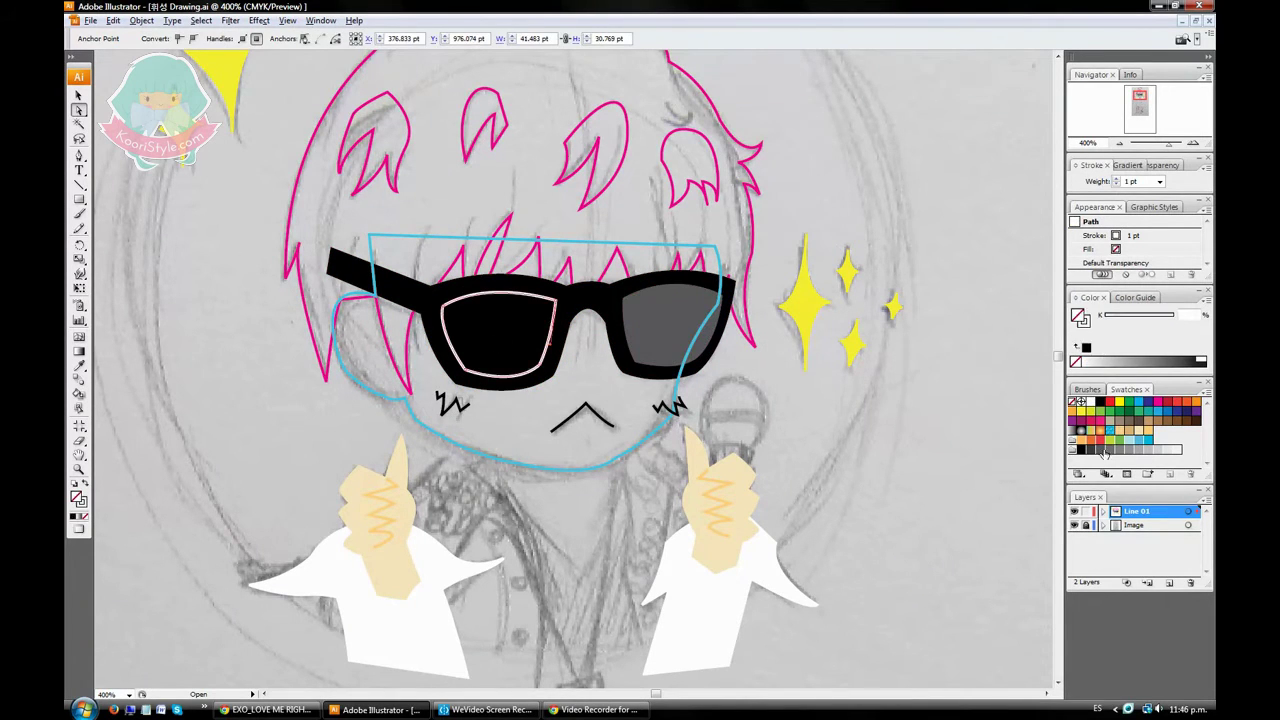
# Make the lenses grey, send the skin-toned face backward, and fill the hair brown
pyautogui.click(737, 388)
pyautogui.rightClick(666, 343)
pyautogui.click(857, 566)
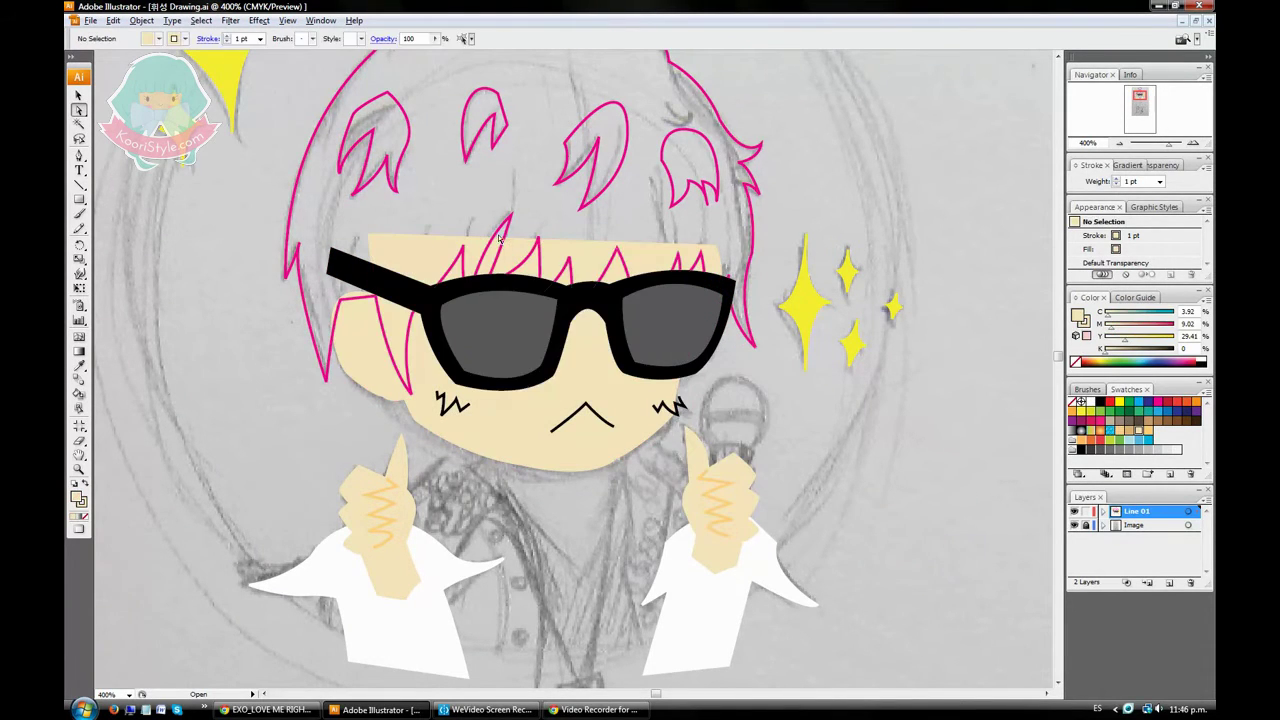
pyautogui.click(1172, 424)
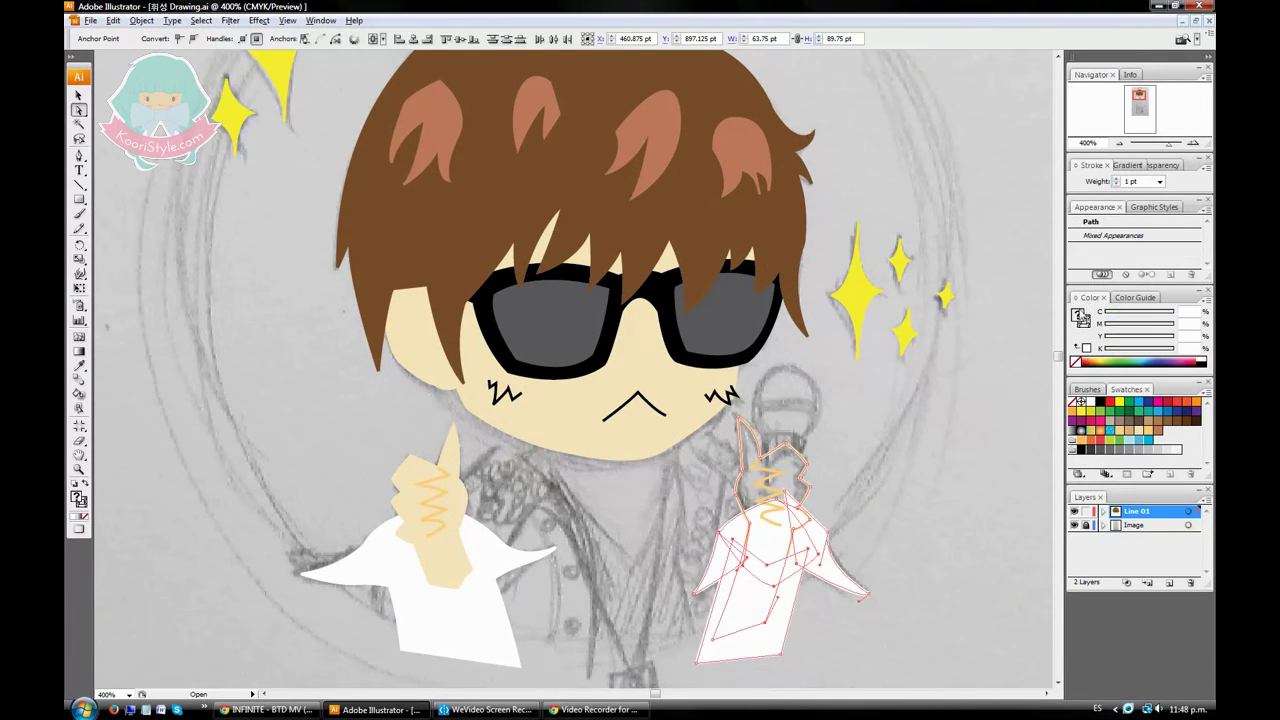
# Outline the rounded microphone head
pyautogui.click(79, 155)
pyautogui.click(818, 398)
pyautogui.moveTo(750, 408); pyautogui.dragTo(760, 440)
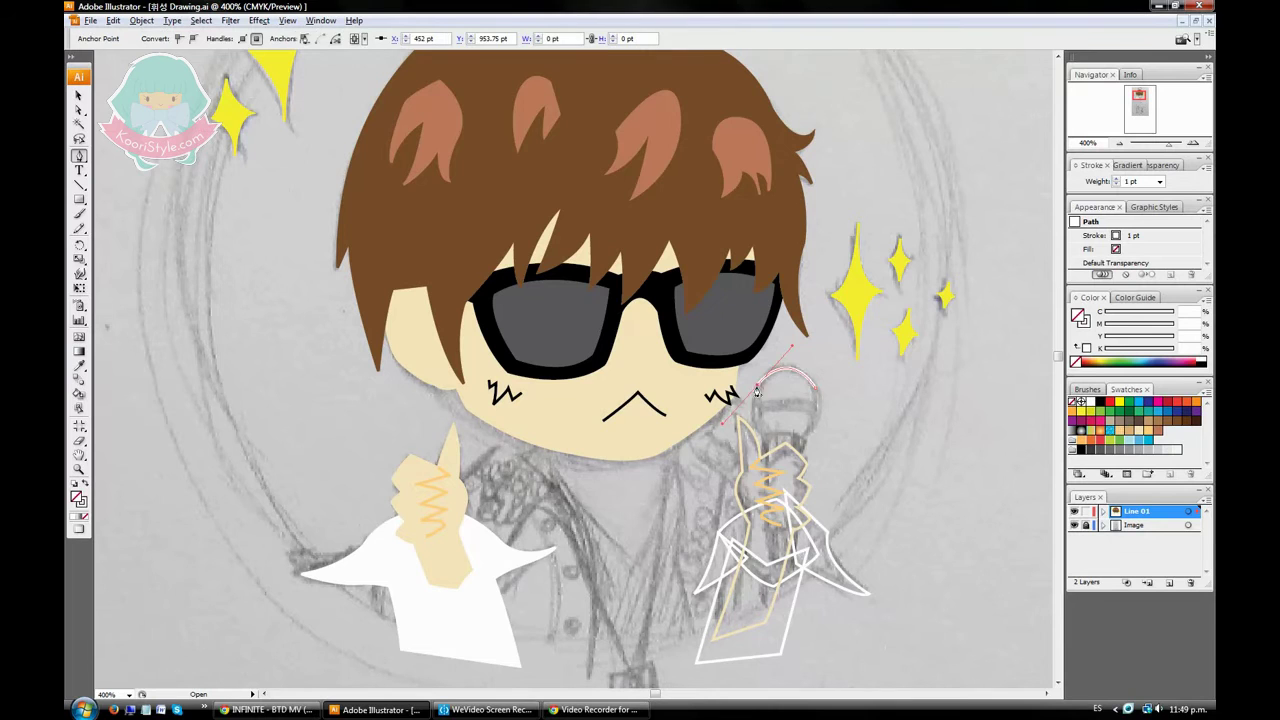
pyautogui.moveTo(820, 410); pyautogui.dragTo(843, 407)
pyautogui.click(820, 410)
pyautogui.keyDown('ctrl'); pyautogui.click(886, 417); pyautogui.keyUp('ctrl')
# Draw a band across the microphone head with a curved lower edge
pyautogui.scroll(1, 826, 420)
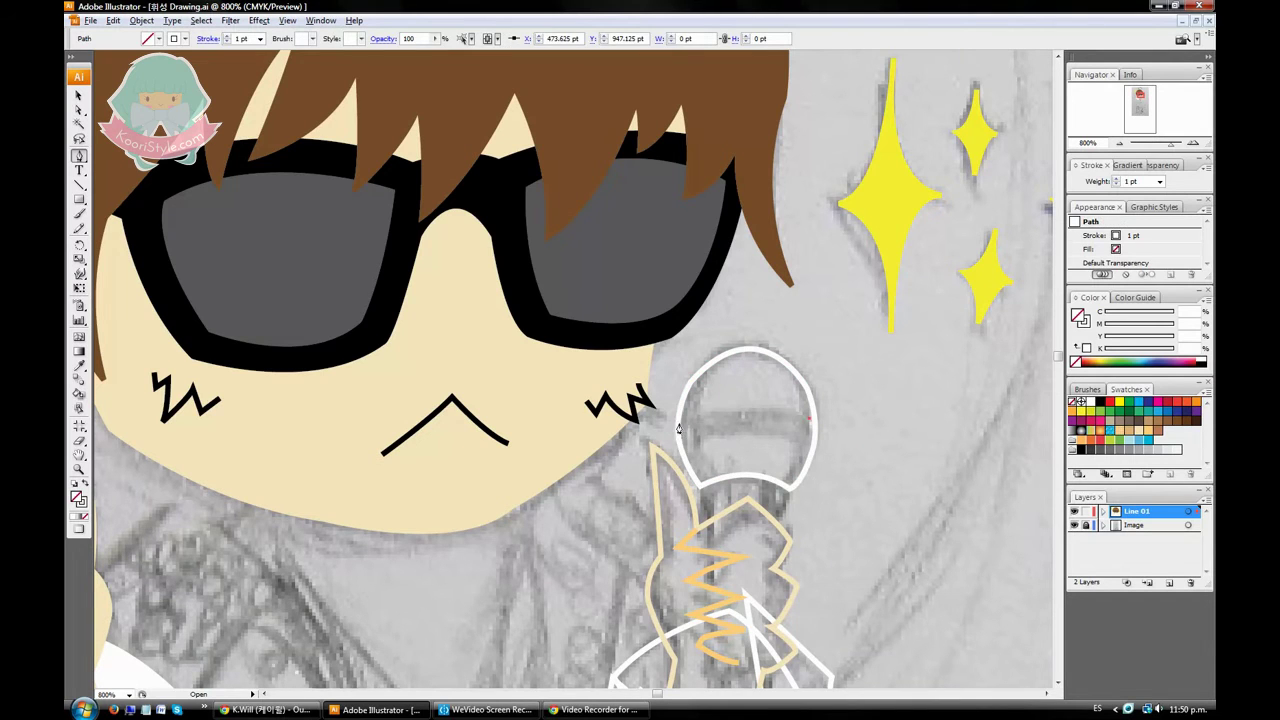
pyautogui.click(678, 428)
pyautogui.click(810, 417)
pyautogui.click(816, 441)
pyautogui.click(681, 449)
pyautogui.moveTo(678, 424); pyautogui.dragTo(738, 389)
# Draw the microphone handle outline
pyautogui.scroll(-3, 997, 275)
pyautogui.moveTo(744, 302); pyautogui.dragTo(709, 306)
pyautogui.moveTo(717, 614); pyautogui.dragTo(724, 590)
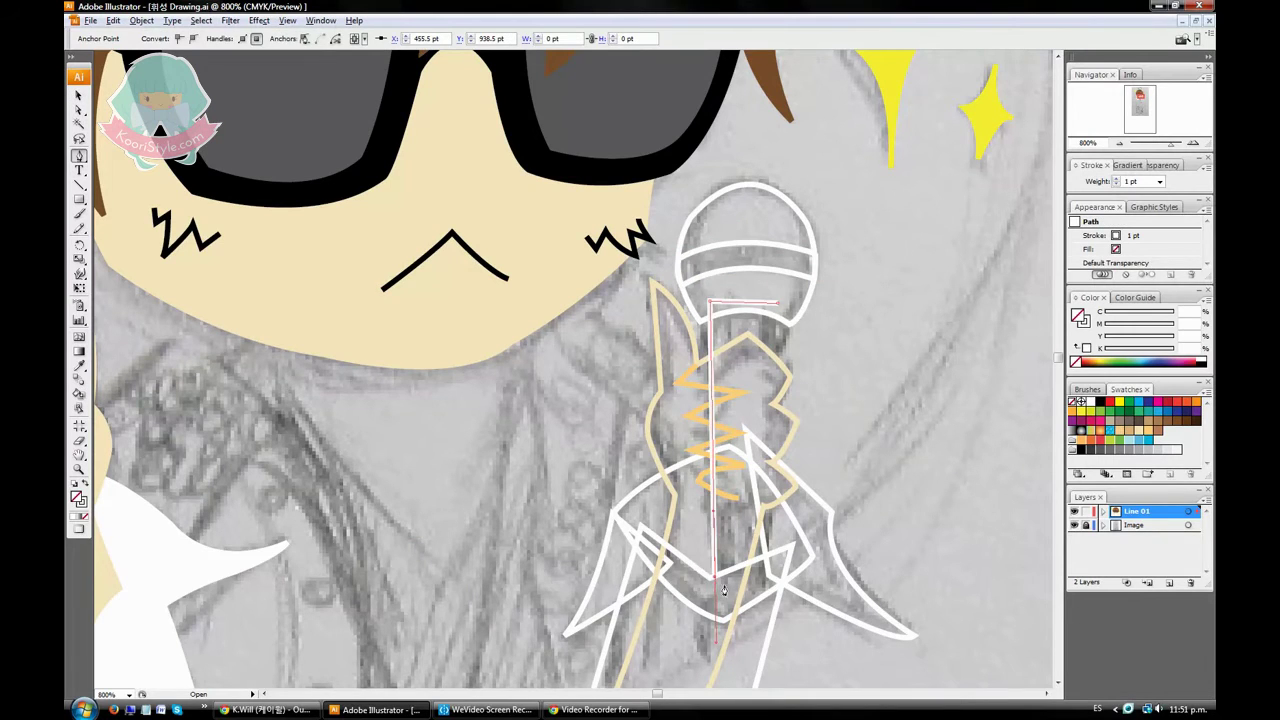
pyautogui.click(776, 302)
# Shorten the black microphone handle shape
pyautogui.press('a')
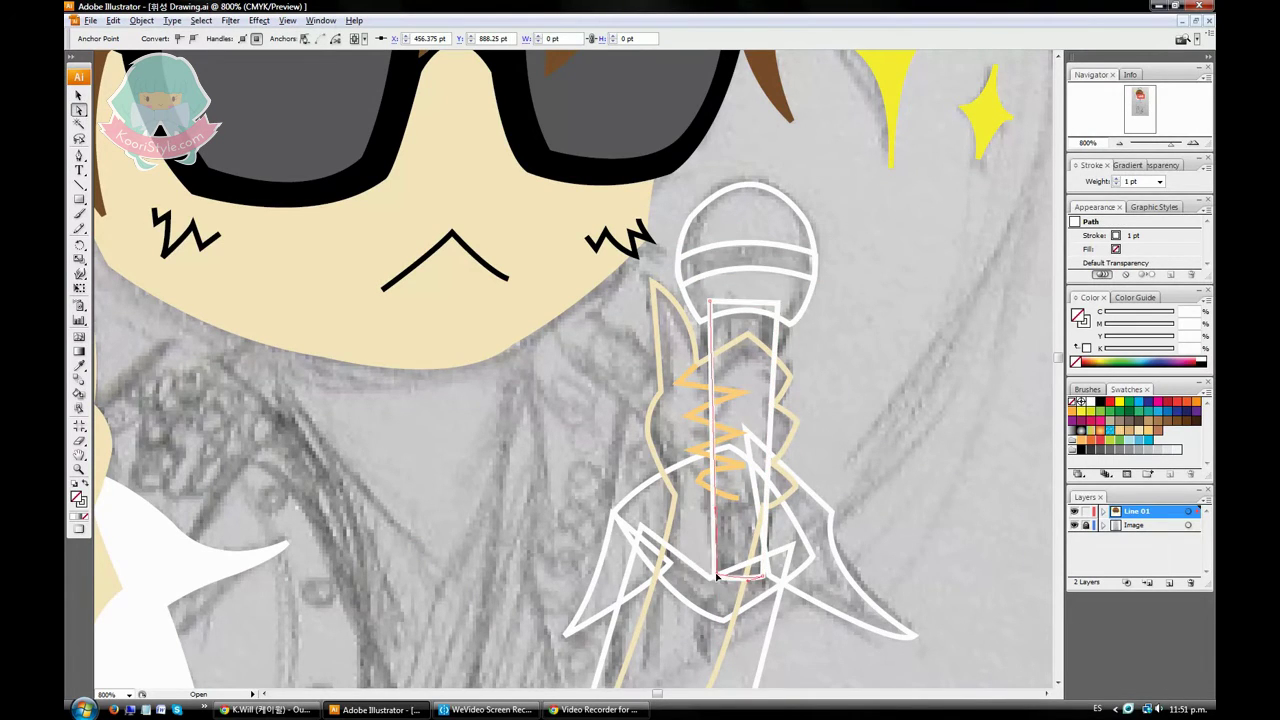
pyautogui.press('v')
pyautogui.click(782, 473)
pyautogui.scroll(-2, 775, 272)
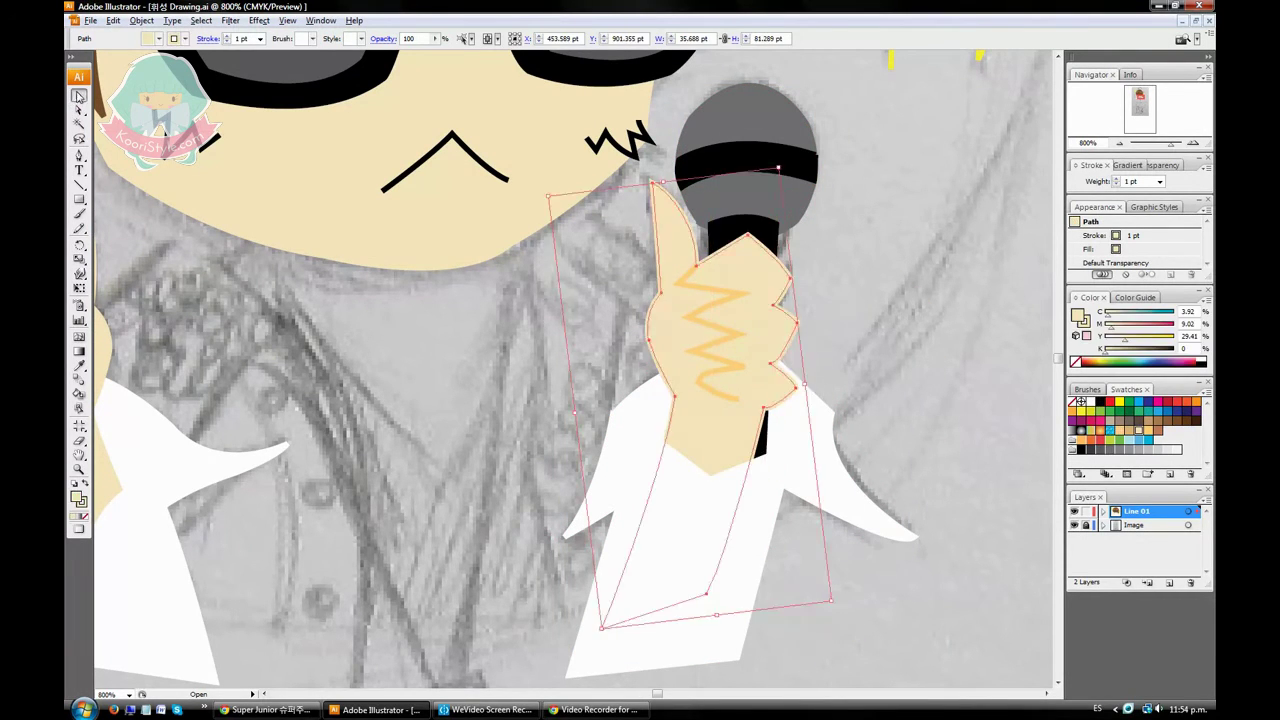
pyautogui.moveTo(740, 470); pyautogui.dragTo(740, 372)
# Duplicate the handle below the gripping fist, shorten it and nudge its top-right corner
pyautogui.hotkey('ctrl', 'c')
pyautogui.hotkey('ctrl', 'v')
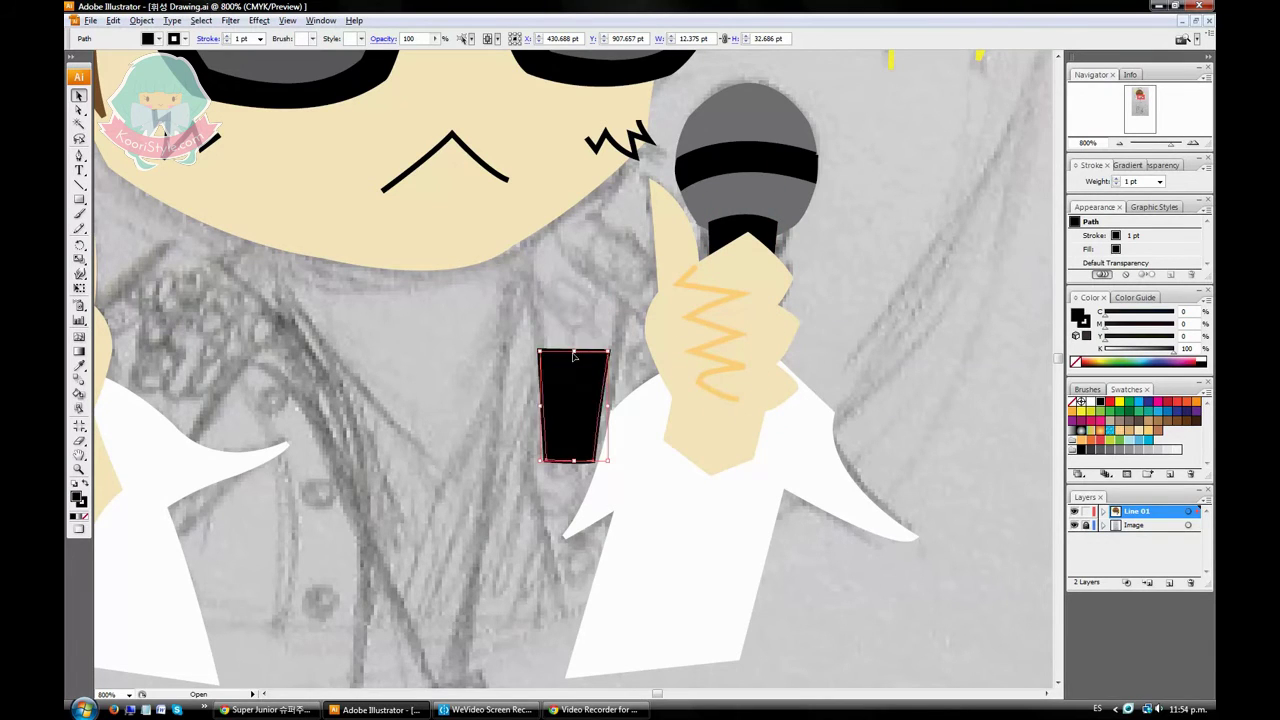
pyautogui.moveTo(574, 370); pyautogui.dragTo(729, 399)
pyautogui.moveTo(731, 511); pyautogui.dragTo(731, 484)
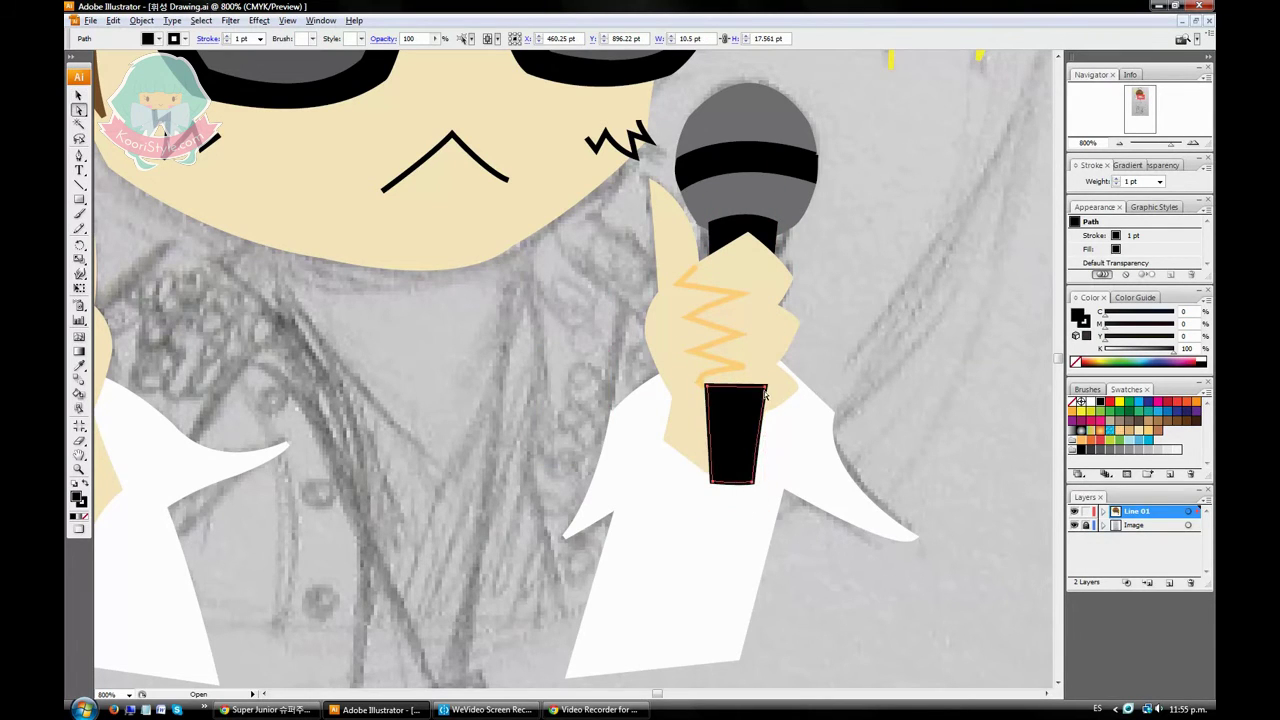
pyautogui.moveTo(765, 390); pyautogui.dragTo(761, 390)
pyautogui.click(987, 471)
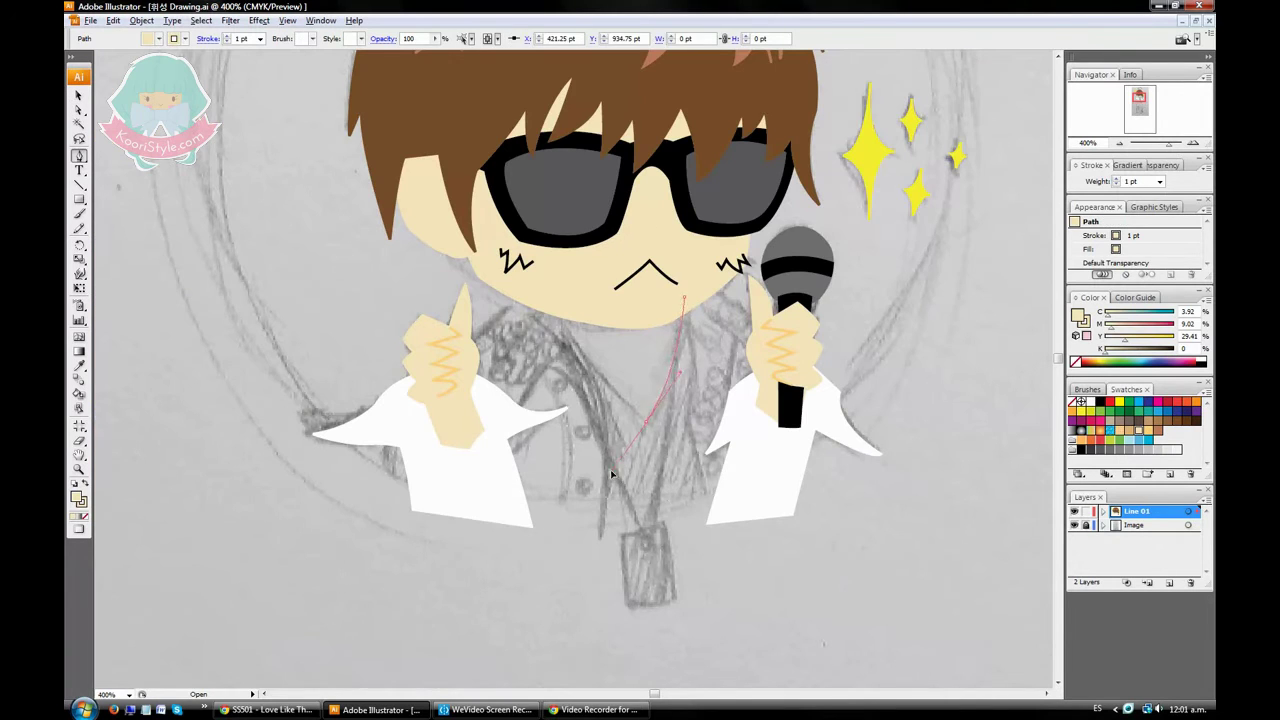
# Close the chin outline into a filled skin-toned shape
pyautogui.click(557, 311)
pyautogui.press('v')
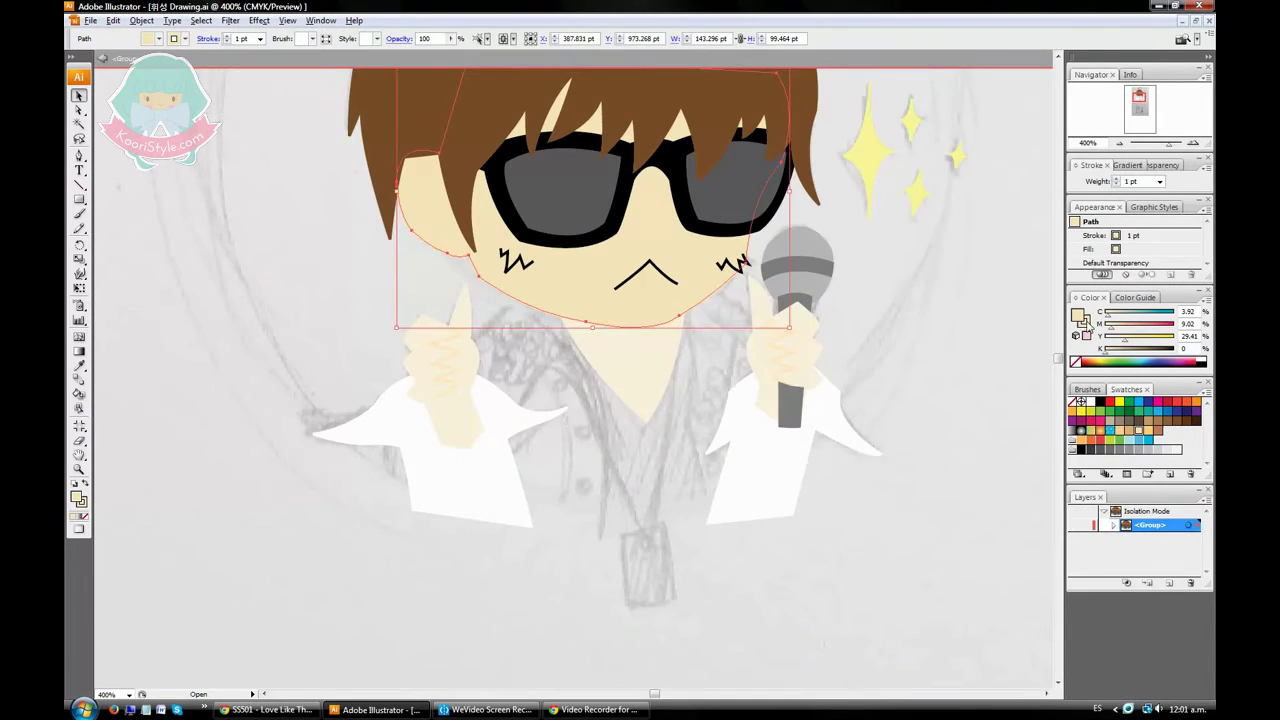
pyautogui.click(604, 357)
pyautogui.click(739, 600)
# Outline the neck and a long scarf shape running down past the chest
pyautogui.click(688, 293)
pyautogui.click(647, 420)
pyautogui.click(559, 302)
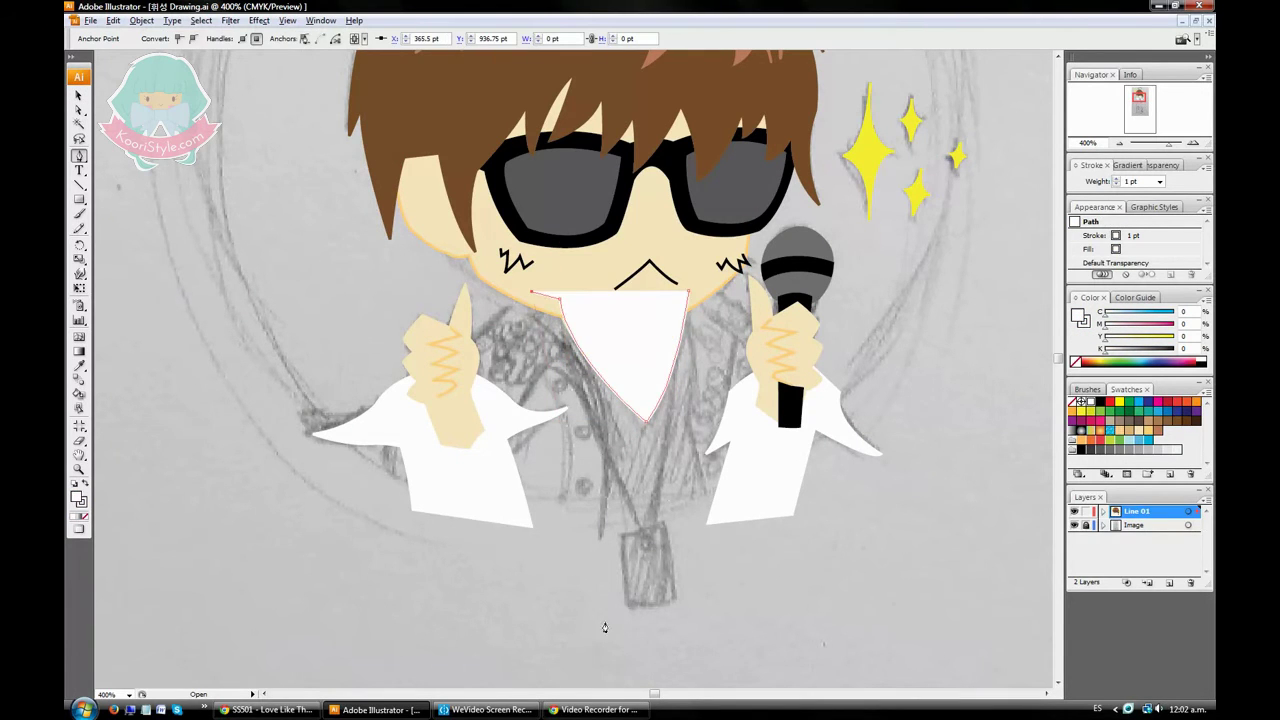
pyautogui.scroll(-5, 604, 627)
pyautogui.click(604, 387)
pyautogui.click(748, 349)
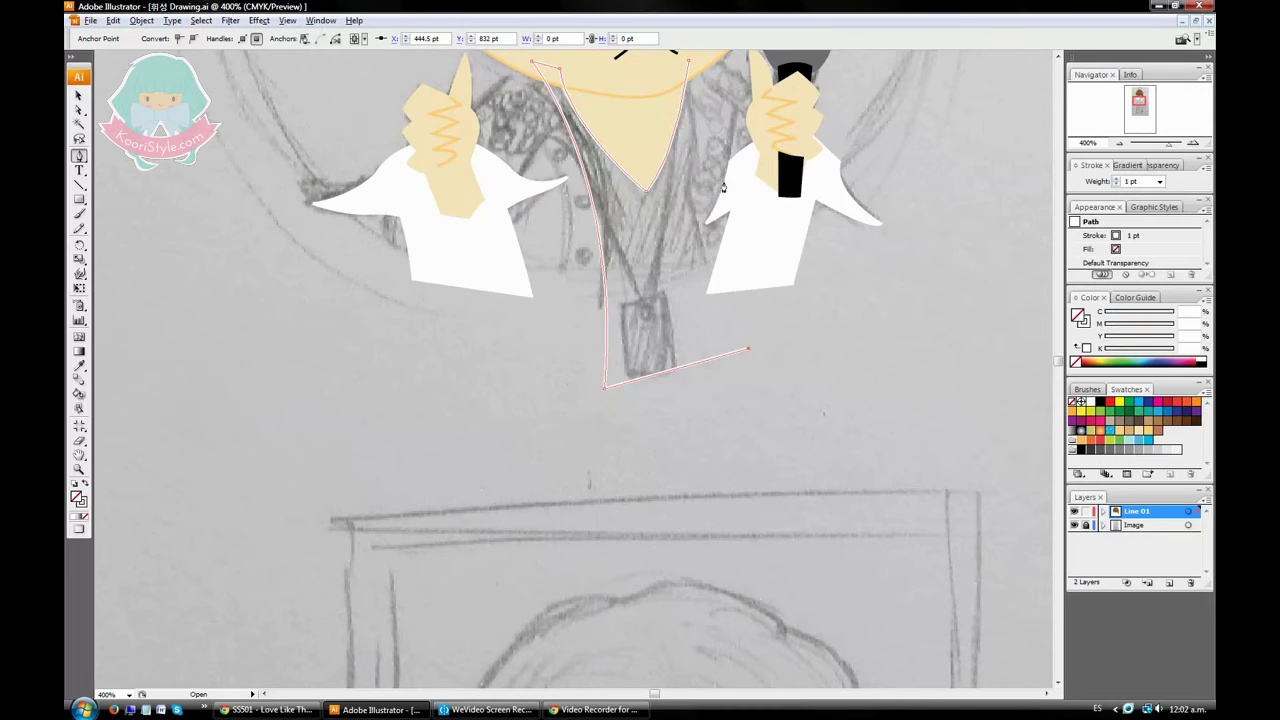
pyautogui.click(688, 58)
pyautogui.scroll(4, 984, 515)
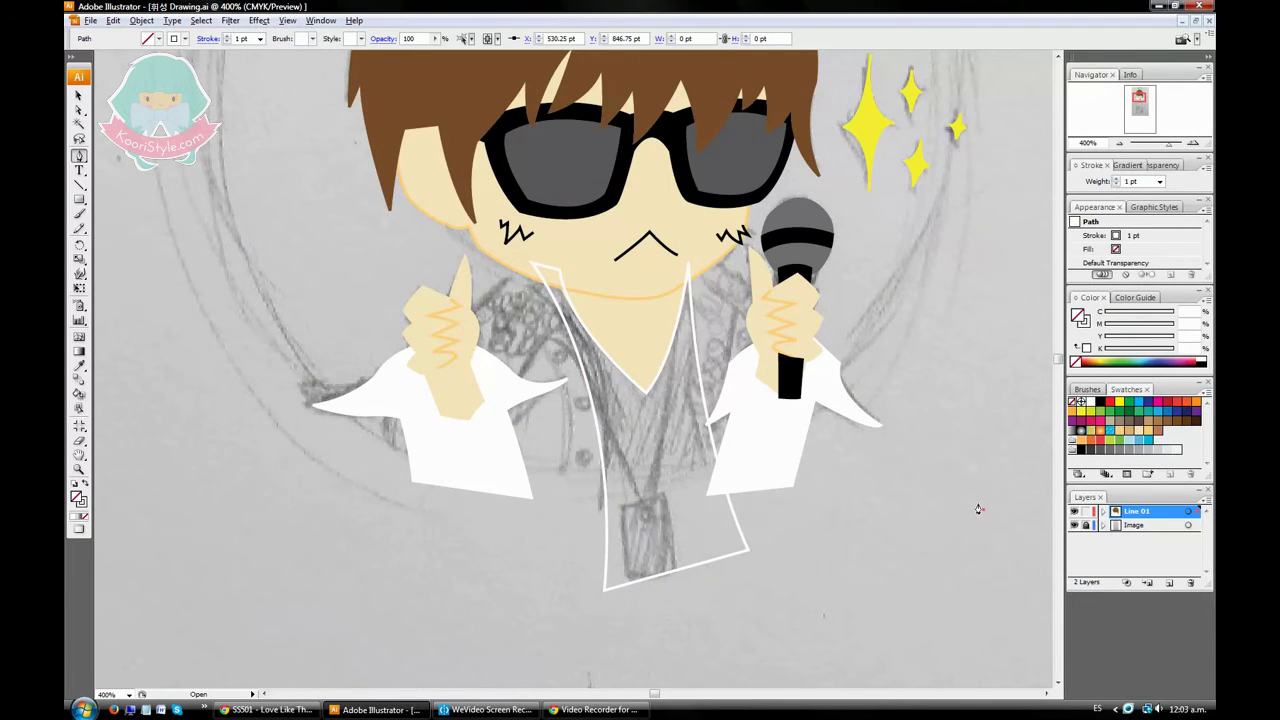
# Colour the scarf outline grey
pyautogui.click(1155, 450)
pyautogui.hscroll(2, 886, 529)
pyautogui.keyDown('ctrl'); pyautogui.click(886, 529); pyautogui.keyUp('ctrl')
pyautogui.scroll(4, 652, 697)
pyautogui.scroll(-4, 346, 194)
pyautogui.hscroll(2, 346, 194)
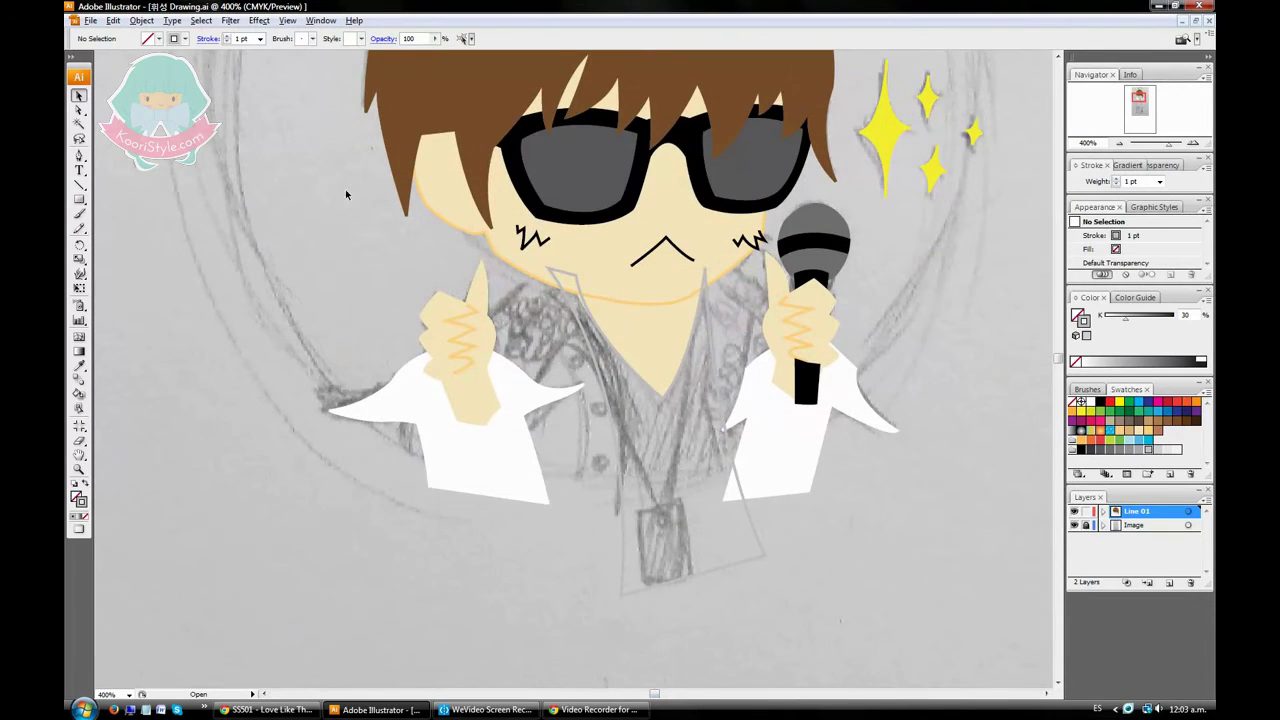
# Draw the shirt outline, fill it pink, and send it behind the body
pyautogui.click(79, 160)
pyautogui.click(645, 228)
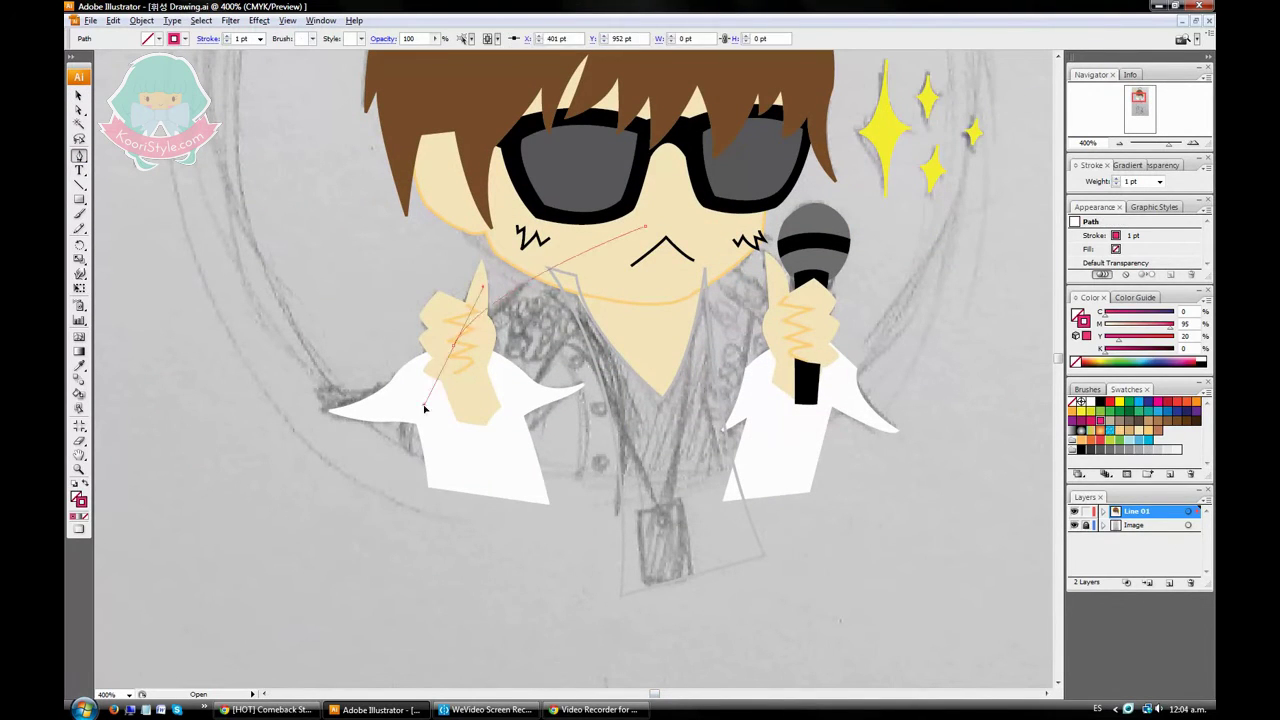
pyautogui.click(453, 345)
pyautogui.click(488, 500)
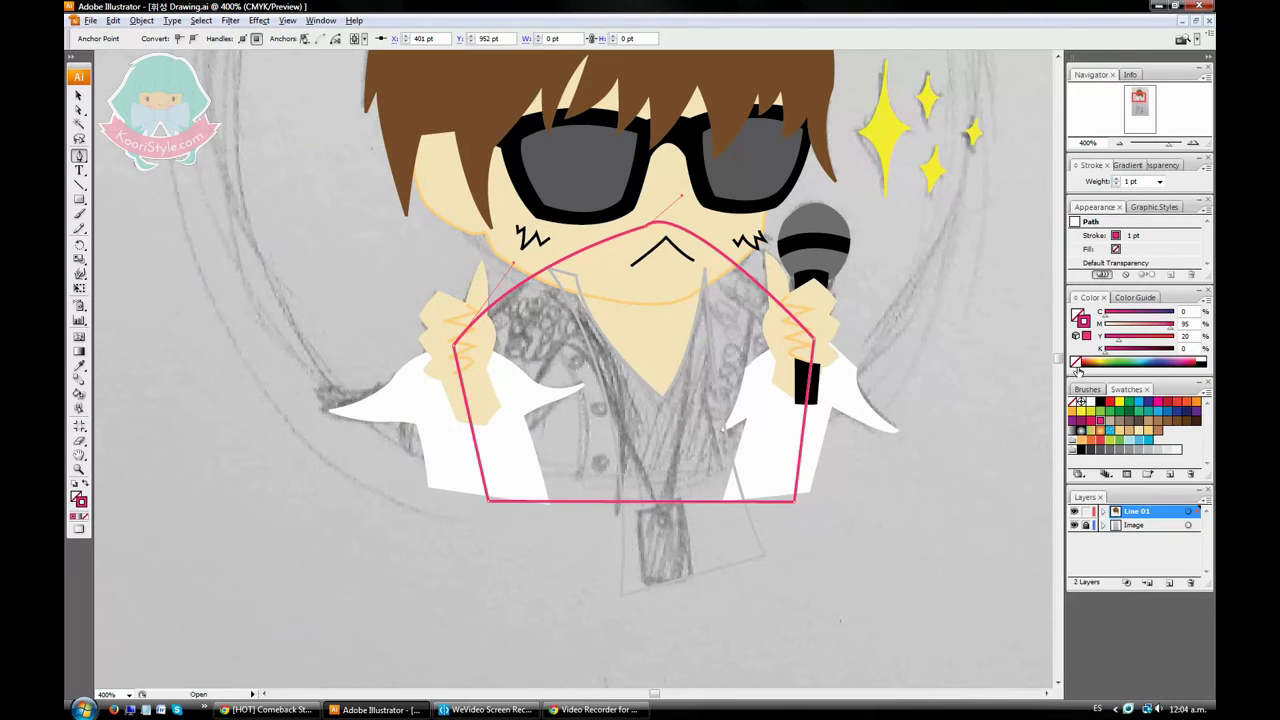
pyautogui.hotkey('shift', 'x')
pyautogui.hotkey('ctrl', 'shift', '[')
# Send the grey scarf behind the shirt and remove the shirt's pink fill
pyautogui.hotkey('ctrl', 'f')
pyautogui.press('v')
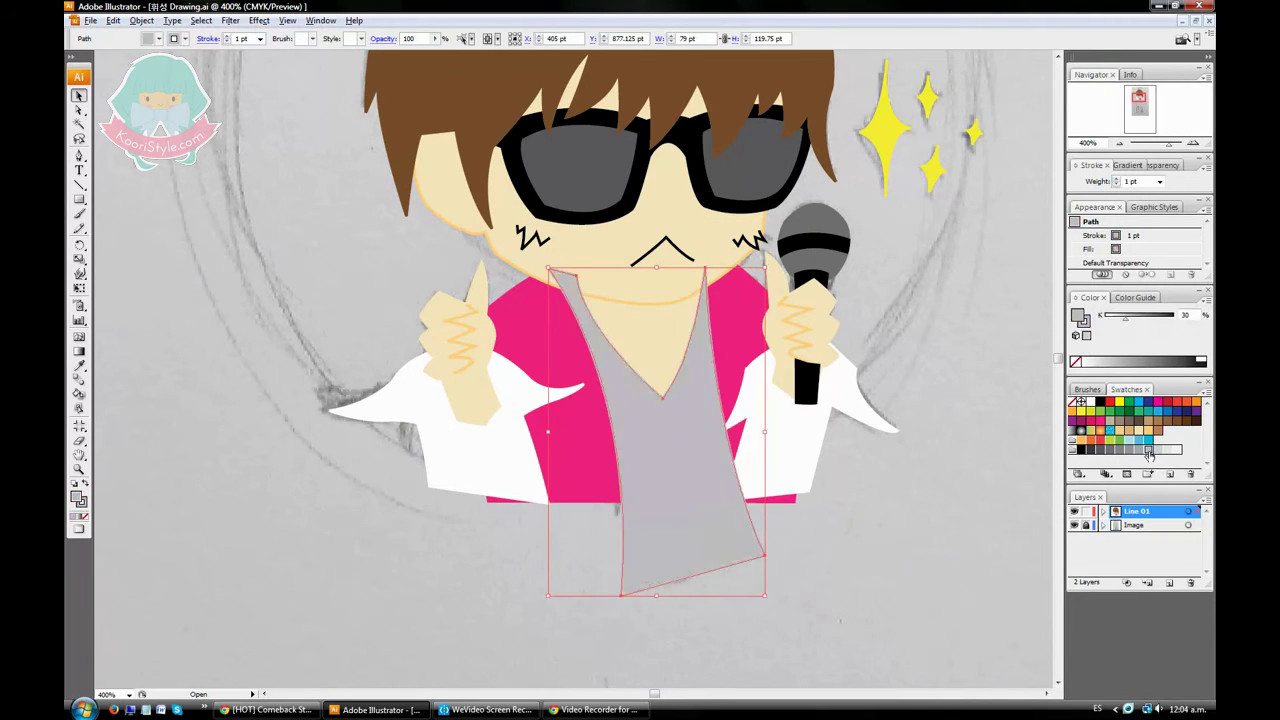
pyautogui.rightClick(705, 377)
pyautogui.click(843, 546)
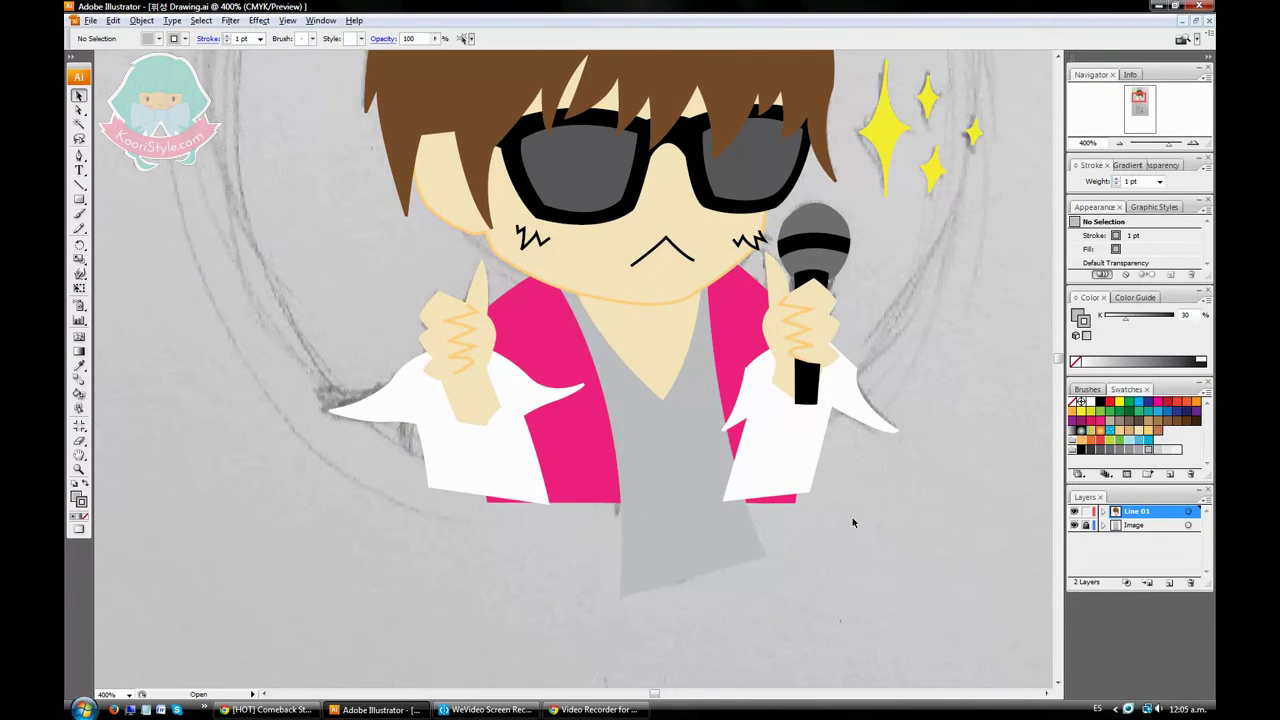
pyautogui.hotkey('ctrl', 'z')
pyautogui.hotkey('ctrl', 'z')
pyautogui.click(1075, 362)
pyautogui.press('p')
pyautogui.click(500, 425)
# Draw two curved lapel lines down the left chest
pyautogui.click(562, 345)
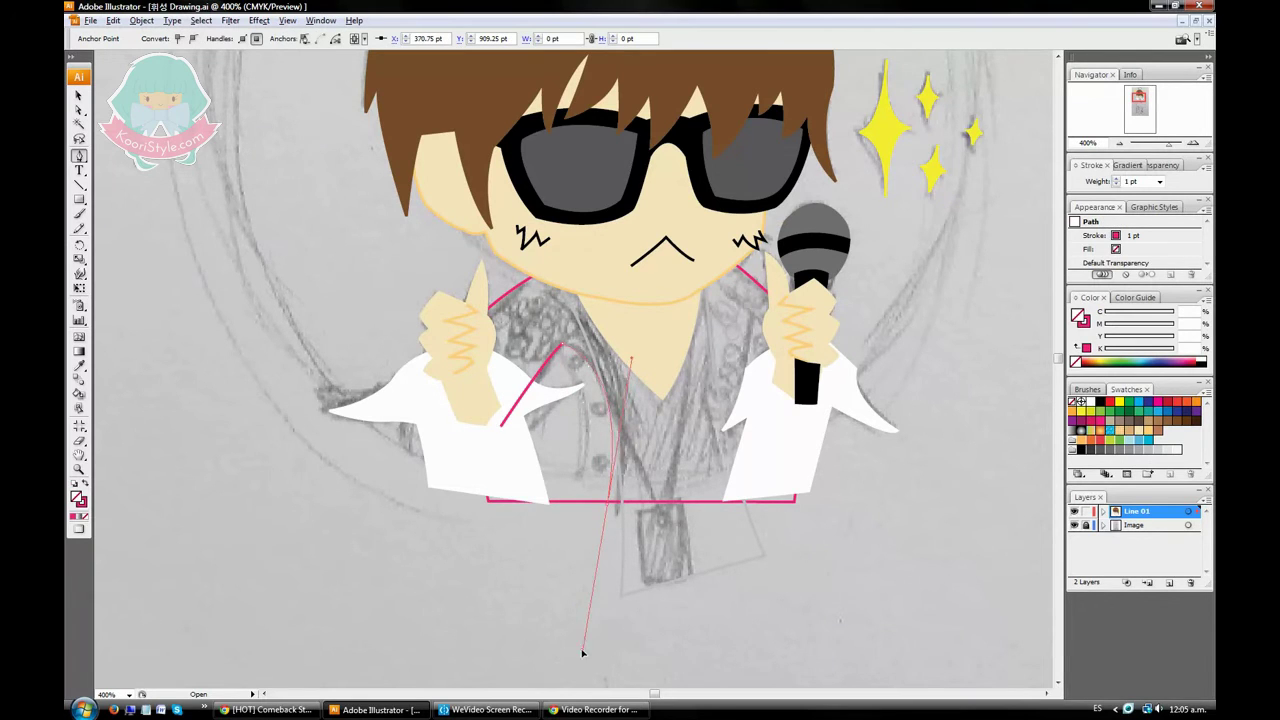
pyautogui.moveTo(608, 500)
pyautogui.mouseDown()
pyautogui.moveTo(580, 496)
pyautogui.moveTo(596, 668)
pyautogui.mouseUp()
pyautogui.keyDown('ctrl'); pyautogui.click(600, 362); pyautogui.keyUp('ctrl')
pyautogui.click(539, 291)
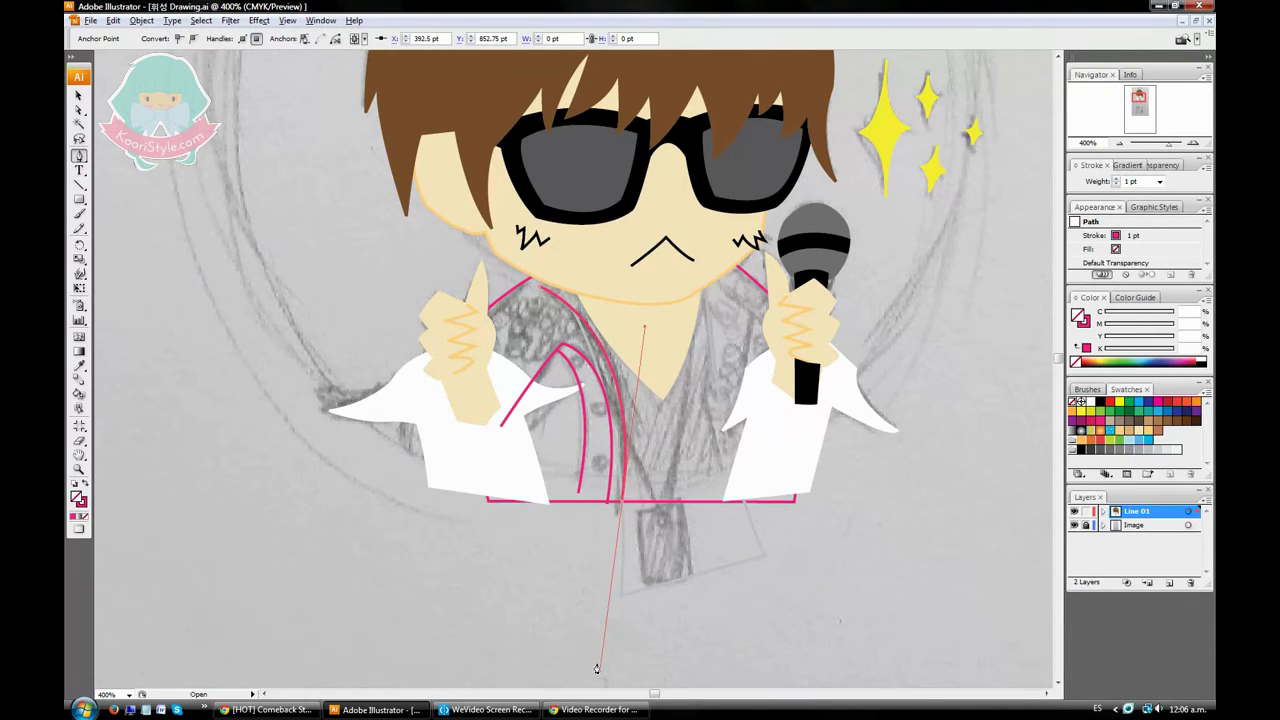
pyautogui.keyDown('ctrl'); pyautogui.click(596, 668); pyautogui.keyUp('ctrl')
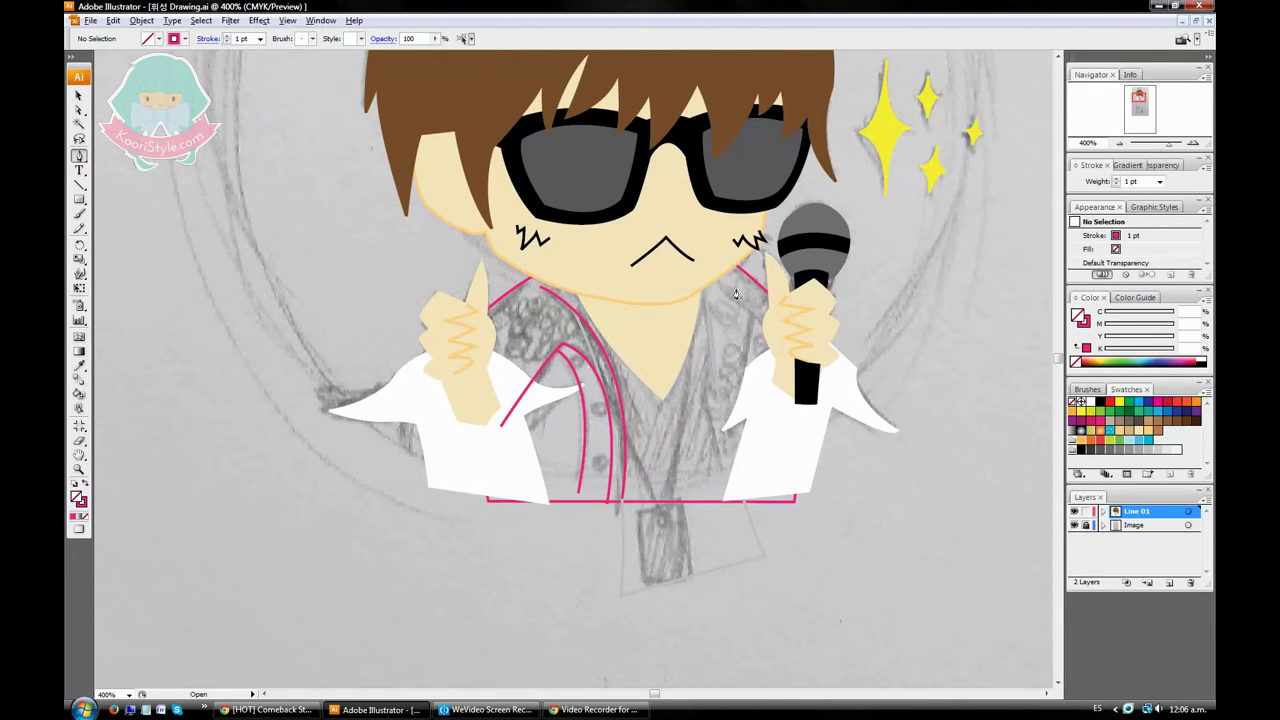
# Add a curved right lapel line and a small round button
pyautogui.click(705, 297)
pyautogui.moveTo(708, 383); pyautogui.dragTo(720, 445)
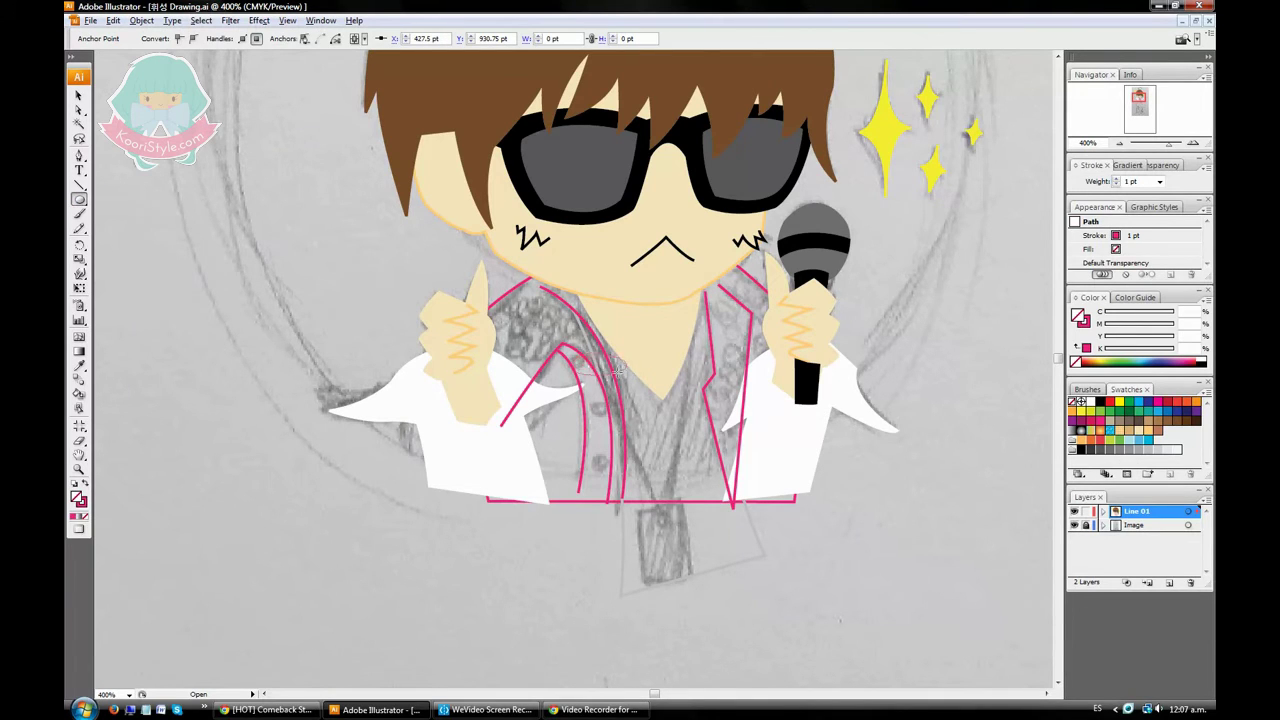
pyautogui.moveTo(575, 358); pyautogui.dragTo(588, 371)
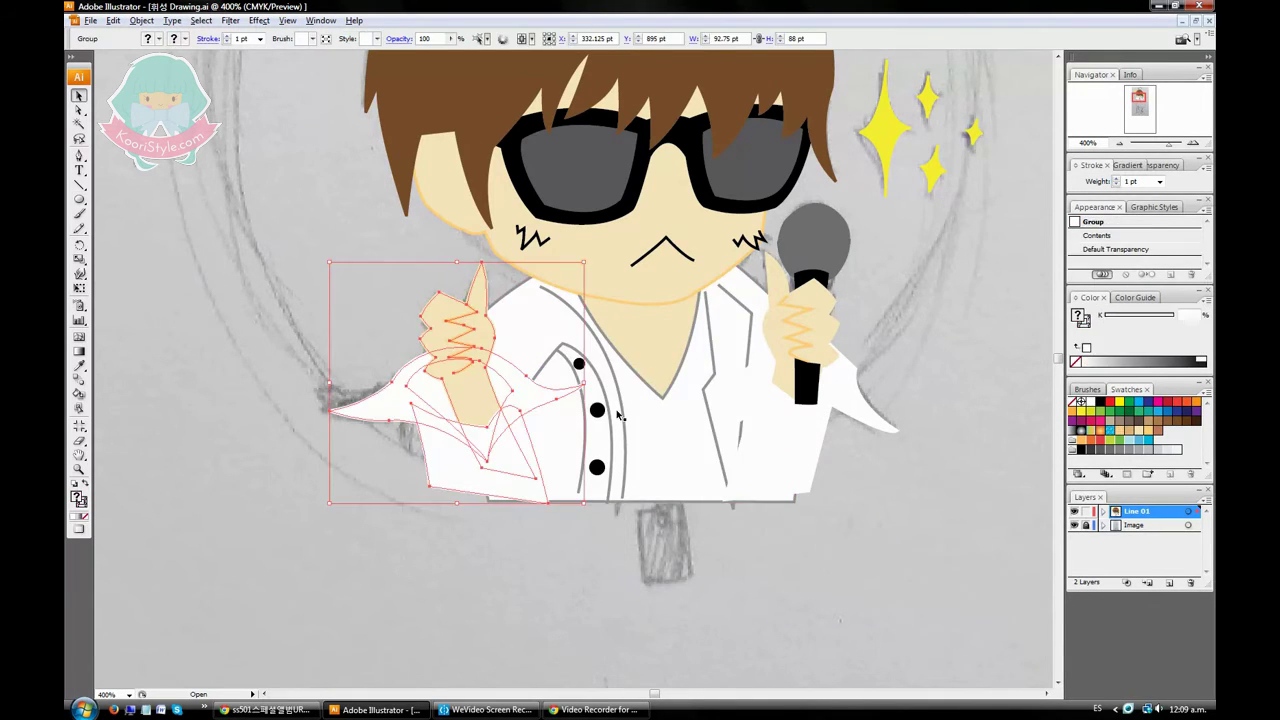
# Zoom in and outline the left sleeve cuff as a closed shape
pyautogui.hotkey('ctrl', '=')
pyautogui.press('p')
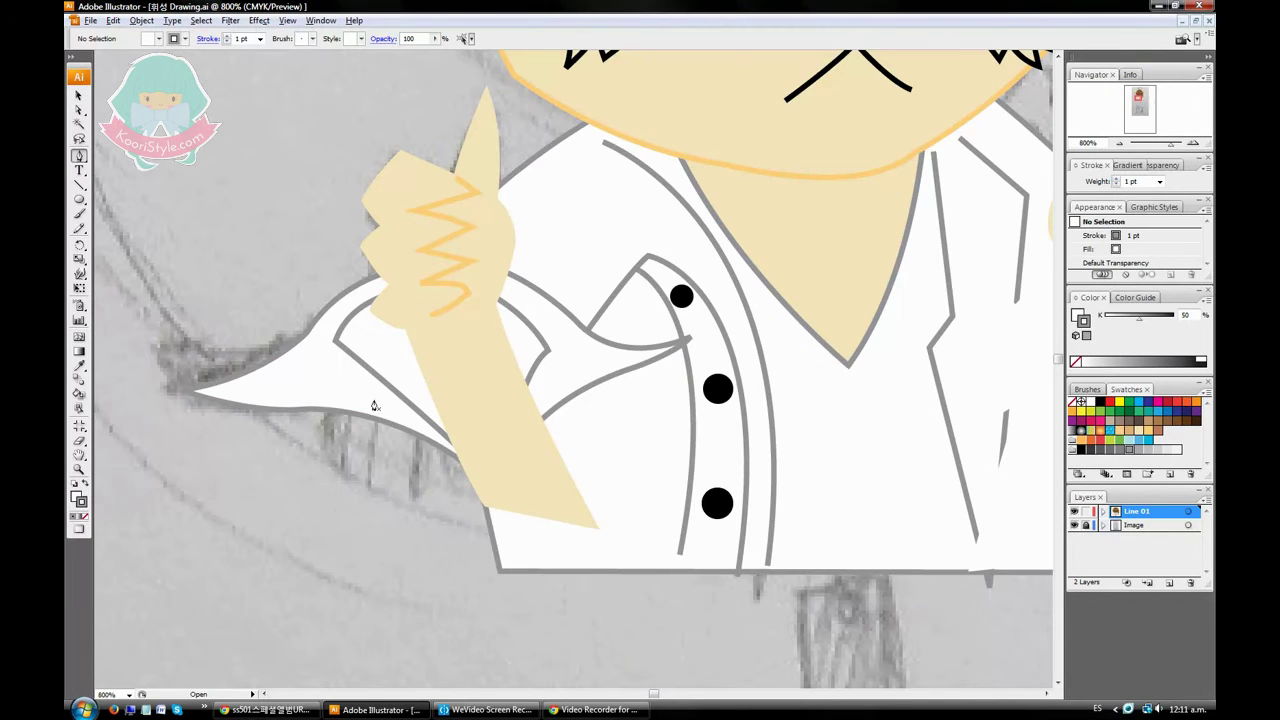
pyautogui.click(372, 405)
pyautogui.click(398, 582)
pyautogui.click(625, 582)
pyautogui.click(375, 416)
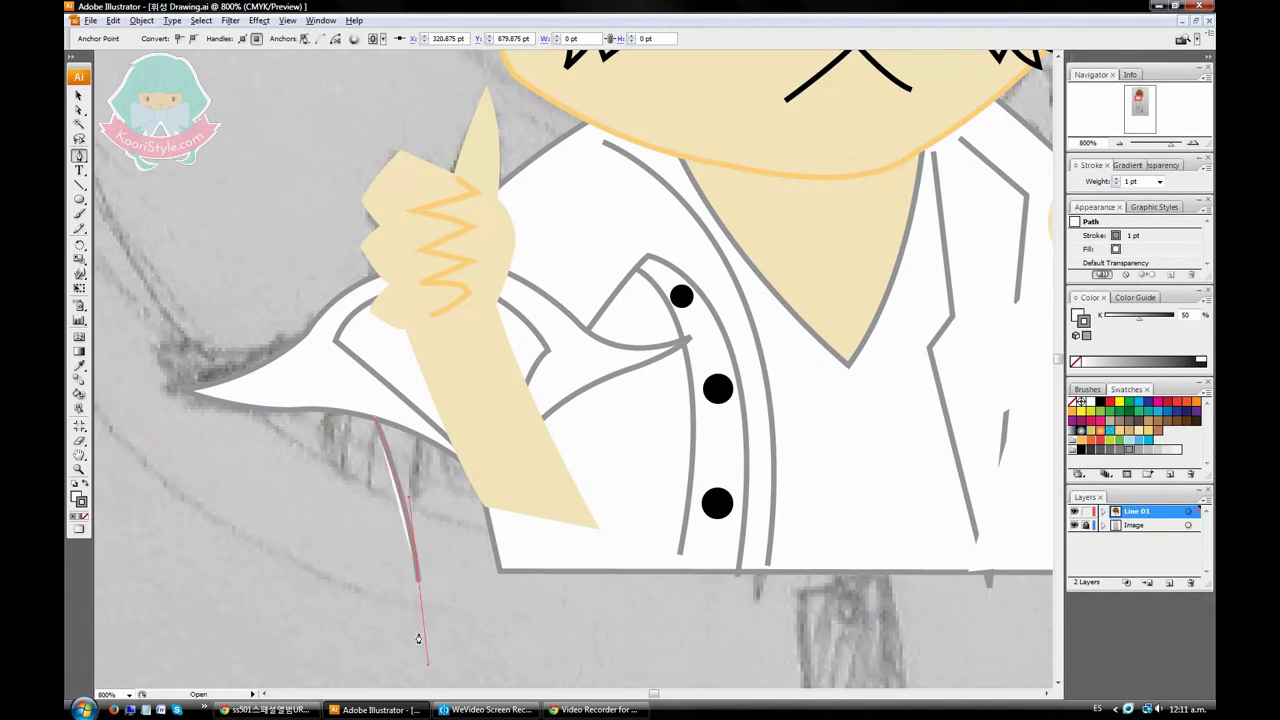
pyautogui.click(418, 580)
pyautogui.click(643, 590)
pyautogui.click(596, 382)
pyautogui.click(375, 416)
# Fill the left cuff white and pull out its curved edge anchors
pyautogui.press('/')
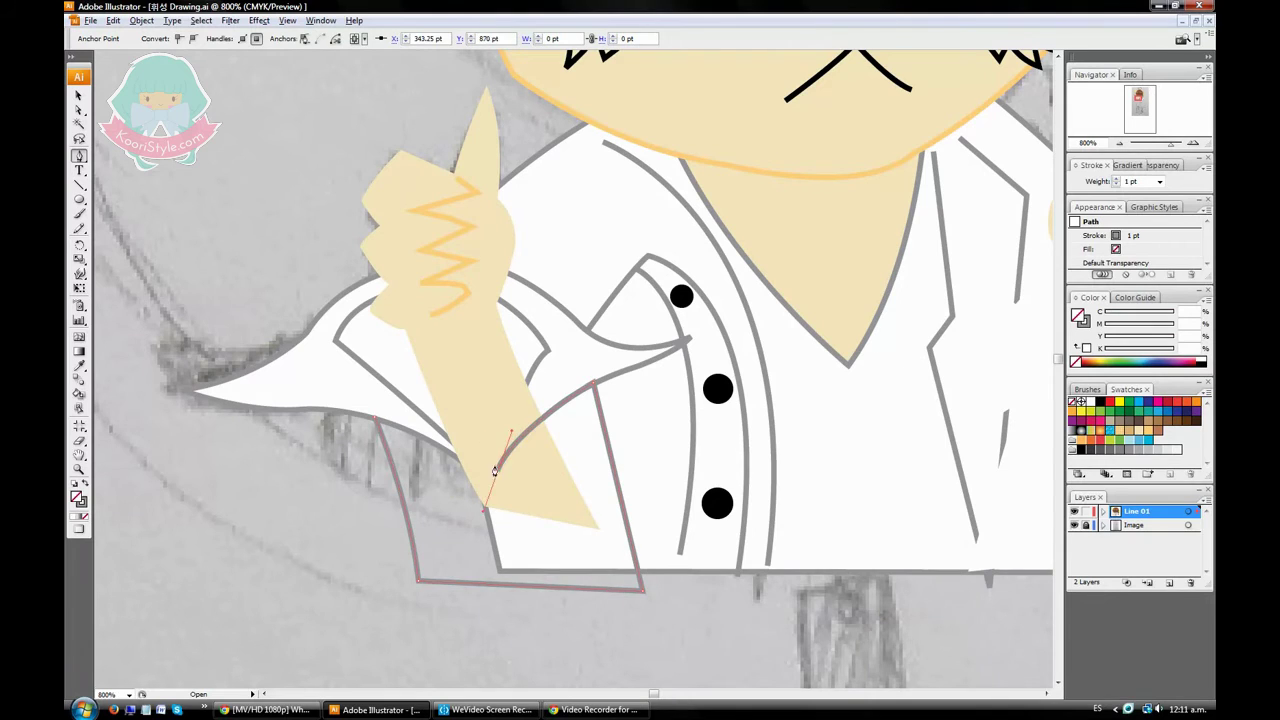
pyautogui.hotkey('ctrl', 'z')
pyautogui.press('a')
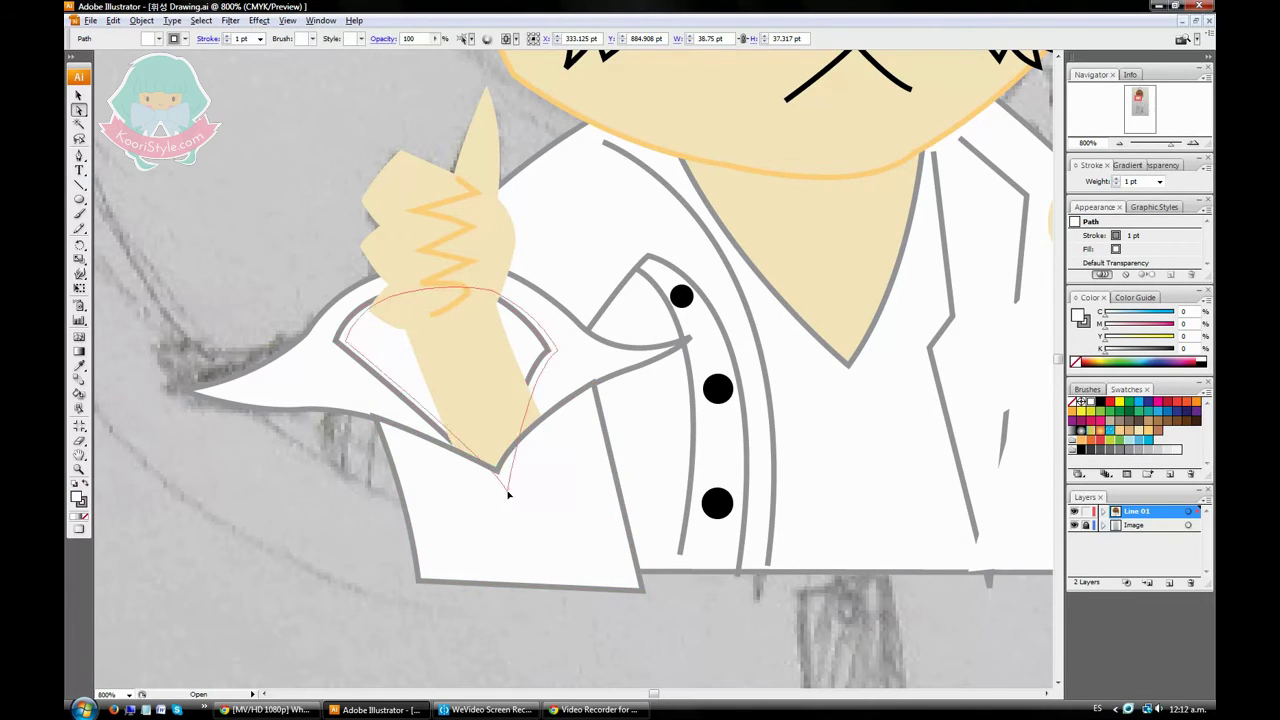
pyautogui.click(349, 345)
pyautogui.moveTo(349, 345); pyautogui.dragTo(335, 339)
pyautogui.click(564, 346)
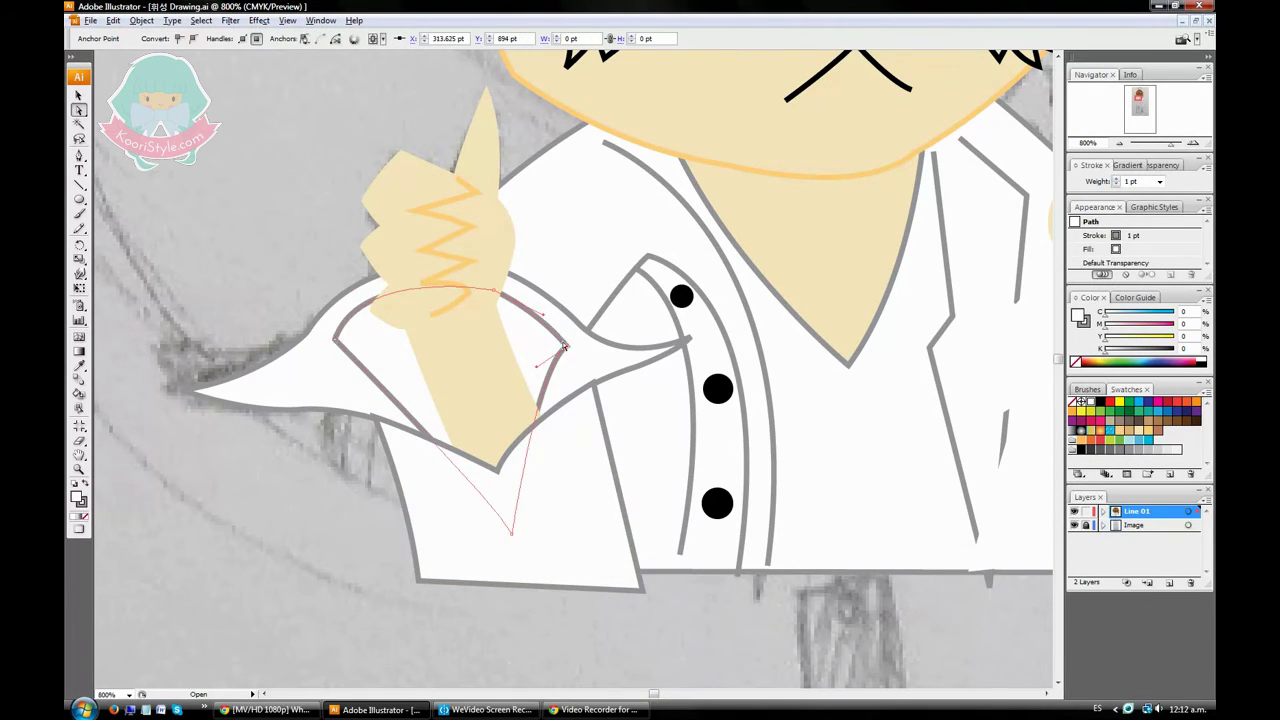
pyautogui.scroll(1, 396, 412)
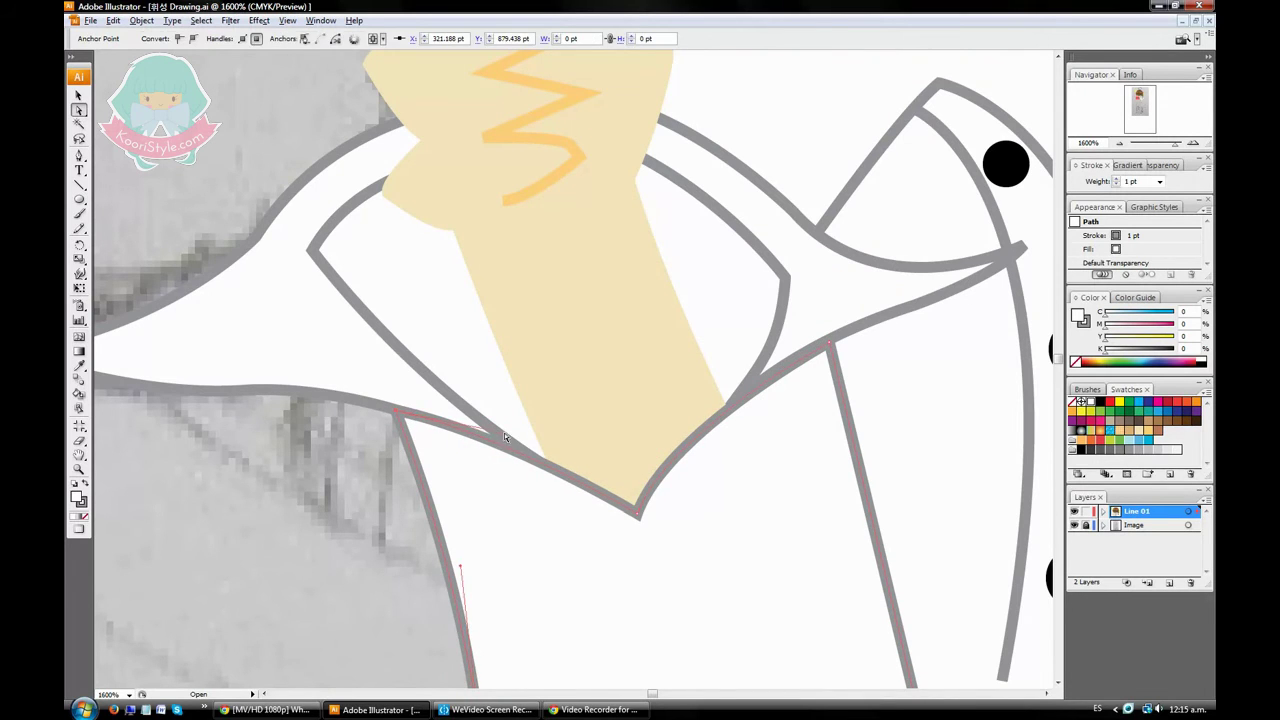
pyautogui.scroll(-3, 660, 540)
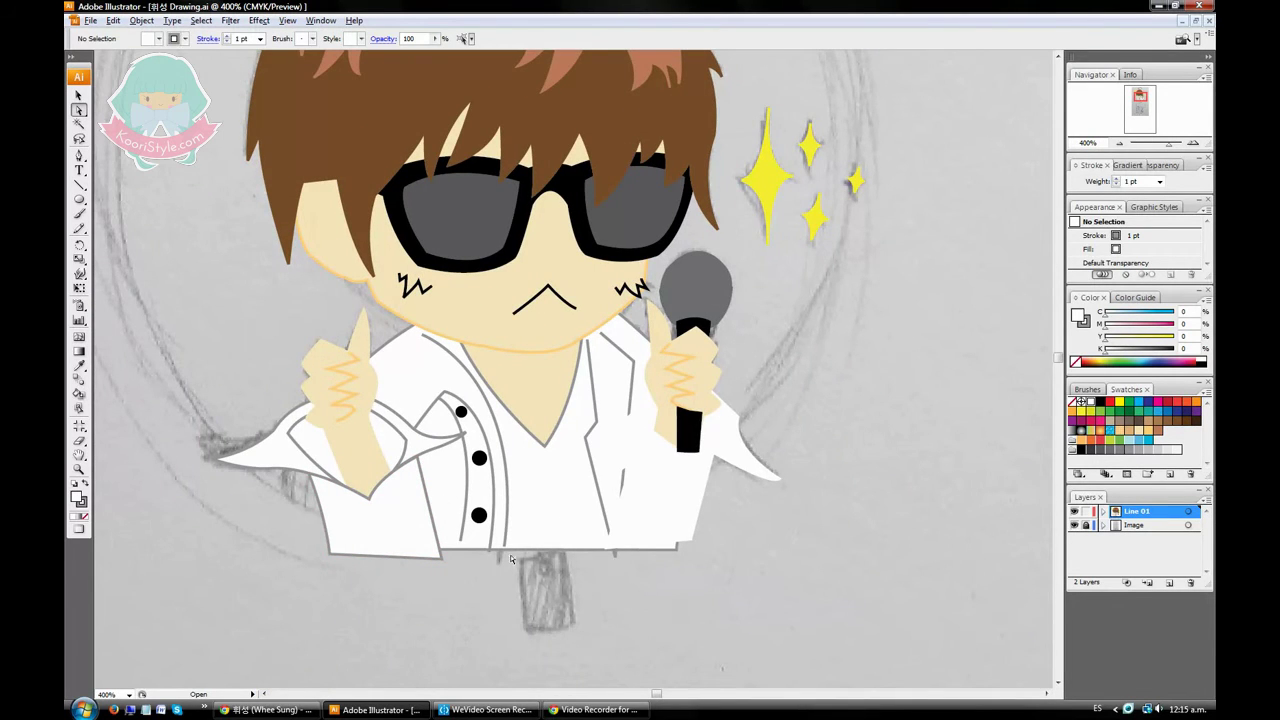
# Draw a white right cuff behind the hand and reshape its lower-left corner
pyautogui.click(660, 440)
pyautogui.scroll(1, 664, 565)
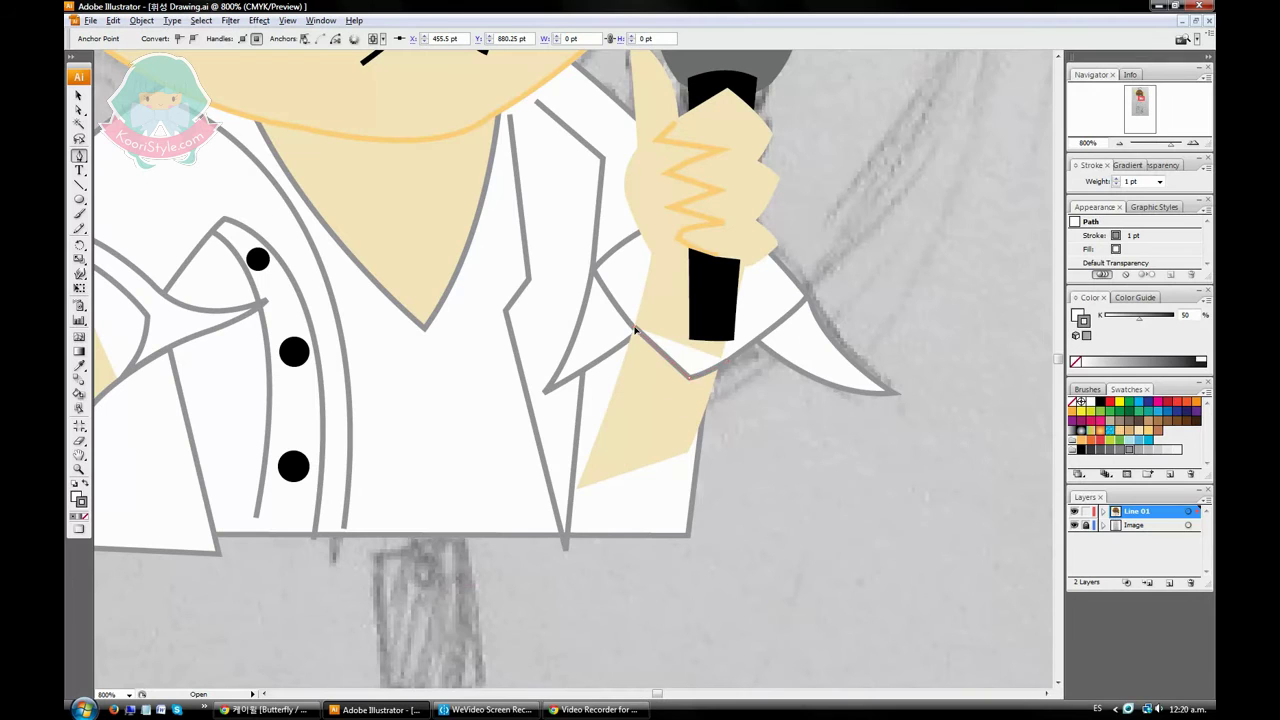
pyautogui.moveTo(634, 330); pyautogui.dragTo(668, 364)
pyautogui.hotkey('ctrl', '[')
pyautogui.press('a')
pyautogui.click(700, 378)
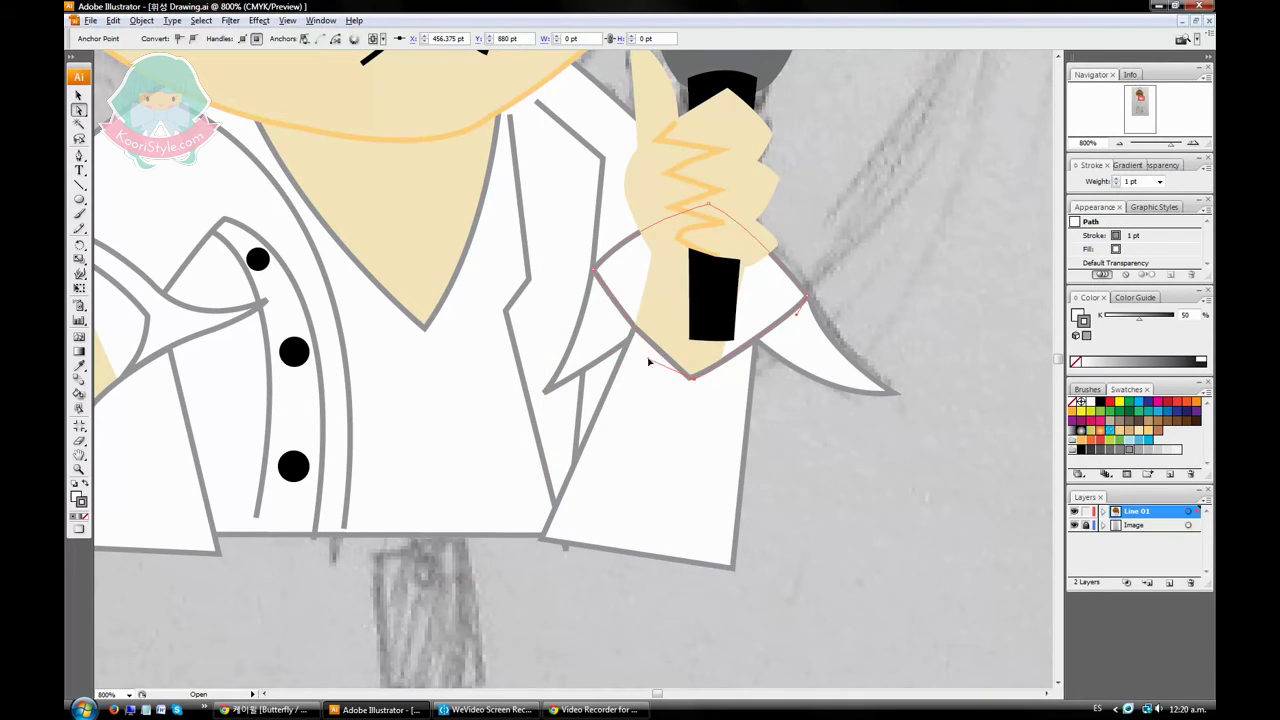
pyautogui.moveTo(545, 390); pyautogui.dragTo(533, 378)
pyautogui.click(810, 447)
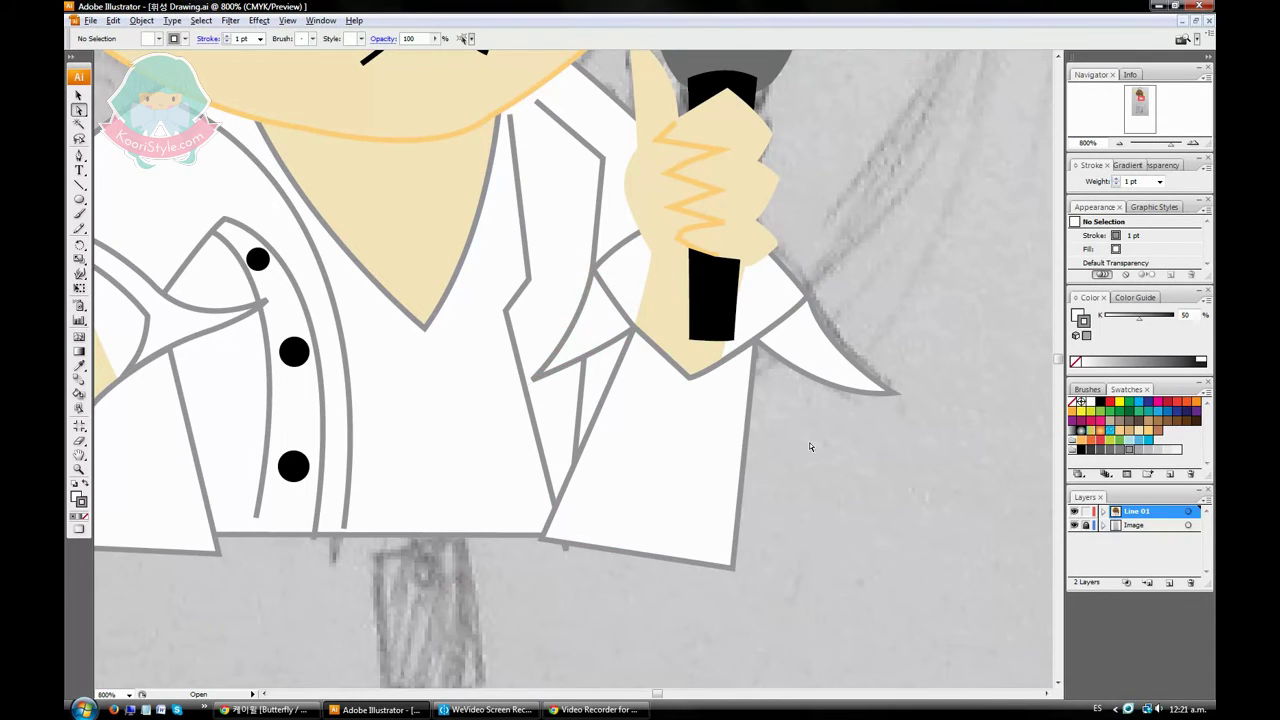
pyautogui.scroll(-2, 788, 502)
# Draw the V-shaped necklace cord down the chest
pyautogui.click(641, 451)
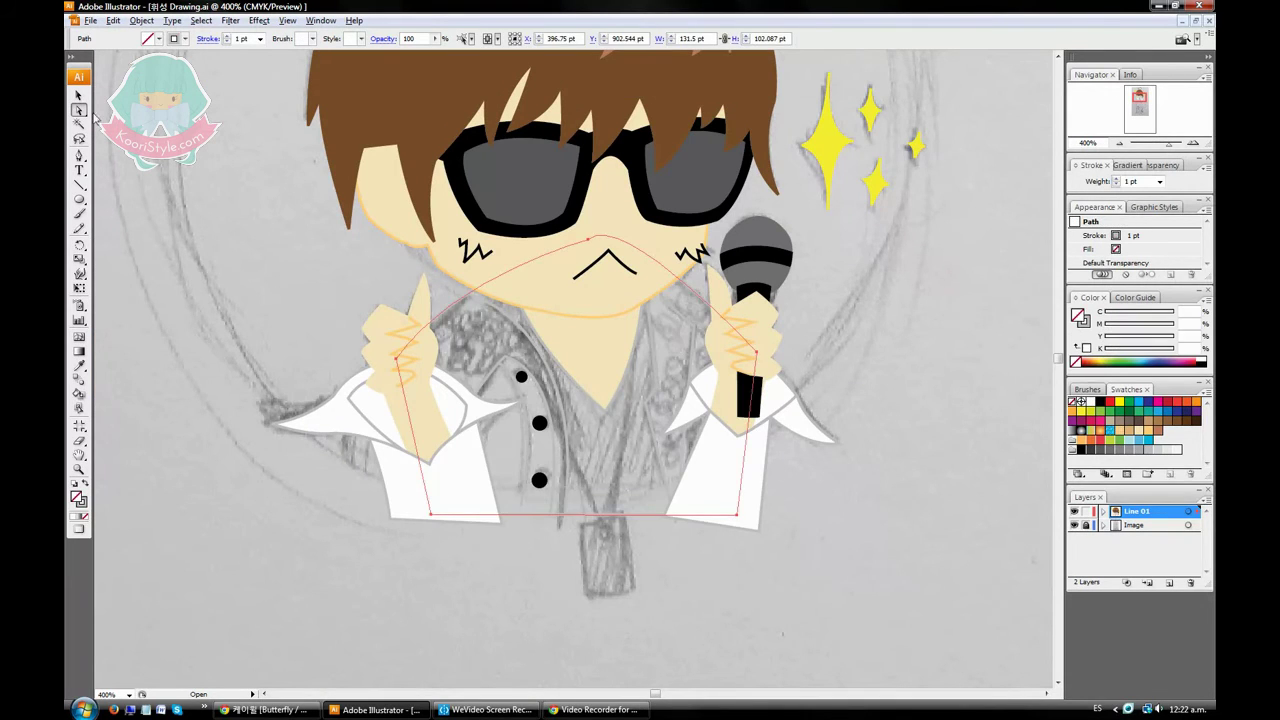
pyautogui.hotkey('ctrl', 'z')
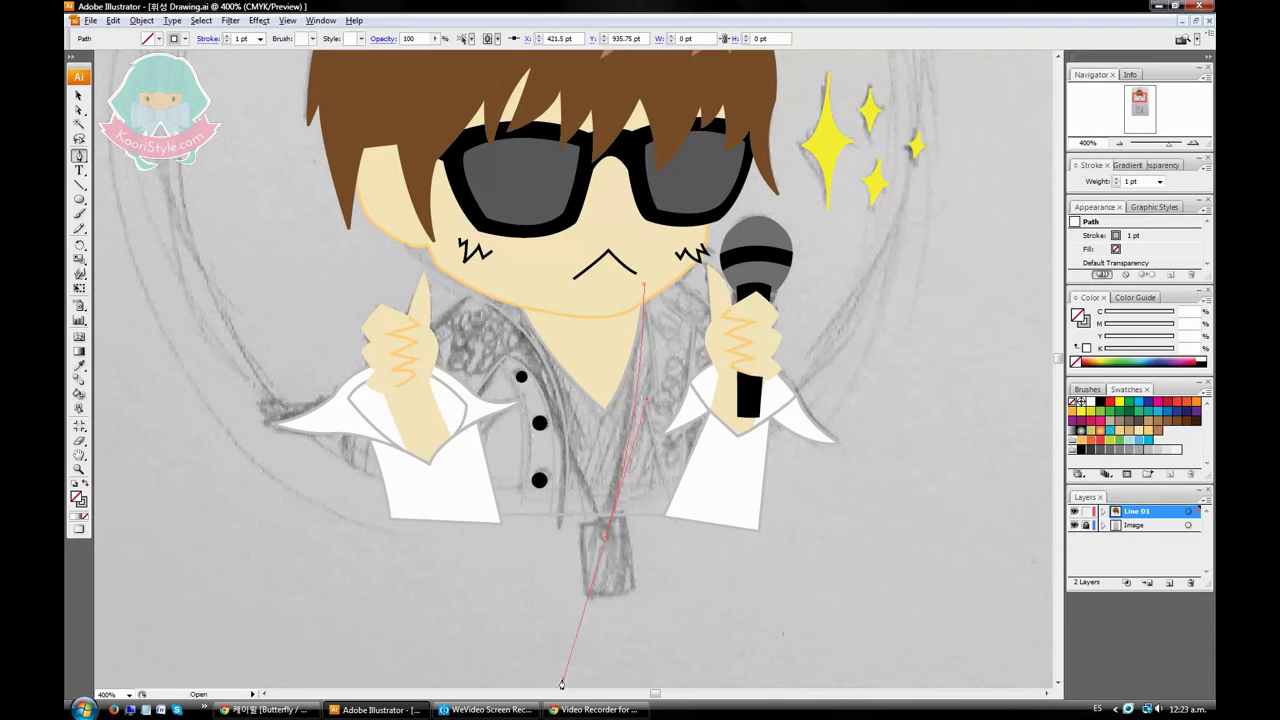
pyautogui.click(556, 419)
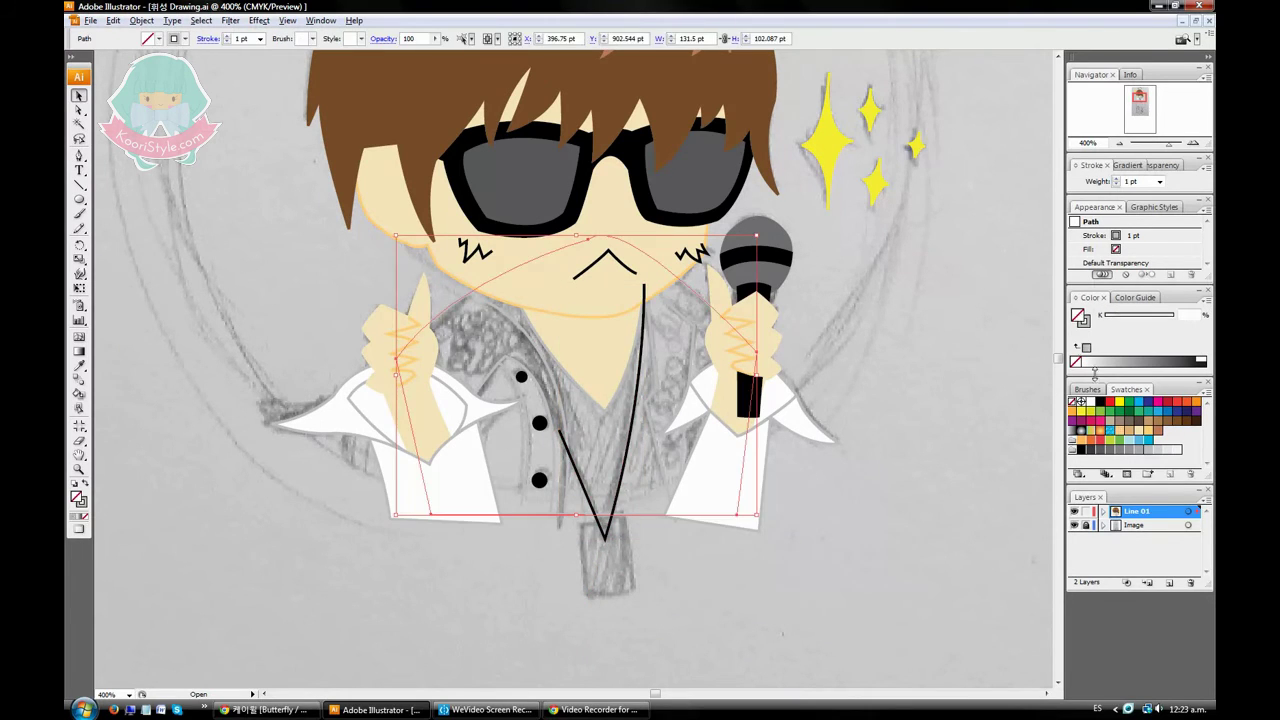
pyautogui.click(631, 612)
# Add the dog tag with a small ring hole and give it a black stroke
pyautogui.click(79, 155)
pyautogui.moveTo(603, 523); pyautogui.dragTo(625, 521)
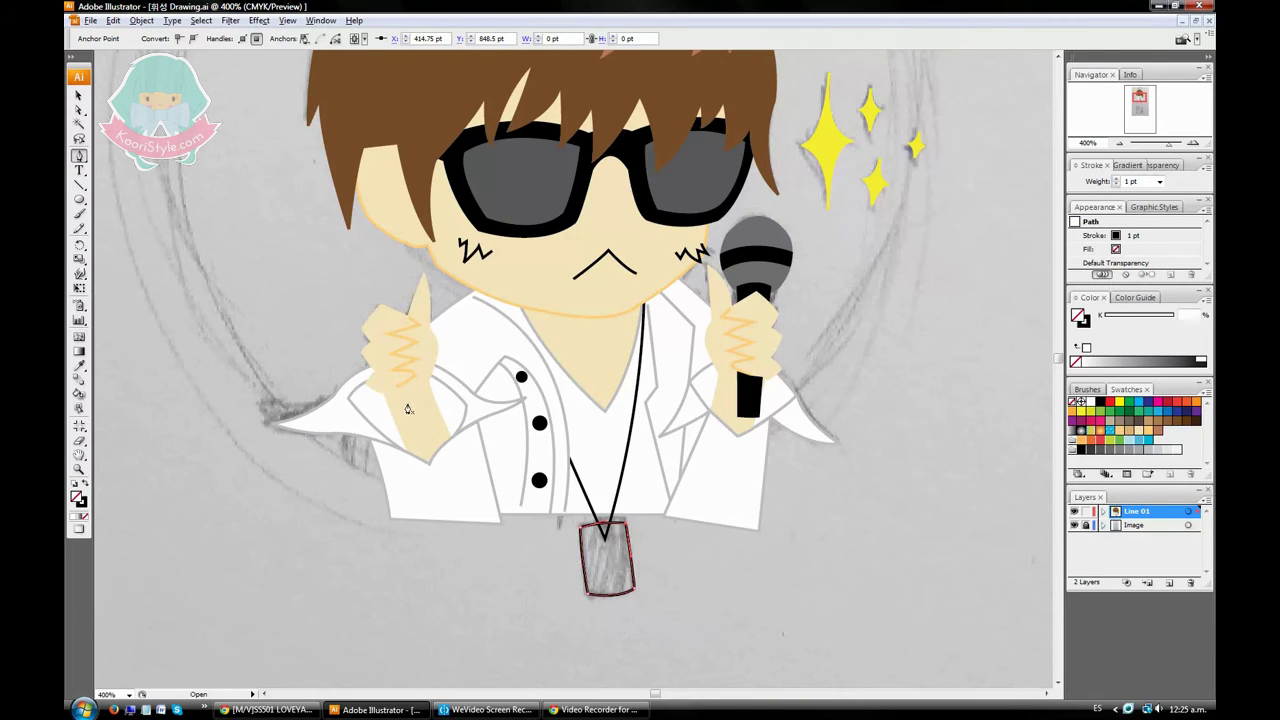
pyautogui.click(79, 199)
pyautogui.moveTo(600, 535); pyautogui.dragTo(610, 545)
pyautogui.click(1100, 402)
pyautogui.press('v')
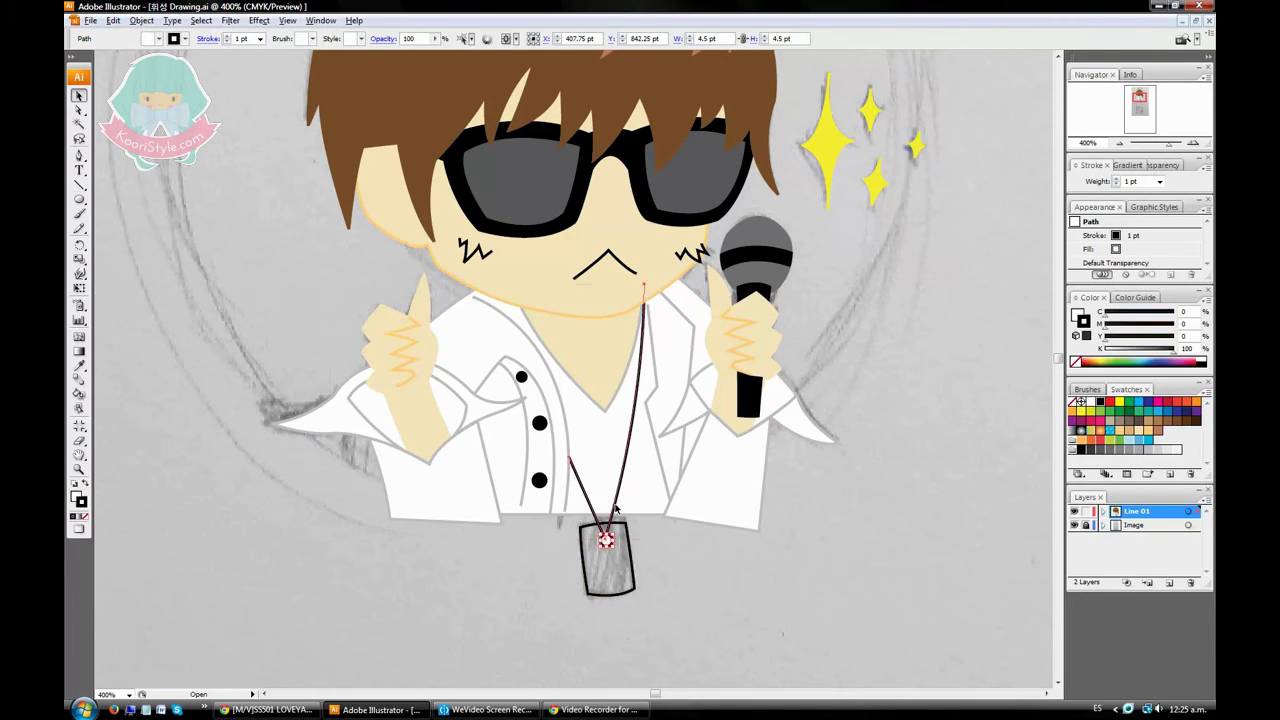
pyautogui.click(603, 530)
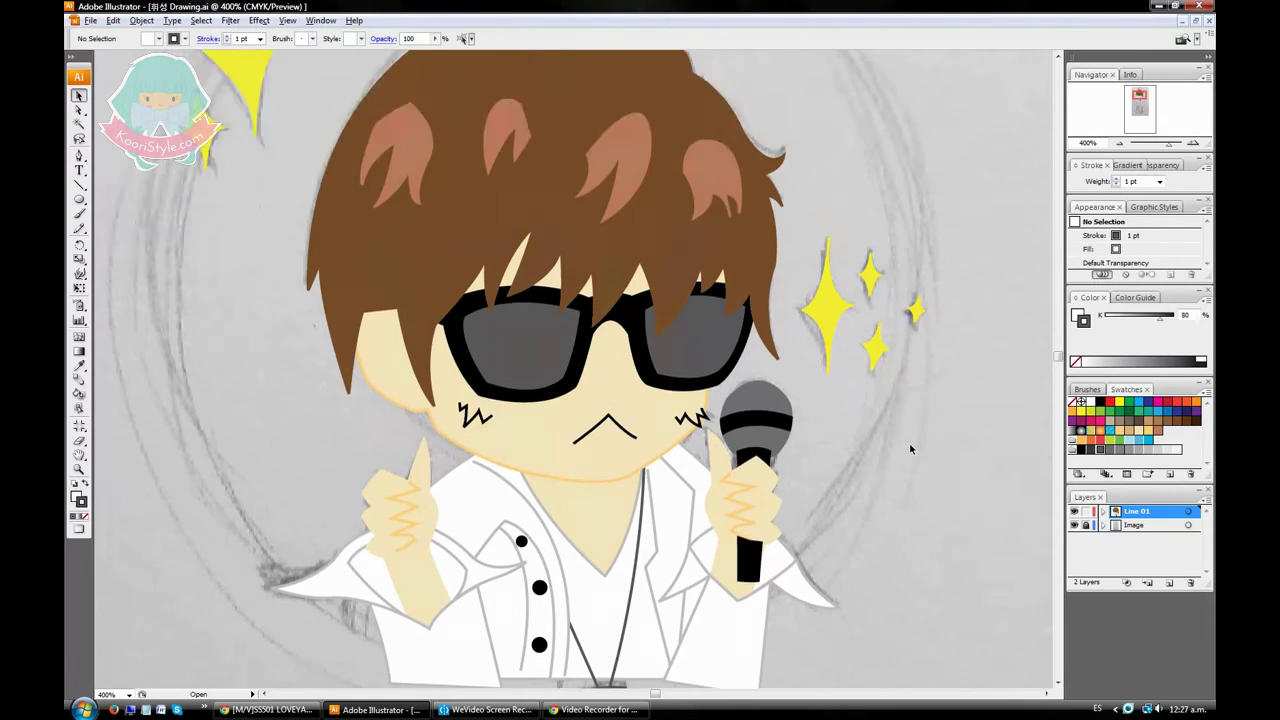
# Add white glare stripes to the black sunglasses and bring them to the front
pyautogui.click(79, 156)
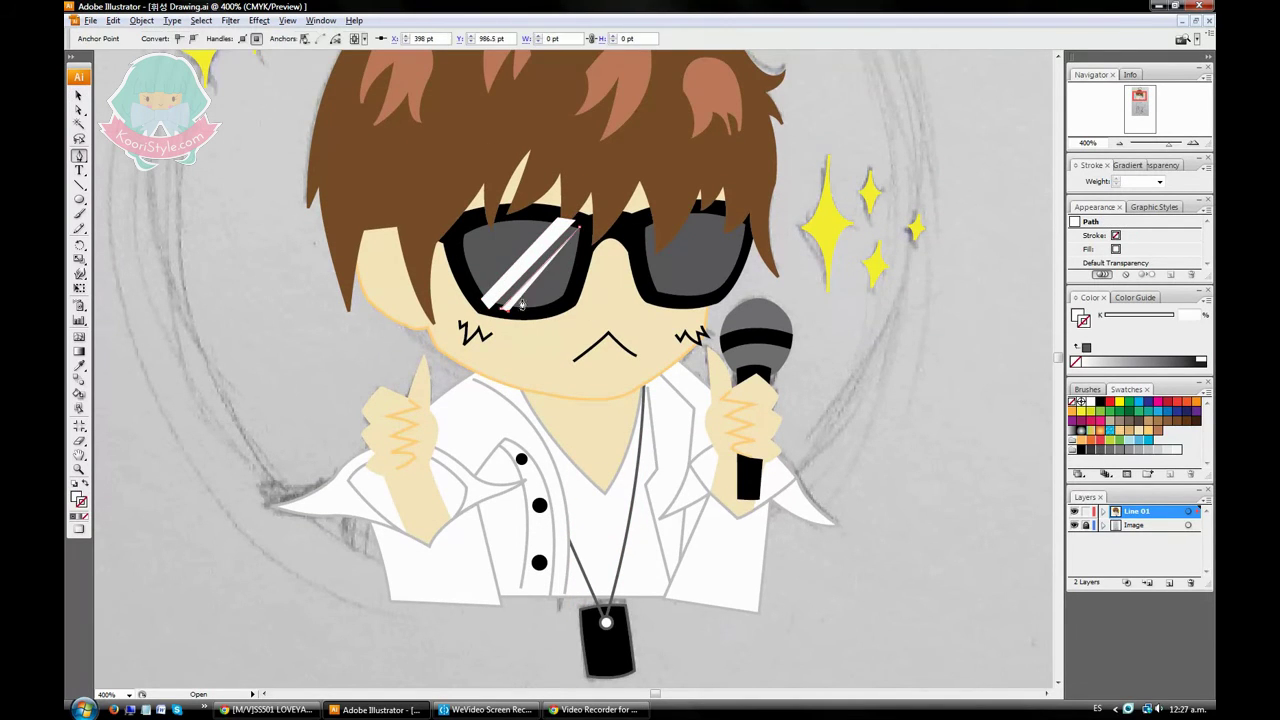
pyautogui.press('v')
pyautogui.click(688, 305)
pyautogui.rightClick(740, 258)
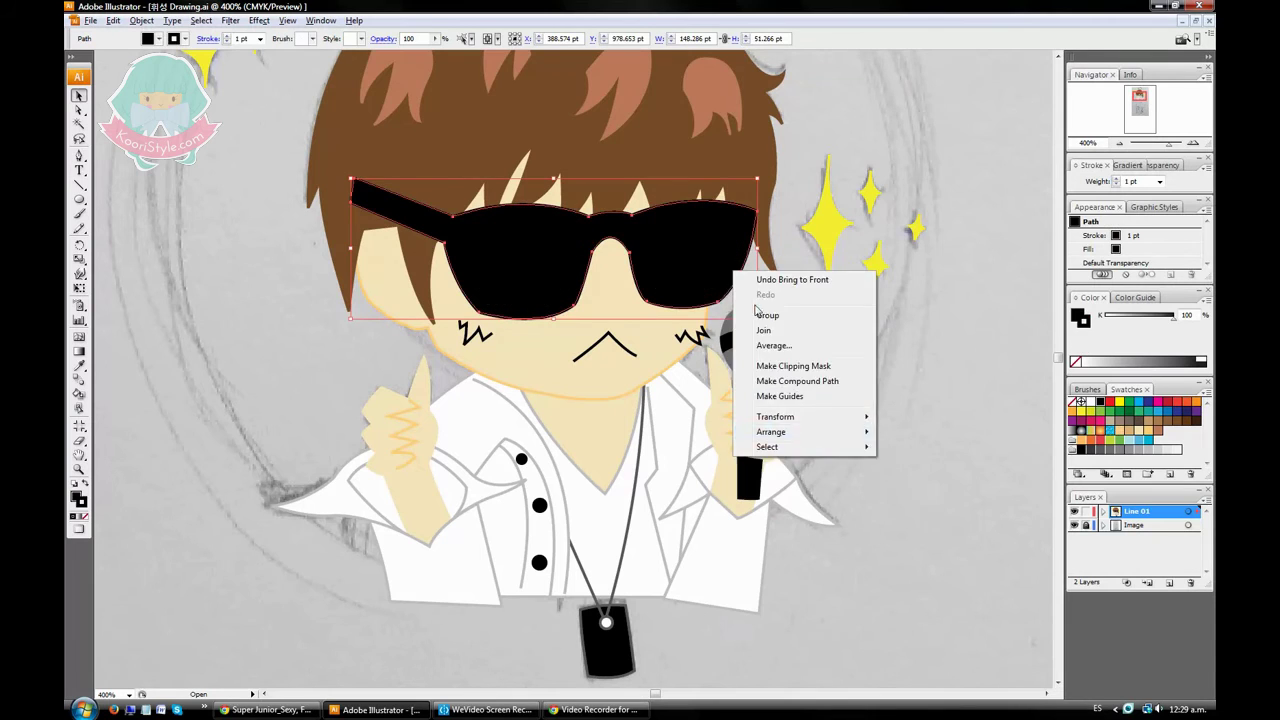
pyautogui.press('Escape')
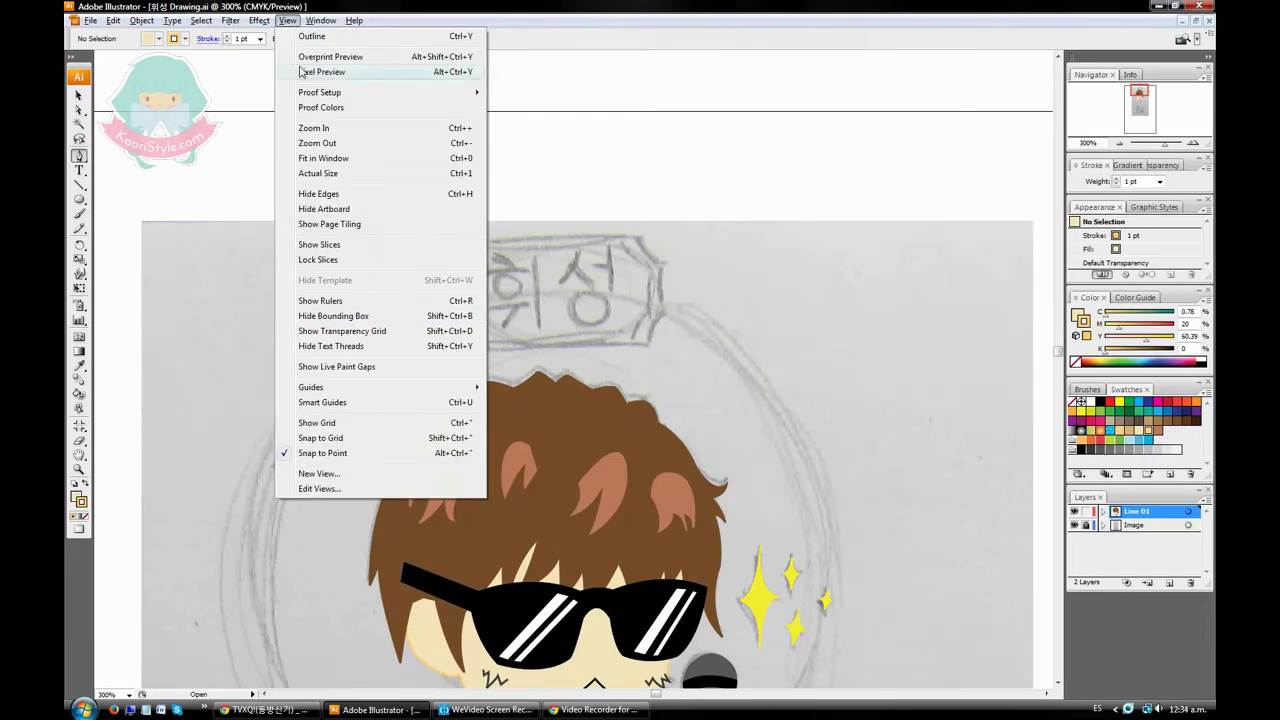
# Show the rulers and drag guides around the top, bottom and sides of the name-plate sketch
pyautogui.click(320, 300)
pyautogui.moveTo(643, 55); pyautogui.dragTo(643, 241)
pyautogui.moveTo(600, 55); pyautogui.dragTo(600, 271)
pyautogui.moveTo(640, 55); pyautogui.dragTo(640, 313)
pyautogui.moveTo(651, 55); pyautogui.dragTo(651, 345)
pyautogui.moveTo(100, 268)
pyautogui.mouseDown()
pyautogui.moveTo(445, 268)
pyautogui.moveTo(668, 300)
pyautogui.mouseUp()
pyautogui.moveTo(100, 320); pyautogui.dragTo(473, 325)
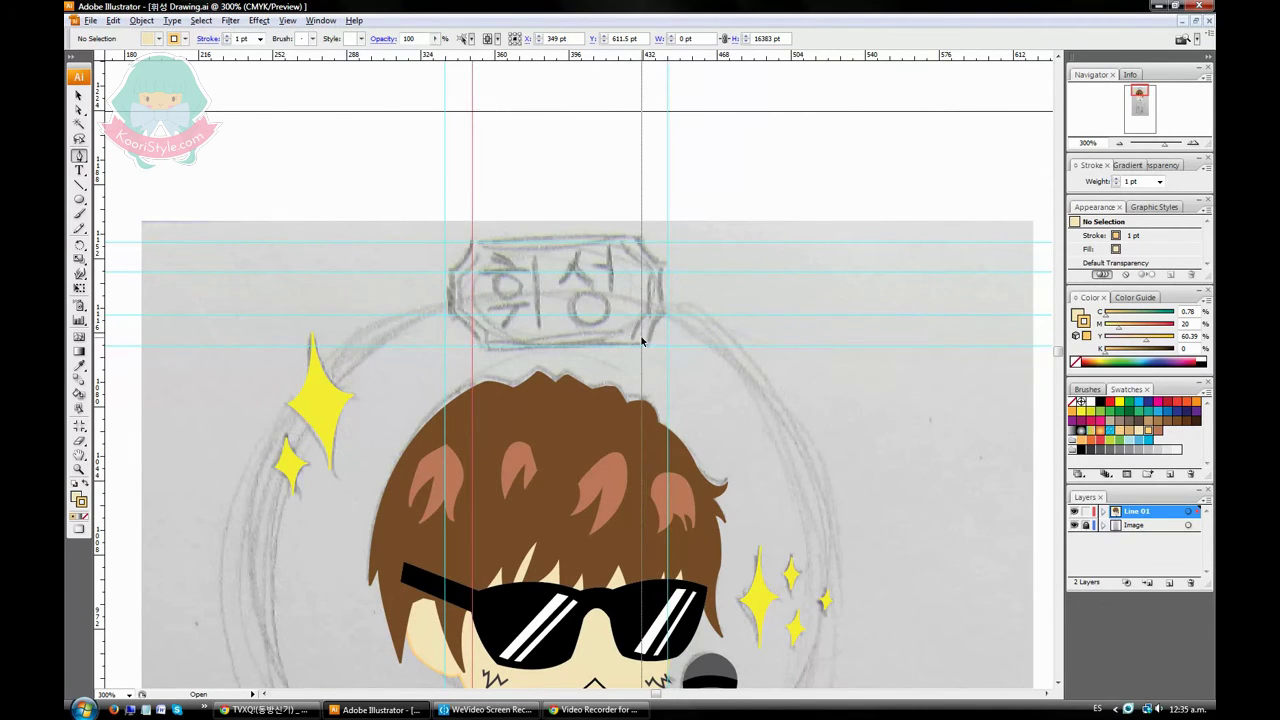
# Trace the name plate outline along the top guide with a red stroke
pyautogui.click(1075, 403)
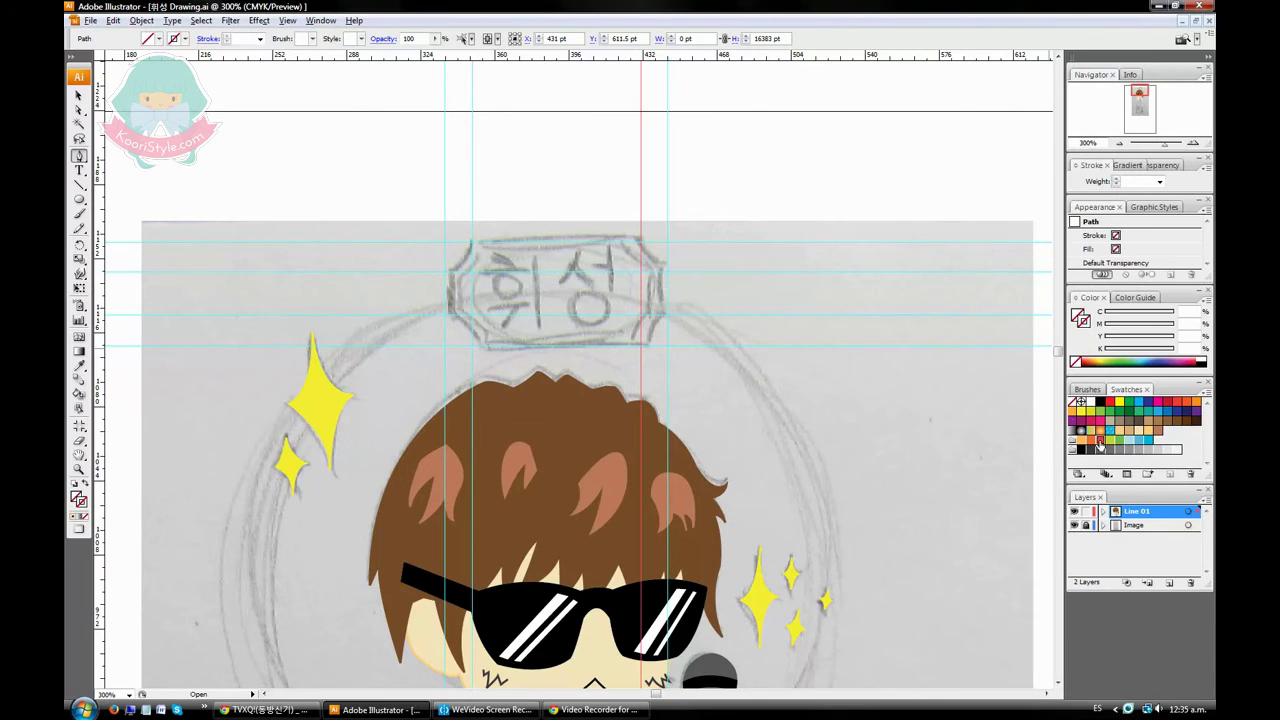
pyautogui.click(1100, 440)
pyautogui.hotkey('ctrl', '+')
pyautogui.hotkey('ctrl', '+')
pyautogui.click(455, 242)
pyautogui.click(789, 242)
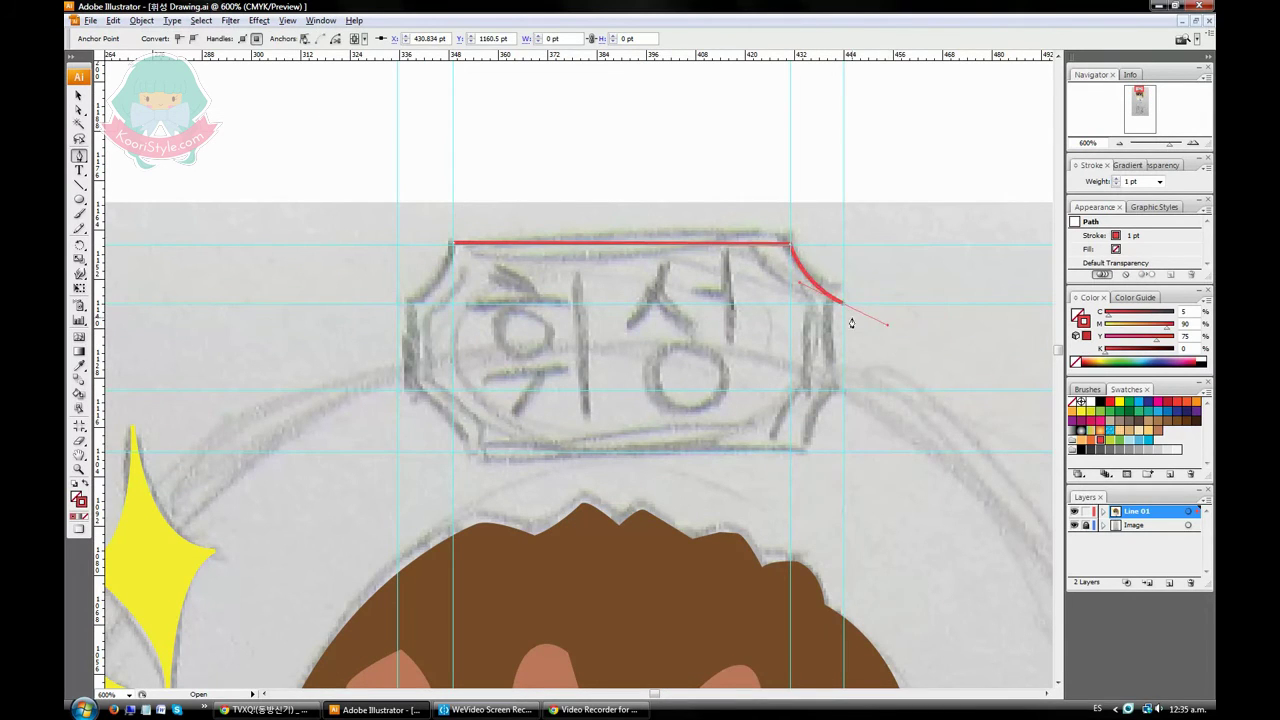
pyautogui.click(453, 248)
# Scale a copy of the plate inward to form a wider inner border
pyautogui.press('v')
pyautogui.moveTo(843, 450); pyautogui.dragTo(815, 437)
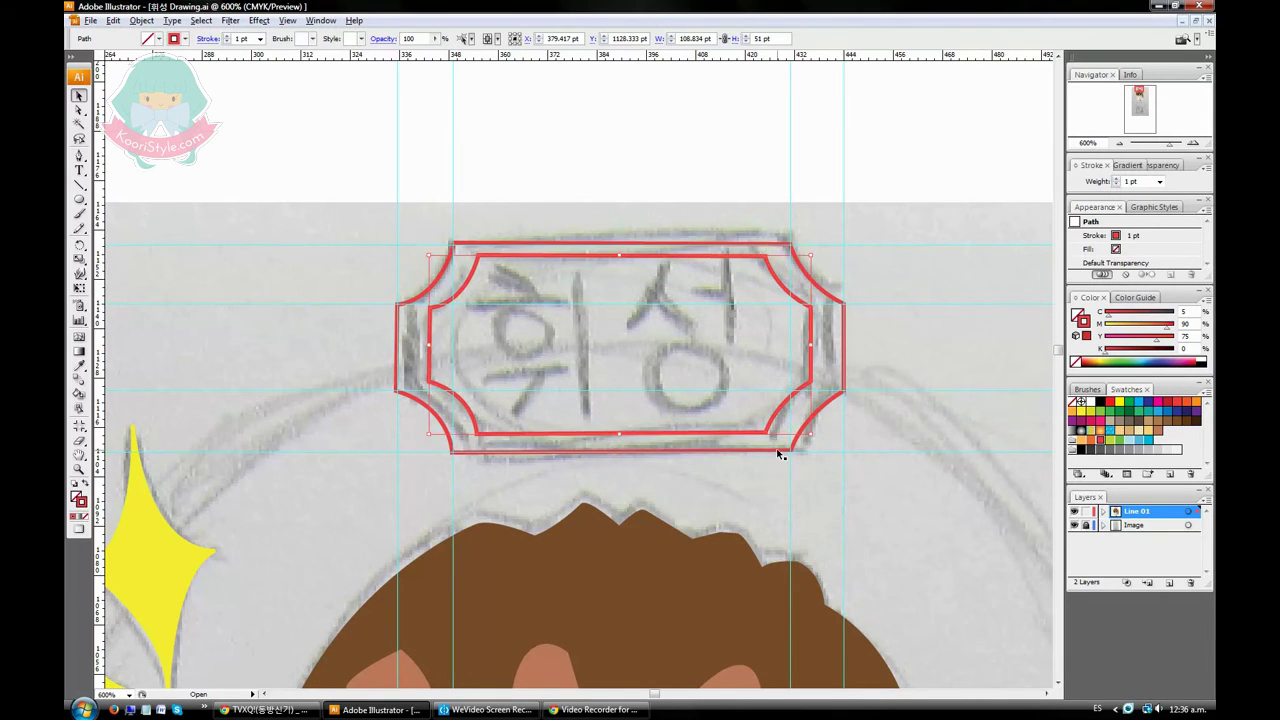
pyautogui.moveTo(815, 350); pyautogui.dragTo(830, 350)
pyautogui.hotkey('ctrl', 'a')
pyautogui.hotkey('ctrl', 'shift', 'a')
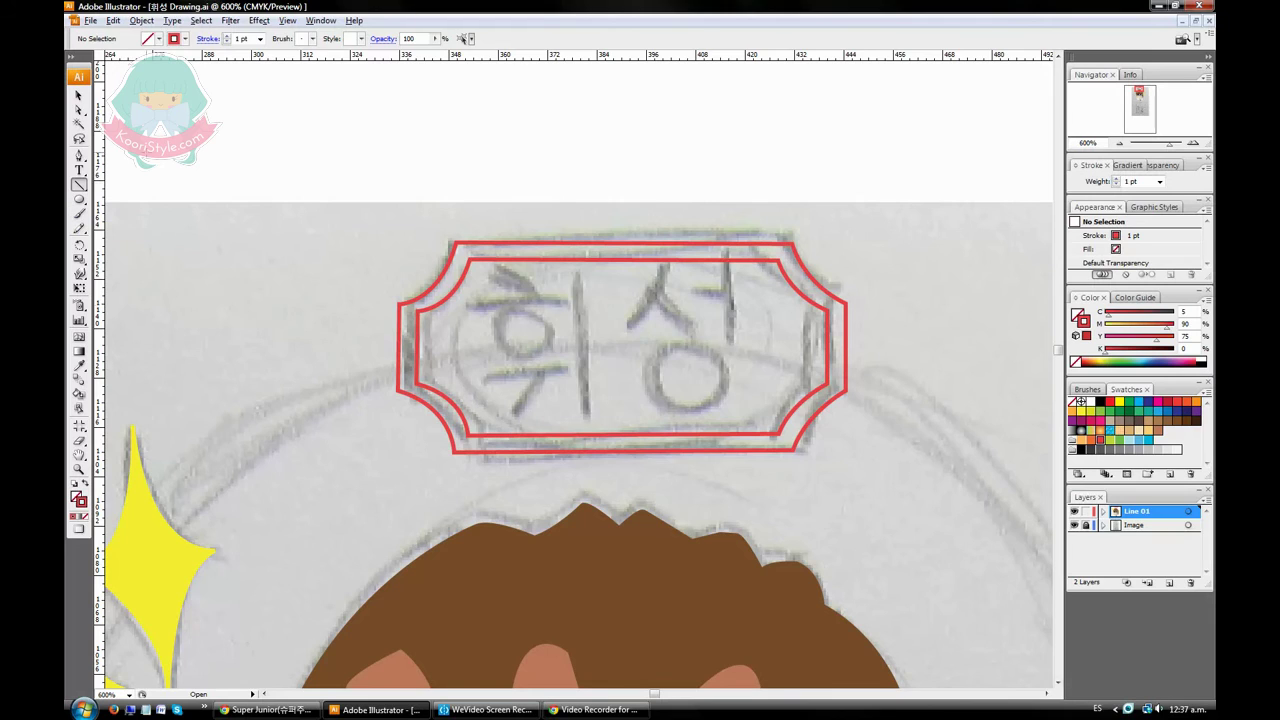
# Draw the strokes and circle of the character 휘
pyautogui.press('p')
pyautogui.click(497, 273)
pyautogui.click(545, 291)
pyautogui.click(467, 303)
pyautogui.click(565, 302)
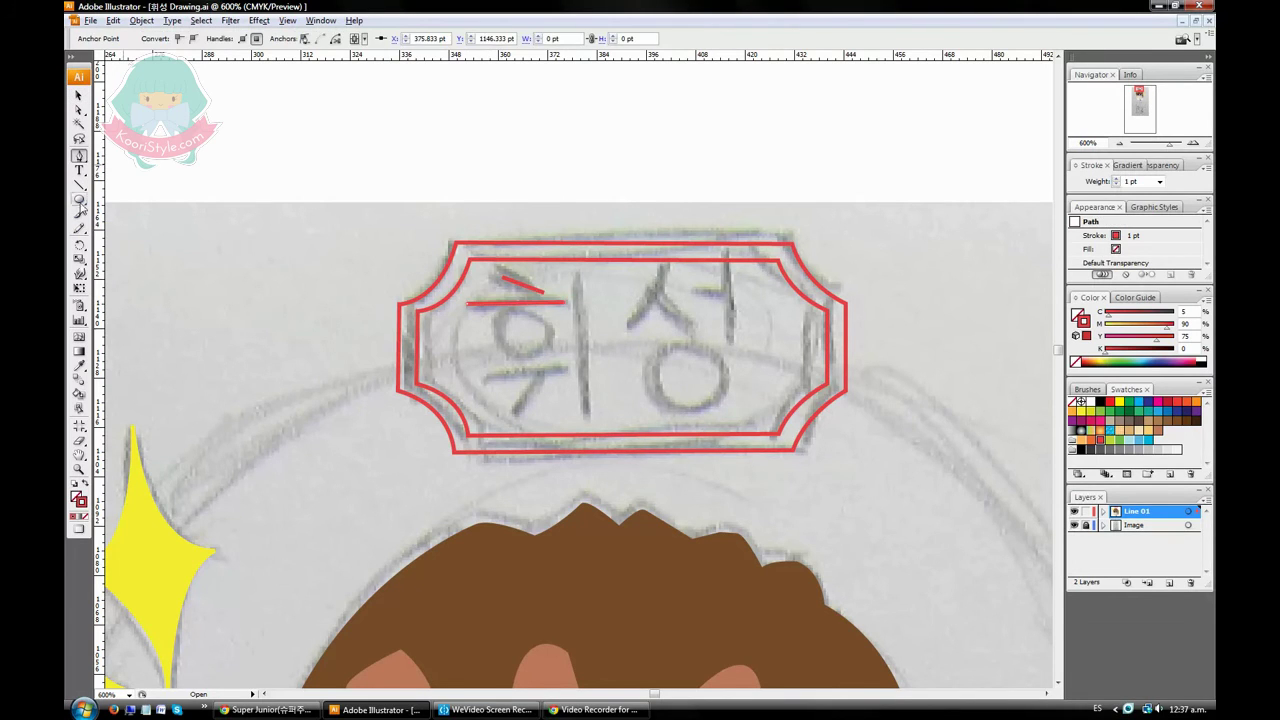
pyautogui.moveTo(655, 352); pyautogui.dragTo(736, 418)
pyautogui.press('p')
pyautogui.click(481, 377)
pyautogui.click(559, 377)
pyautogui.click(505, 410)
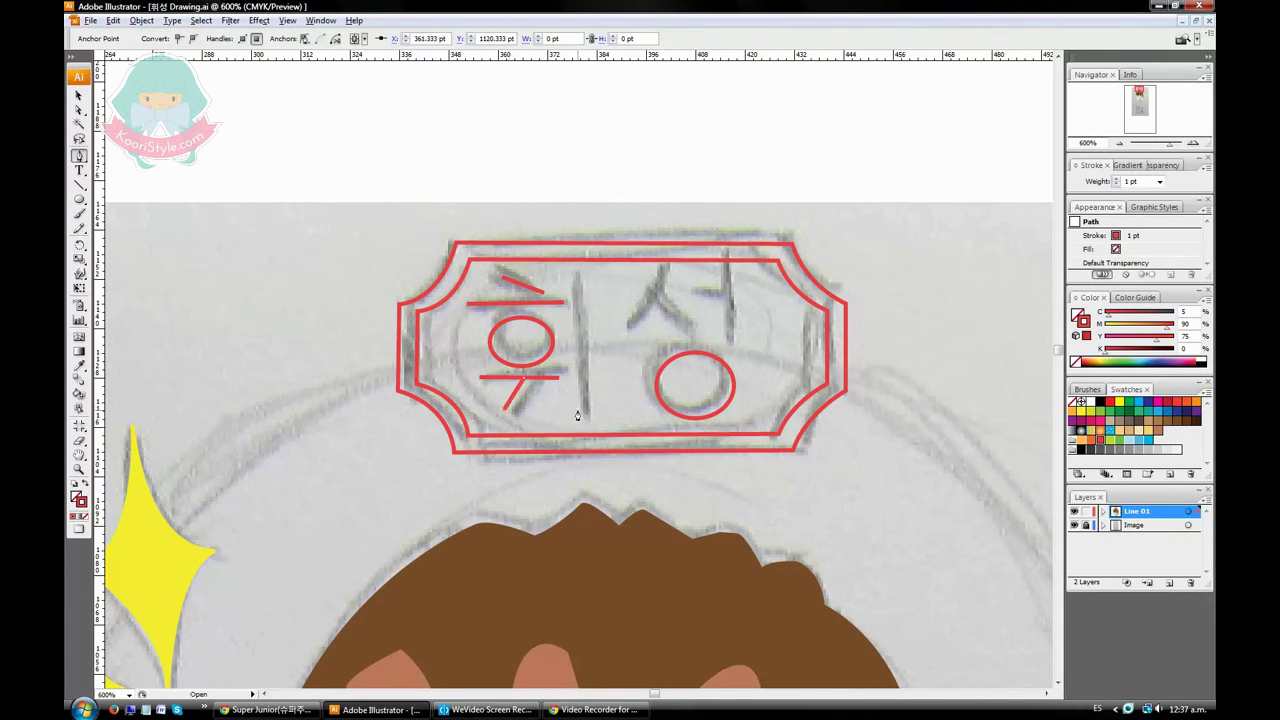
pyautogui.click(588, 410)
# Draw the ㅅ, vertical and horizontal strokes of 성
pyautogui.click(660, 268)
pyautogui.click(636, 330)
pyautogui.click(696, 333)
pyautogui.click(732, 265)
pyautogui.click(732, 342)
pyautogui.click(703, 302)
pyautogui.click(732, 302)
# Make the letter strokes black and fill the outer plate frame yellow
pyautogui.press('v')
pyautogui.click(494, 278)
pyautogui.click(1100, 402)
pyautogui.click(831, 308)
pyautogui.doubleClick(1082, 320)
pyautogui.click(783, 273)
# Group all the 휘성 letter strokes together and select the group
pyautogui.press('a')
pyautogui.click(515, 303)
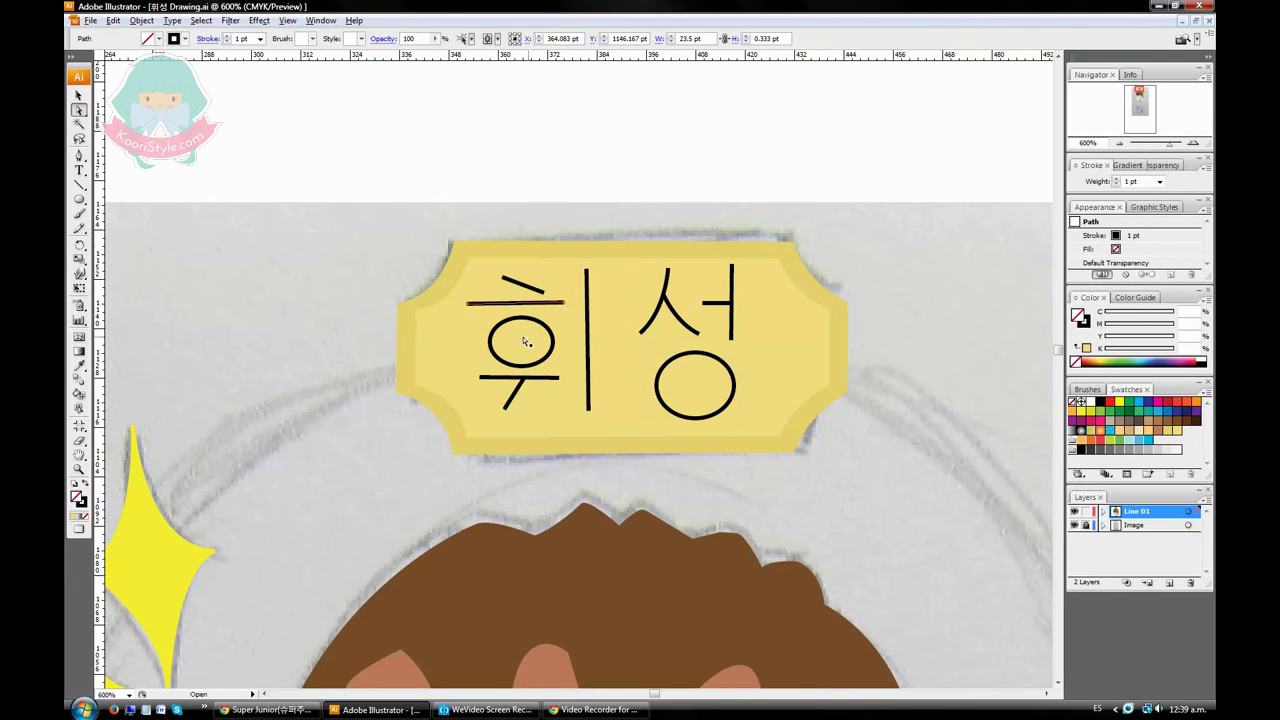
pyautogui.hotkey('ctrl', '+')
pyautogui.hotkey('ctrl', 'a')
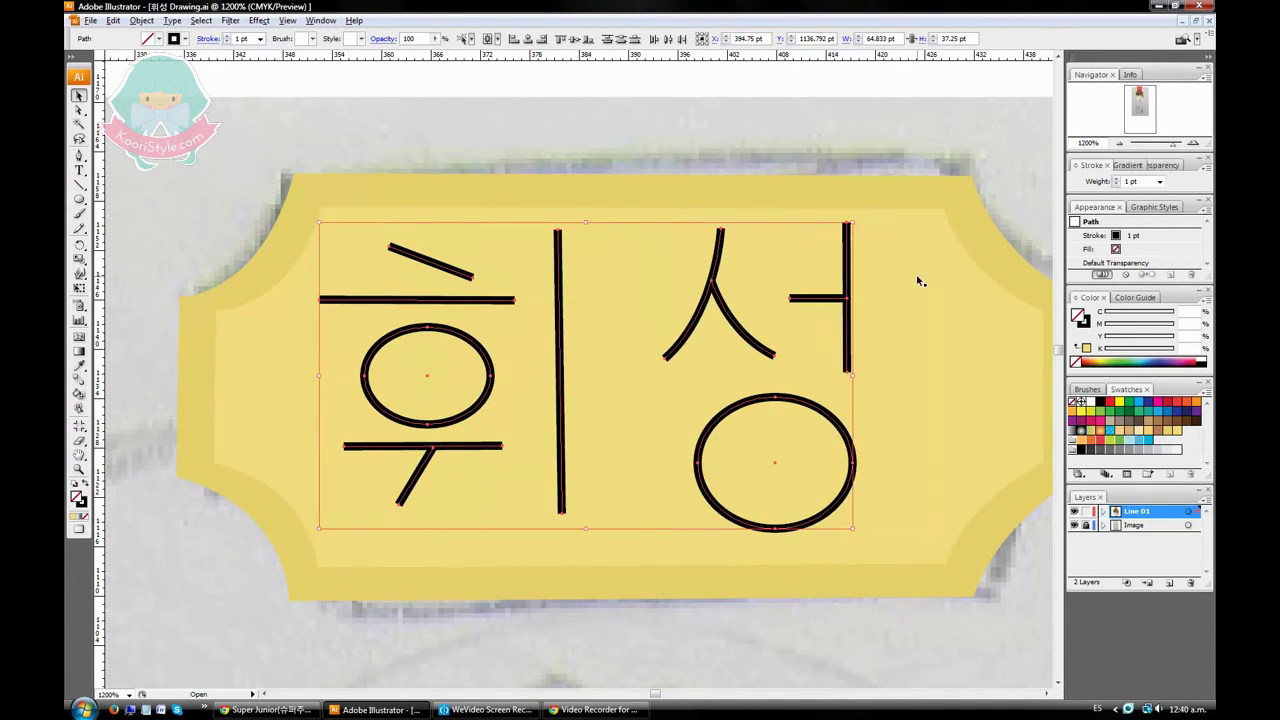
pyautogui.rightClick(805, 362)
pyautogui.click(839, 406)
pyautogui.doubleClick(835, 518)
pyautogui.doubleClick(563, 446)
pyautogui.doubleClick(501, 455)
pyautogui.press('Escape')
pyautogui.hotkey('ctrl', '-')
pyautogui.hotkey('ctrl', '-')
pyautogui.hotkey('ctrl', '-')
pyautogui.click(750, 262)
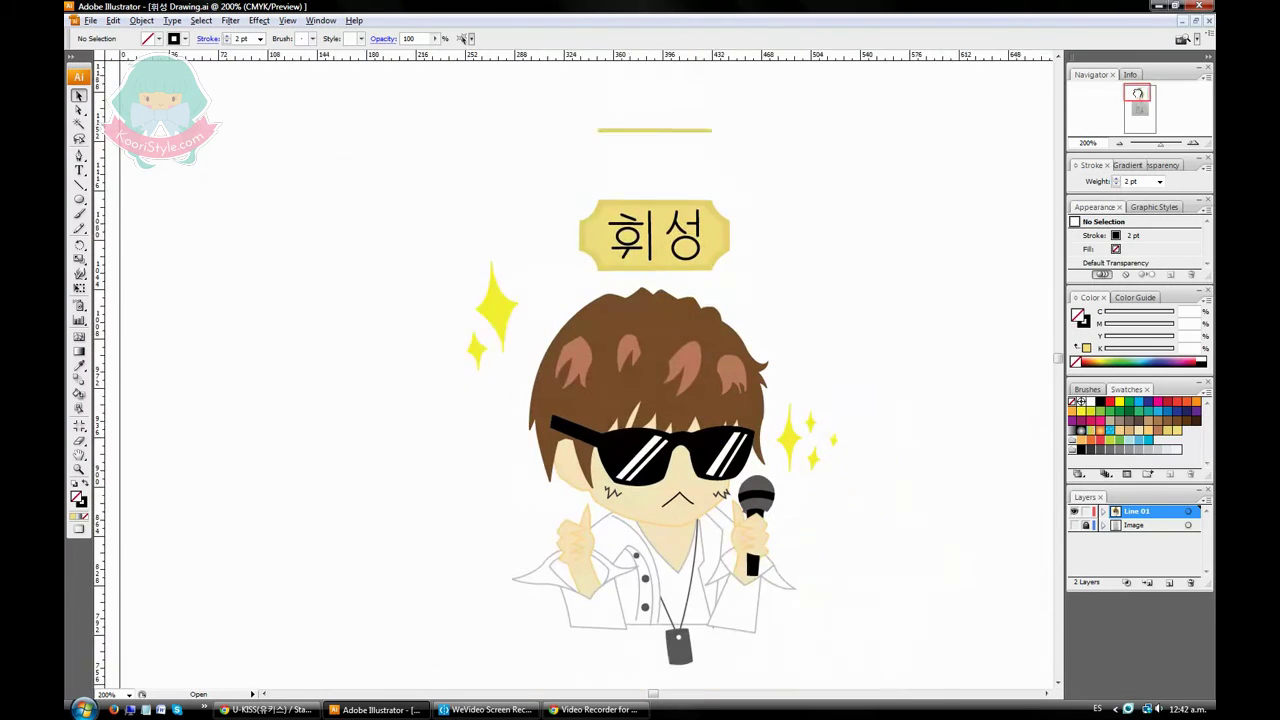
# Hide the sketch and draw a large circle frame around the character under the plate
pyautogui.hotkey('ctrl', '-')
pyautogui.press('l')
pyautogui.moveTo(320, 149); pyautogui.dragTo(766, 557)
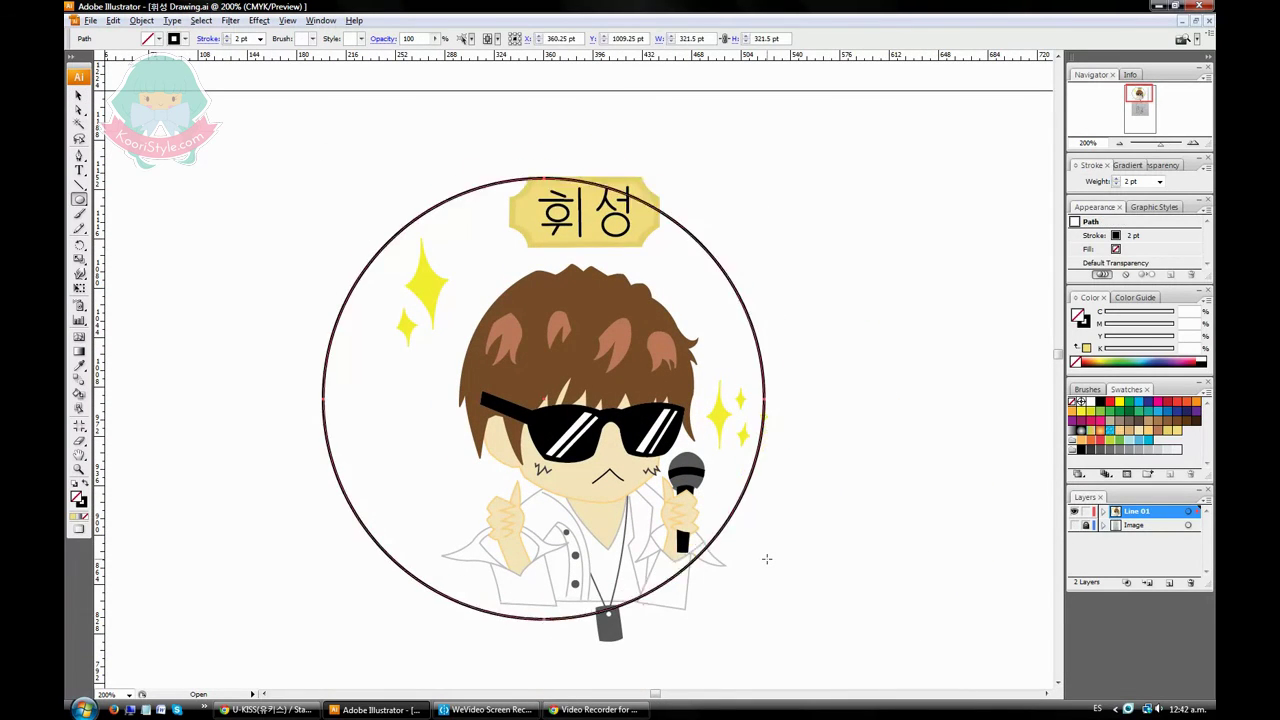
pyautogui.press('v')
pyautogui.moveTo(806, 643); pyautogui.dragTo(768, 597)
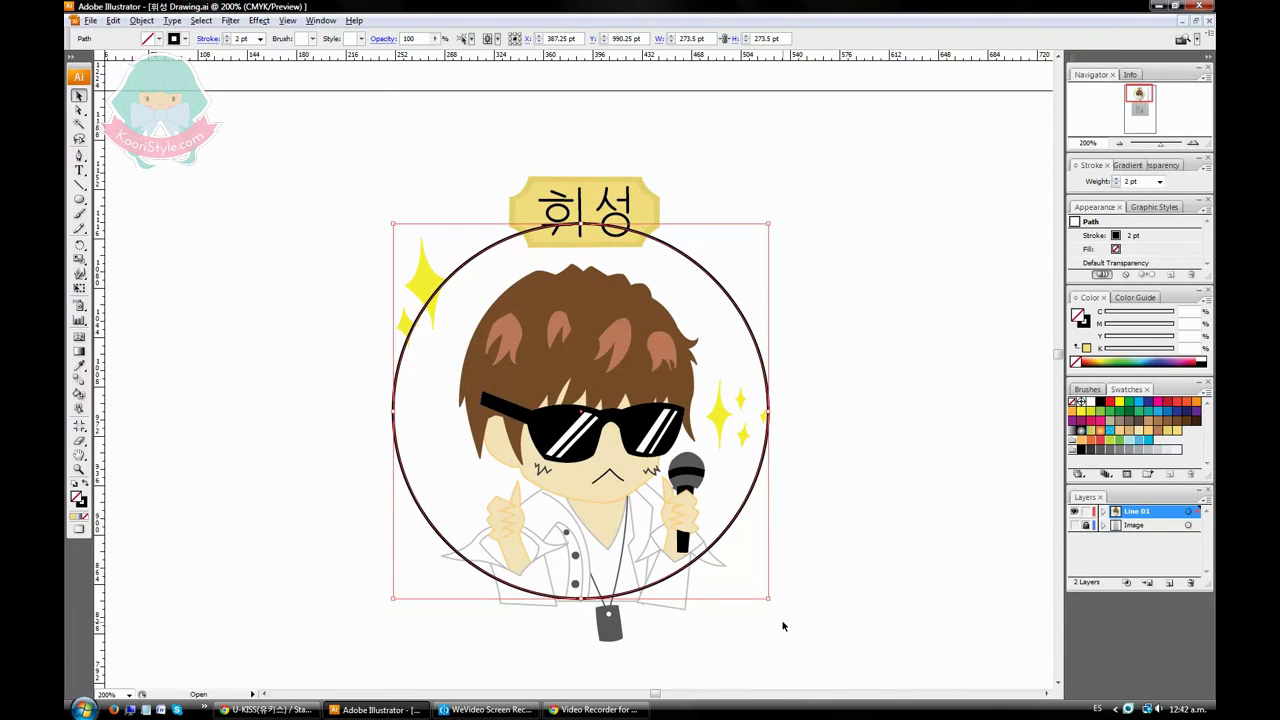
# Change the sparkles' stacking order and give them a paler colour
pyautogui.rightClick(432, 276)
pyautogui.click(600, 417)
pyautogui.click(730, 410)
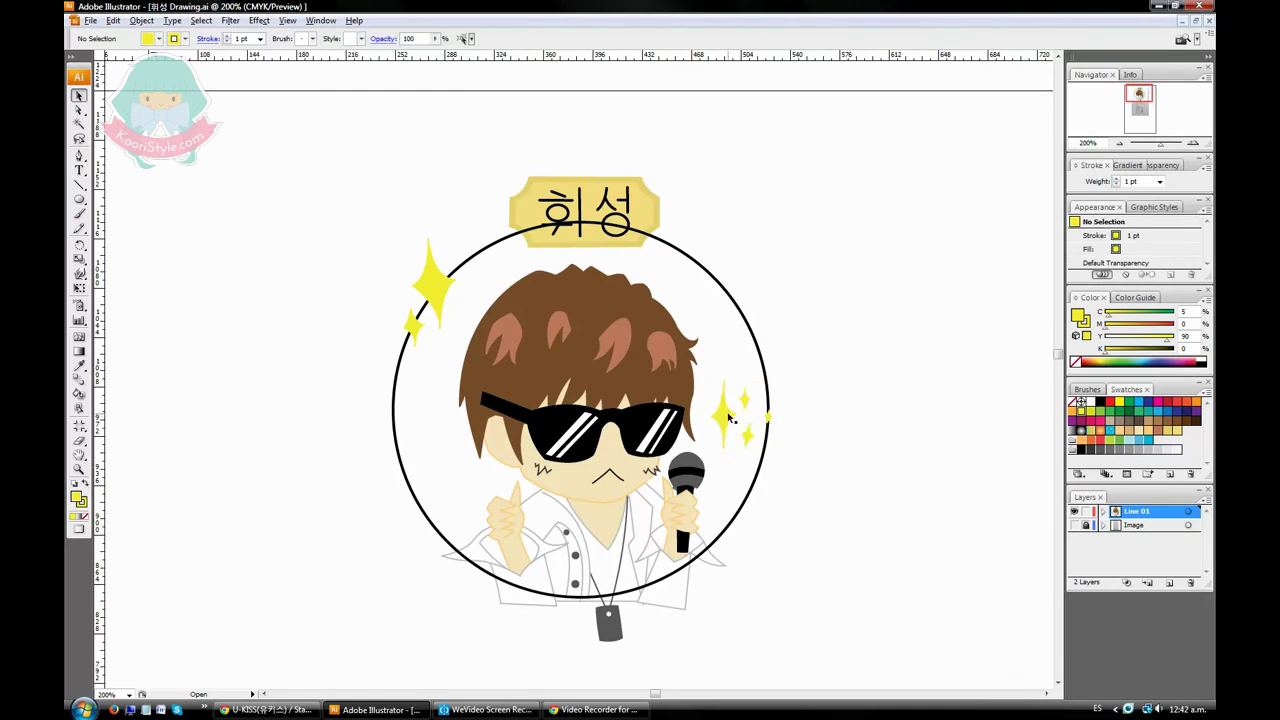
pyautogui.doubleClick(78, 497)
pyautogui.click(783, 272)
pyautogui.hotkey('ctrl', '+')
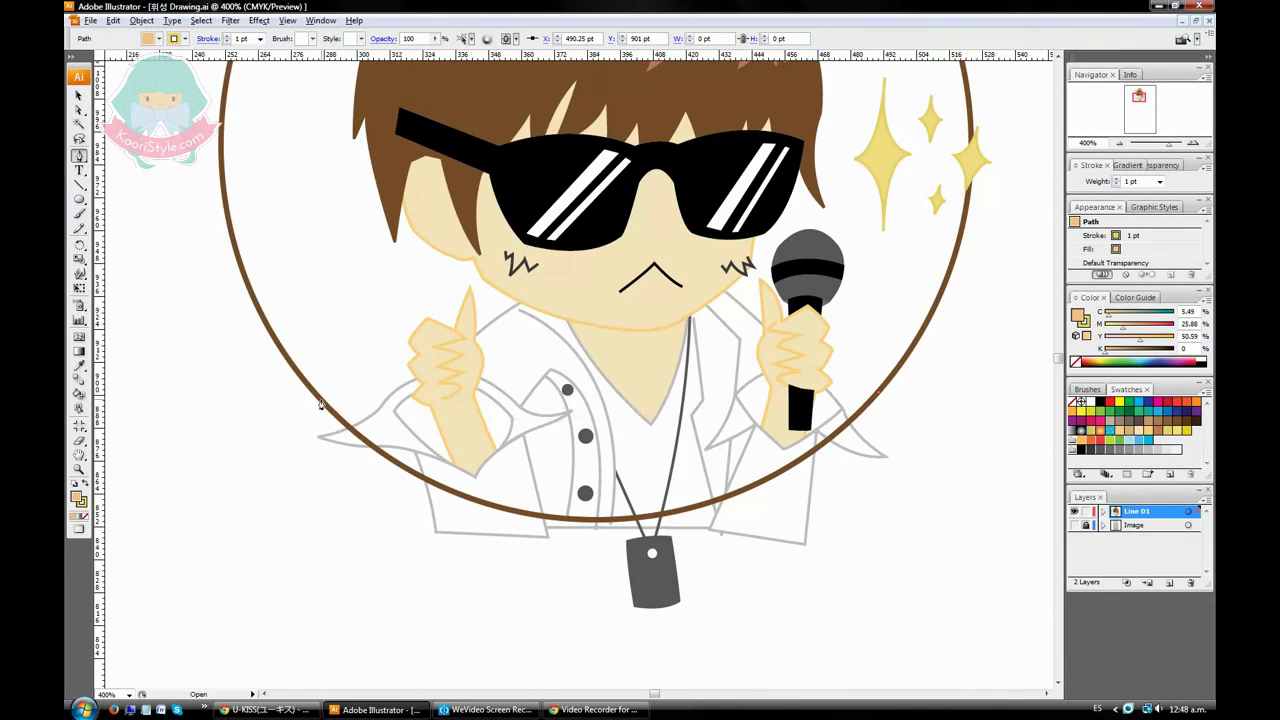
# Draw a white V shape below the tag and send it behind the character
pyautogui.press('p')
pyautogui.click(783, 678)
pyautogui.click(1013, 395)
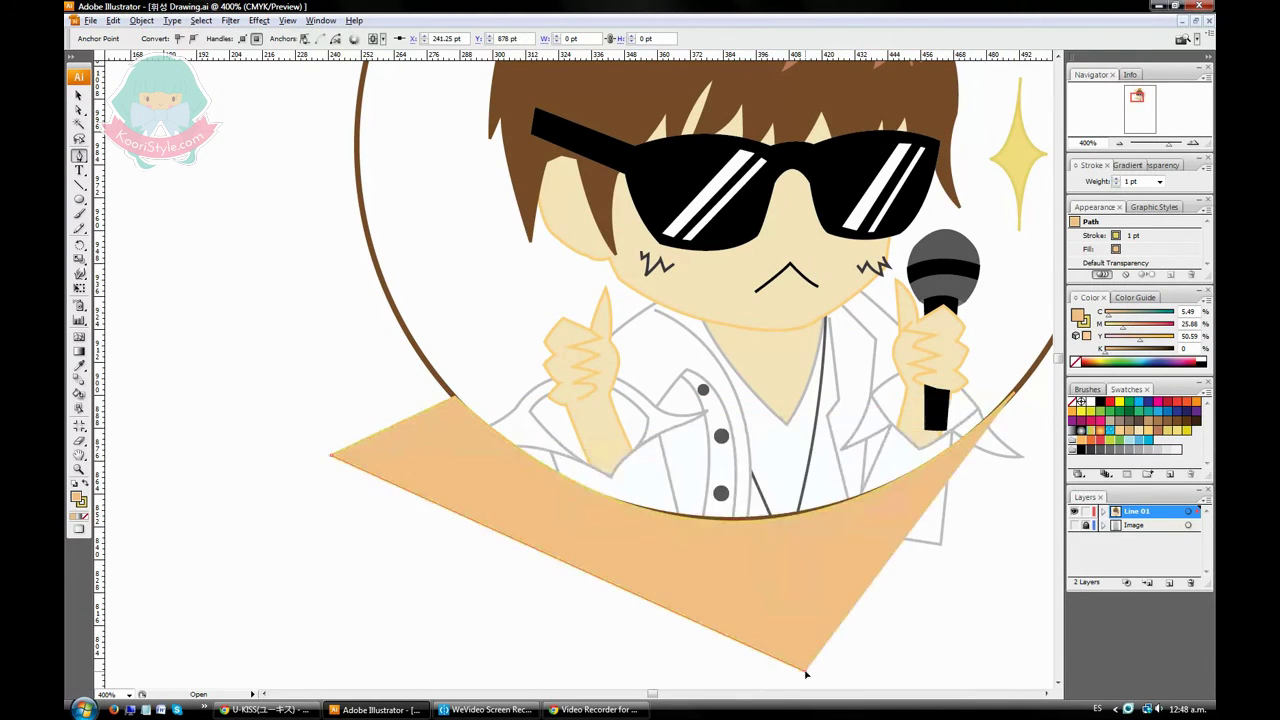
pyautogui.click(636, 420)
pyautogui.click(1092, 401)
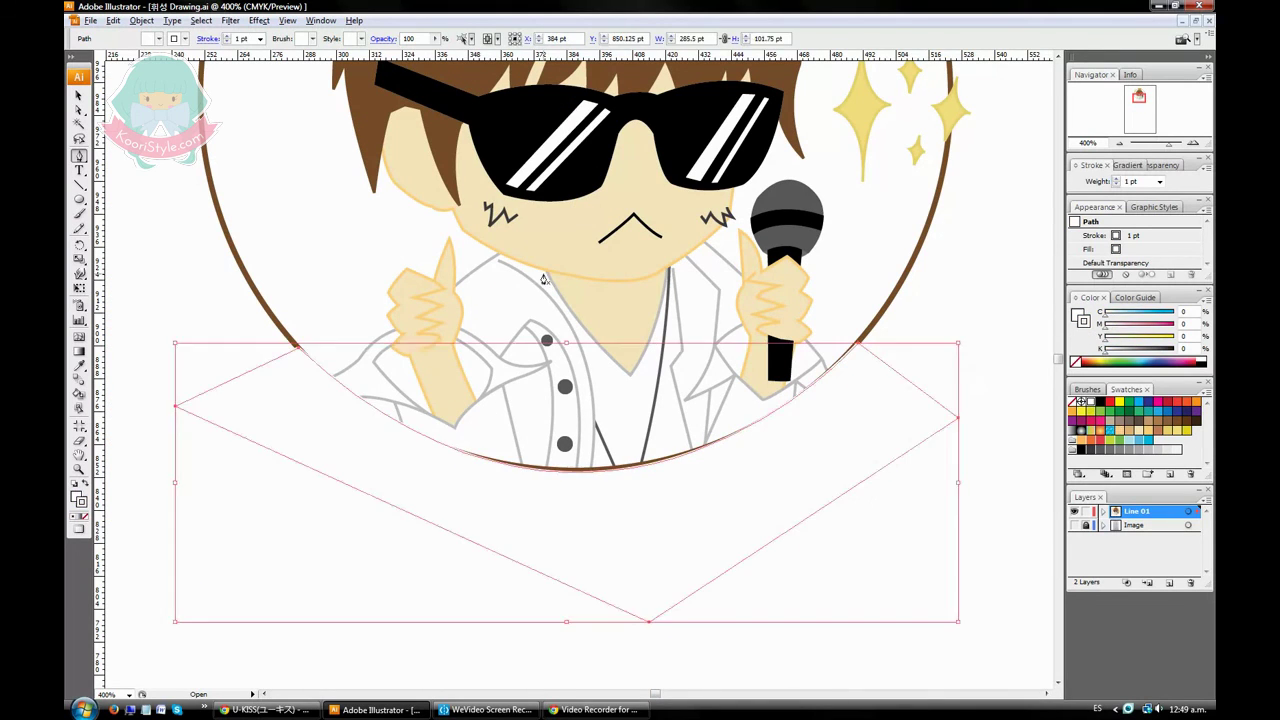
pyautogui.press('v')
pyautogui.rightClick(373, 387)
pyautogui.click(559, 592)
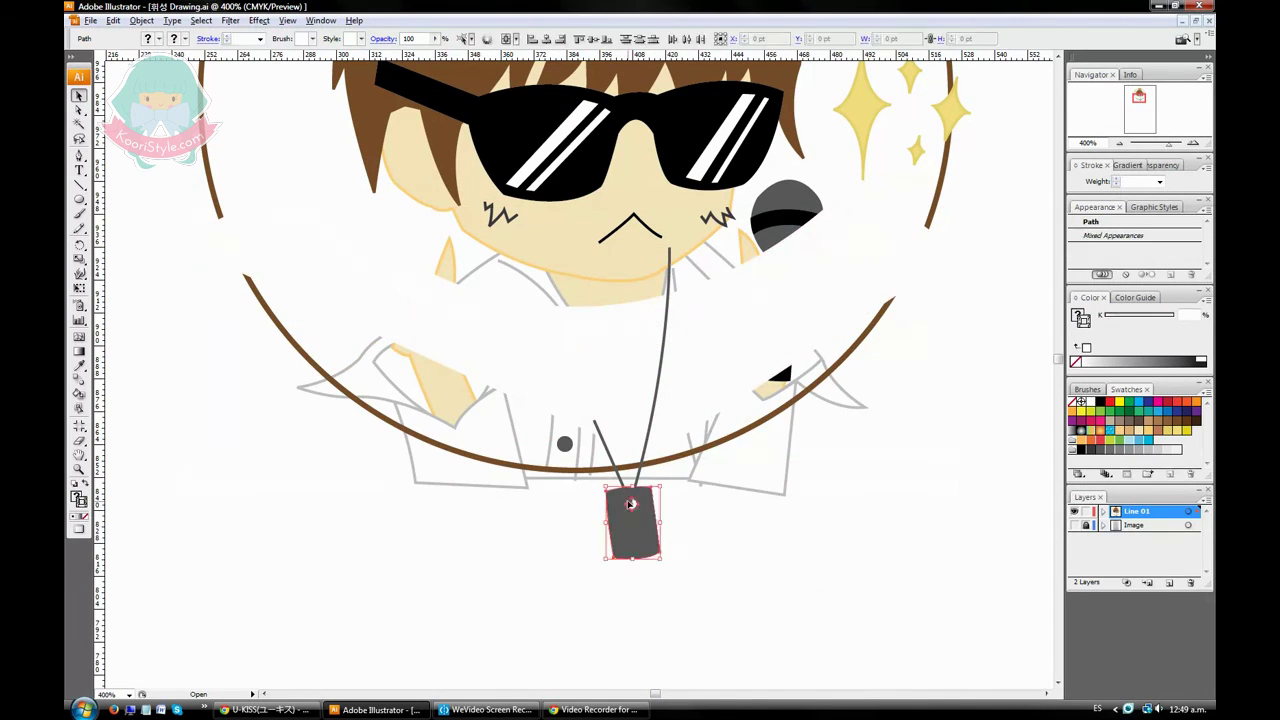